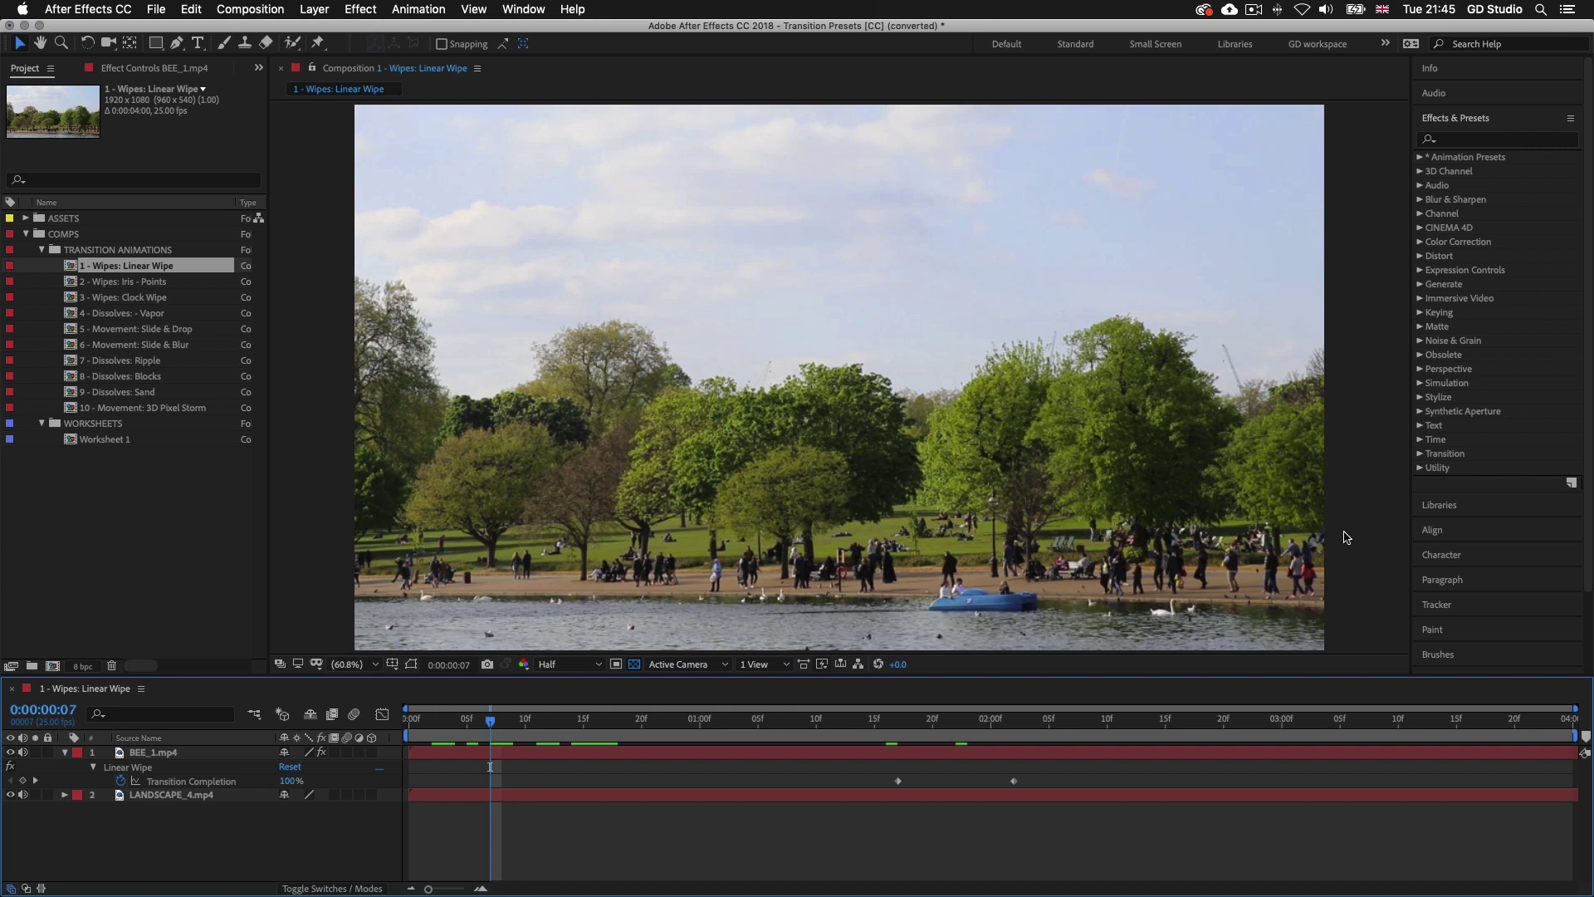
Switch to Finder, locate Transition Presets [CC].aep under S2 - ESSENTIAL PRACTISE > 20 - Transition Presets > CC, and return to After Effects
key("super+Tab")
key("super+Tab")
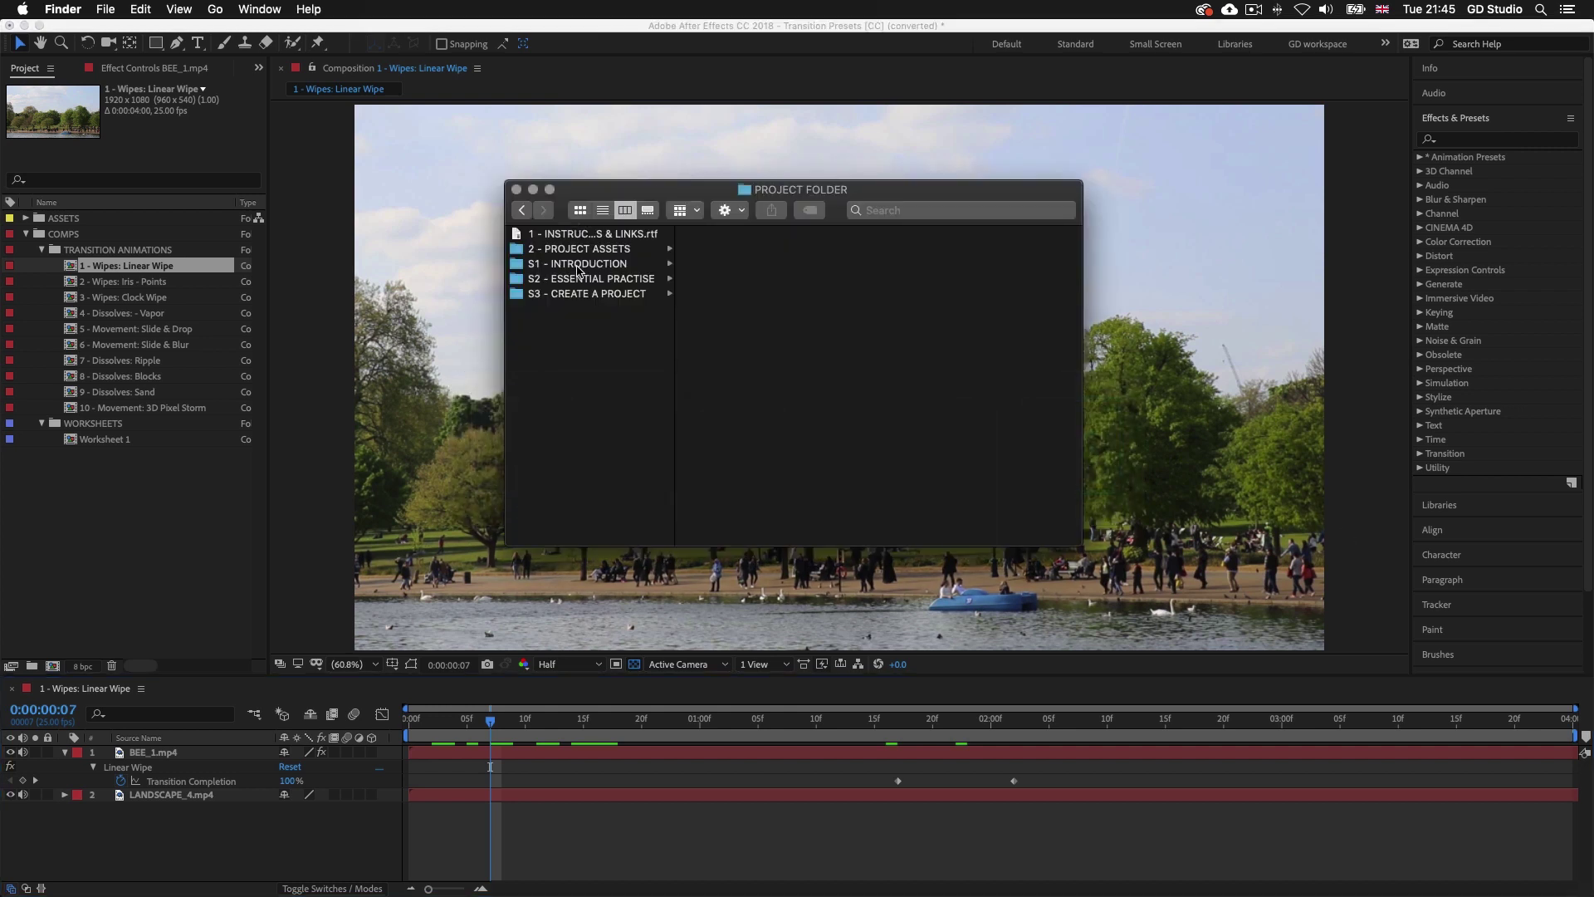
left_click(577, 278)
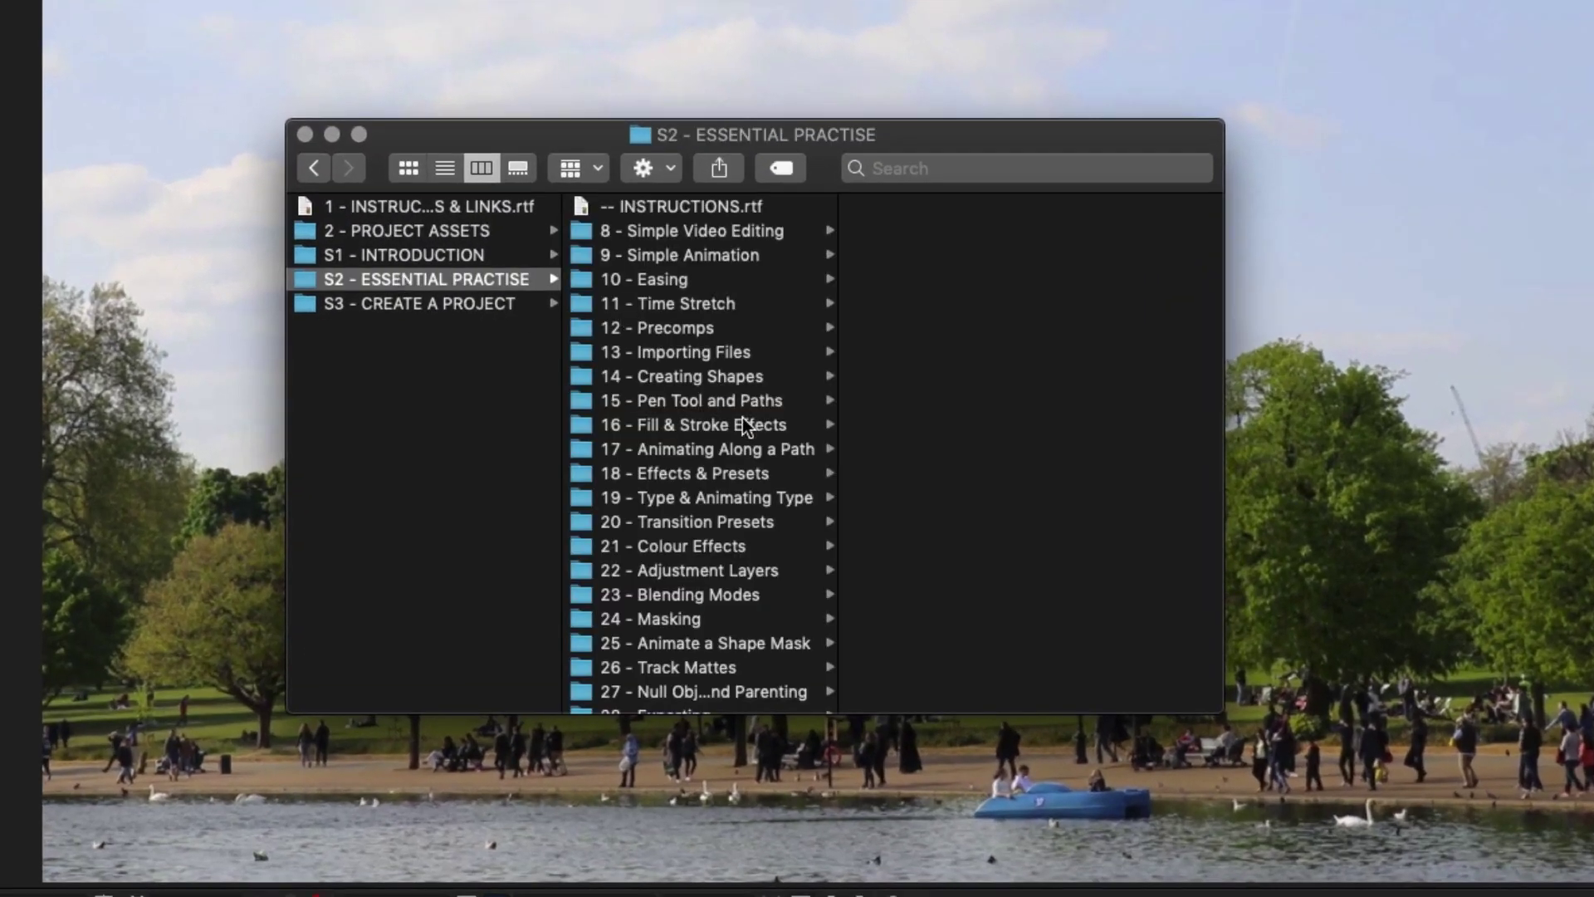
left_click(704, 521)
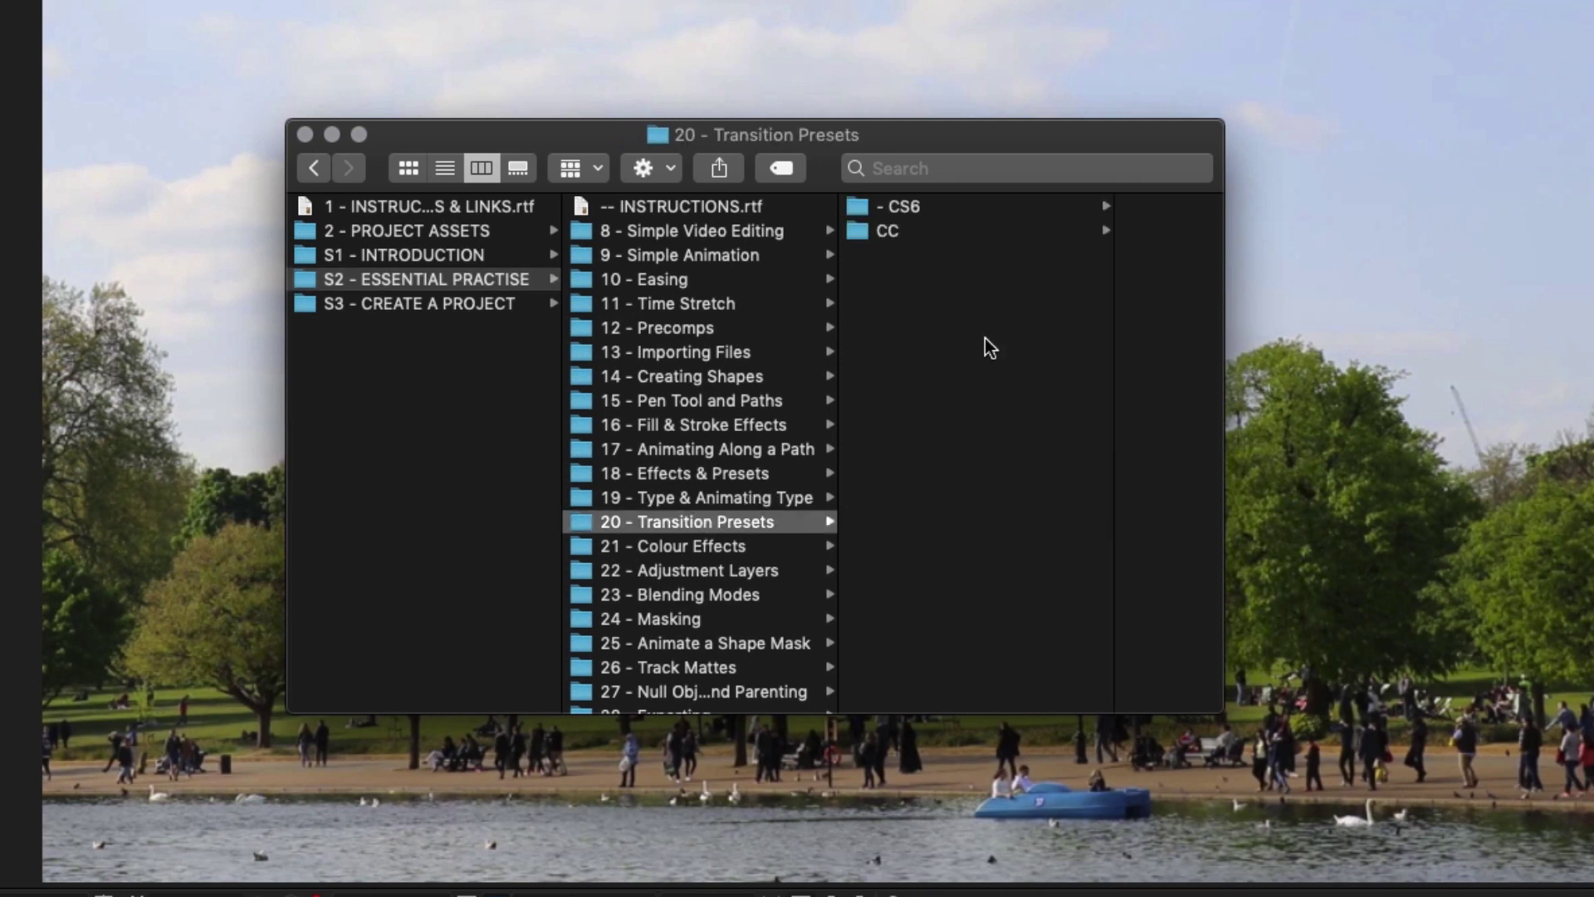
left_click(939, 229)
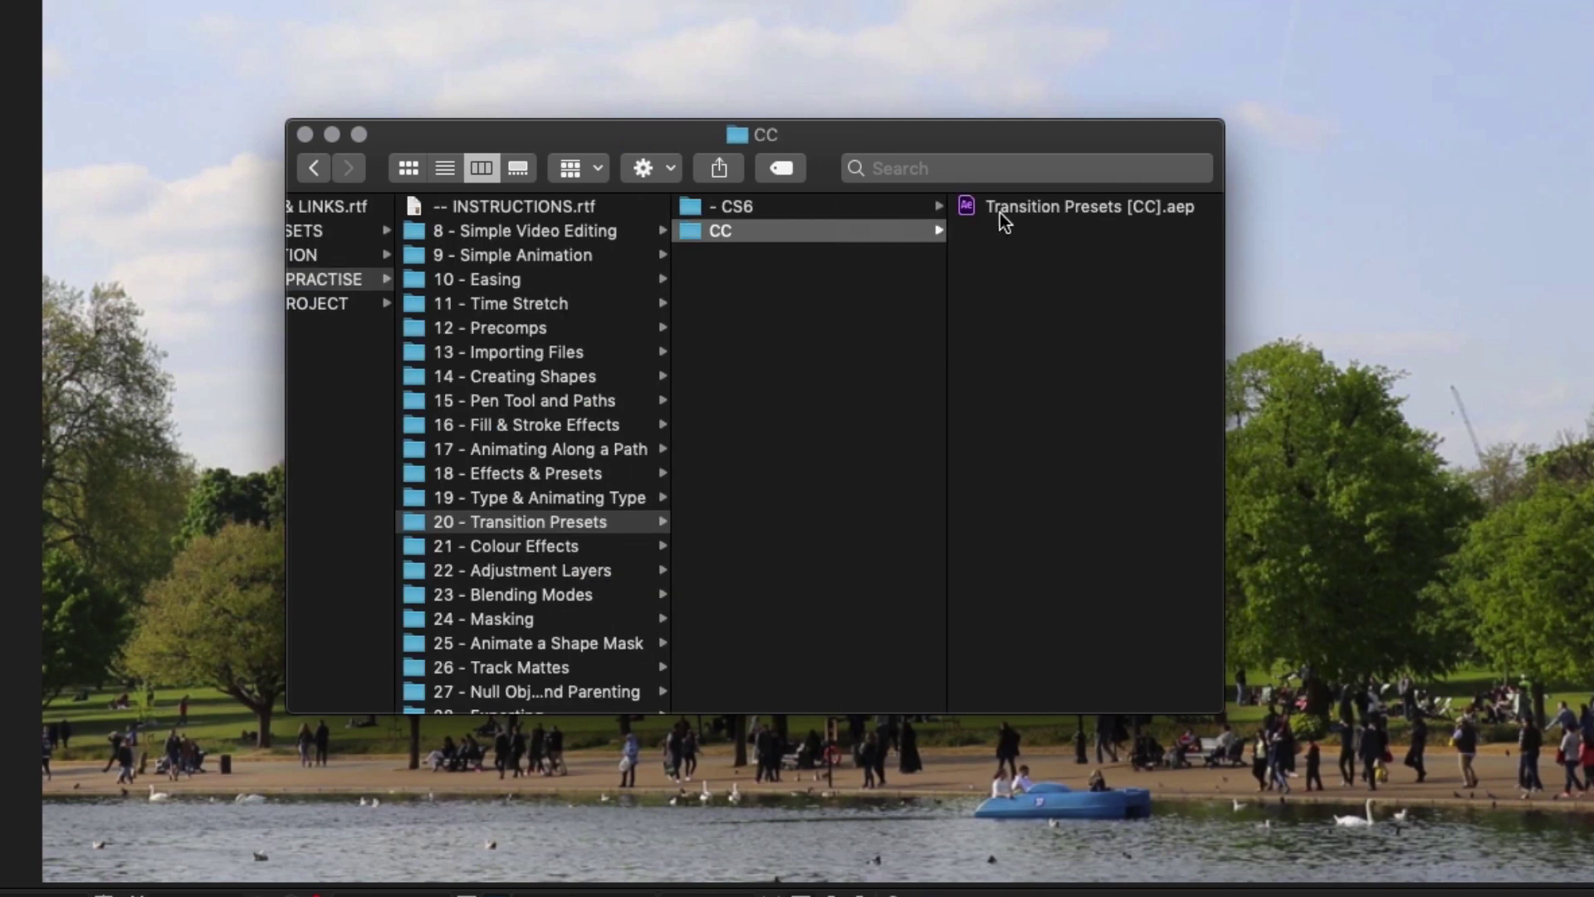
left_click(1004, 210)
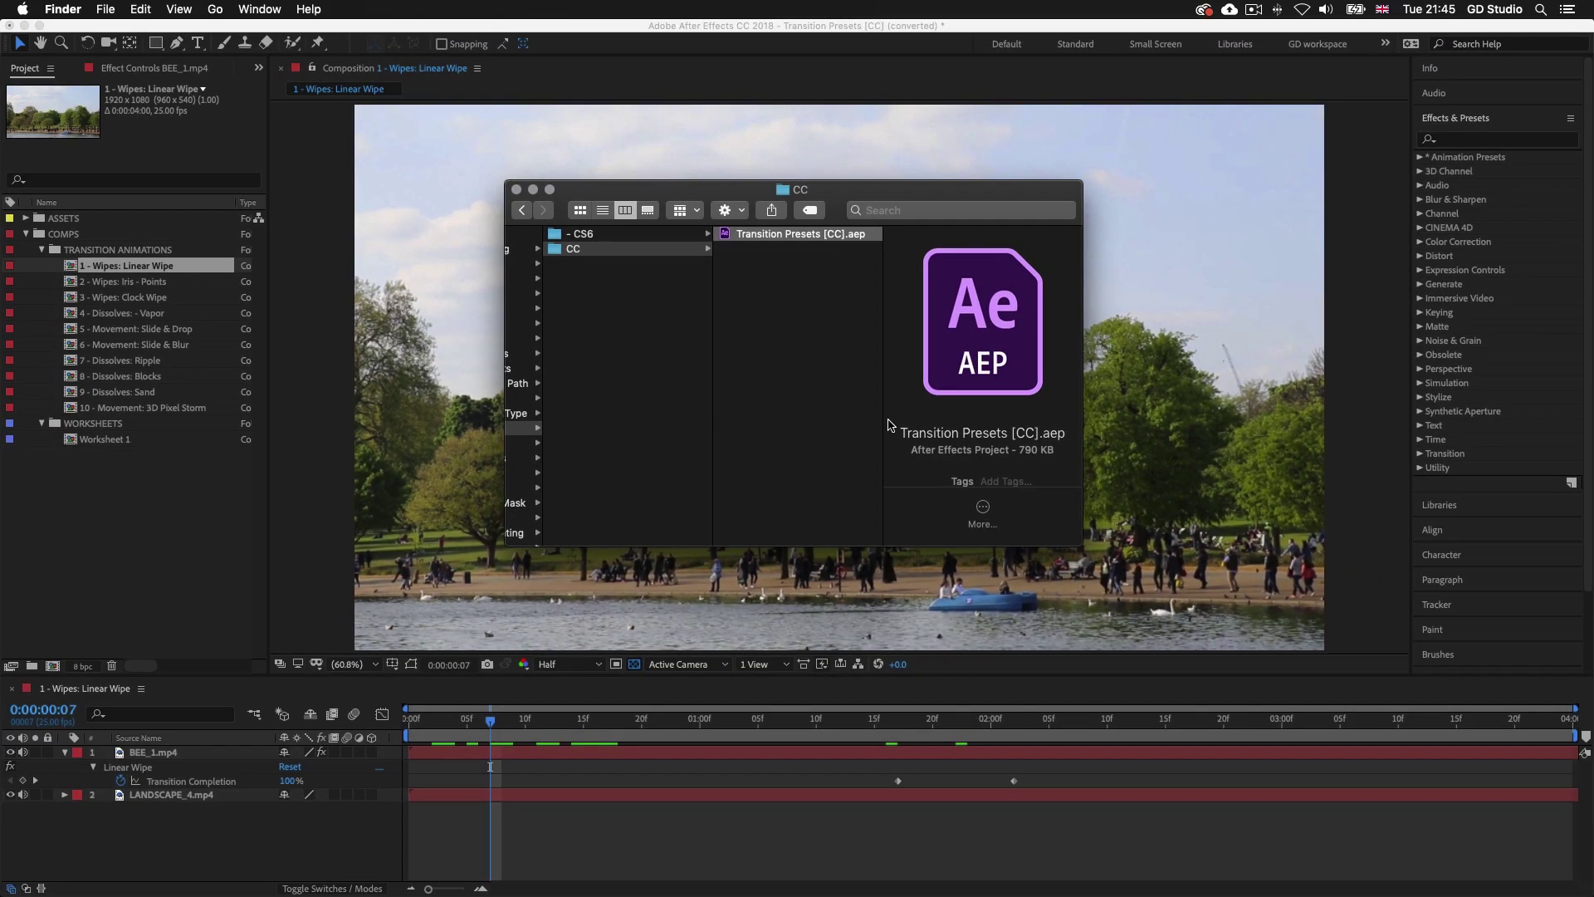
scroll(799, 433, "left", 5)
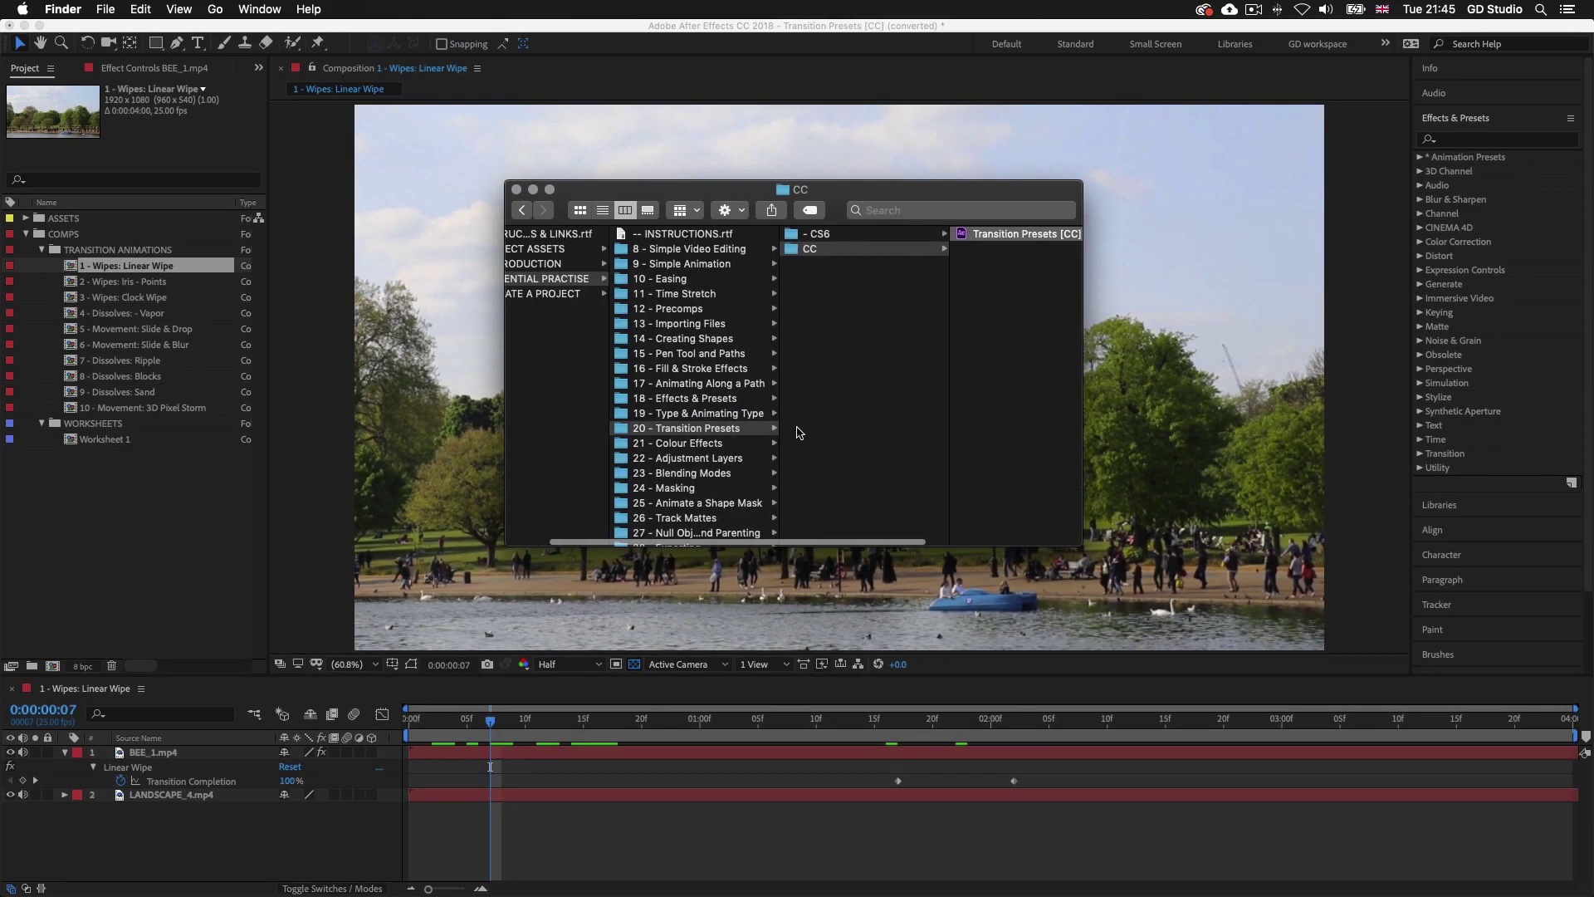
left_click(633, 424)
key("super+Tab")
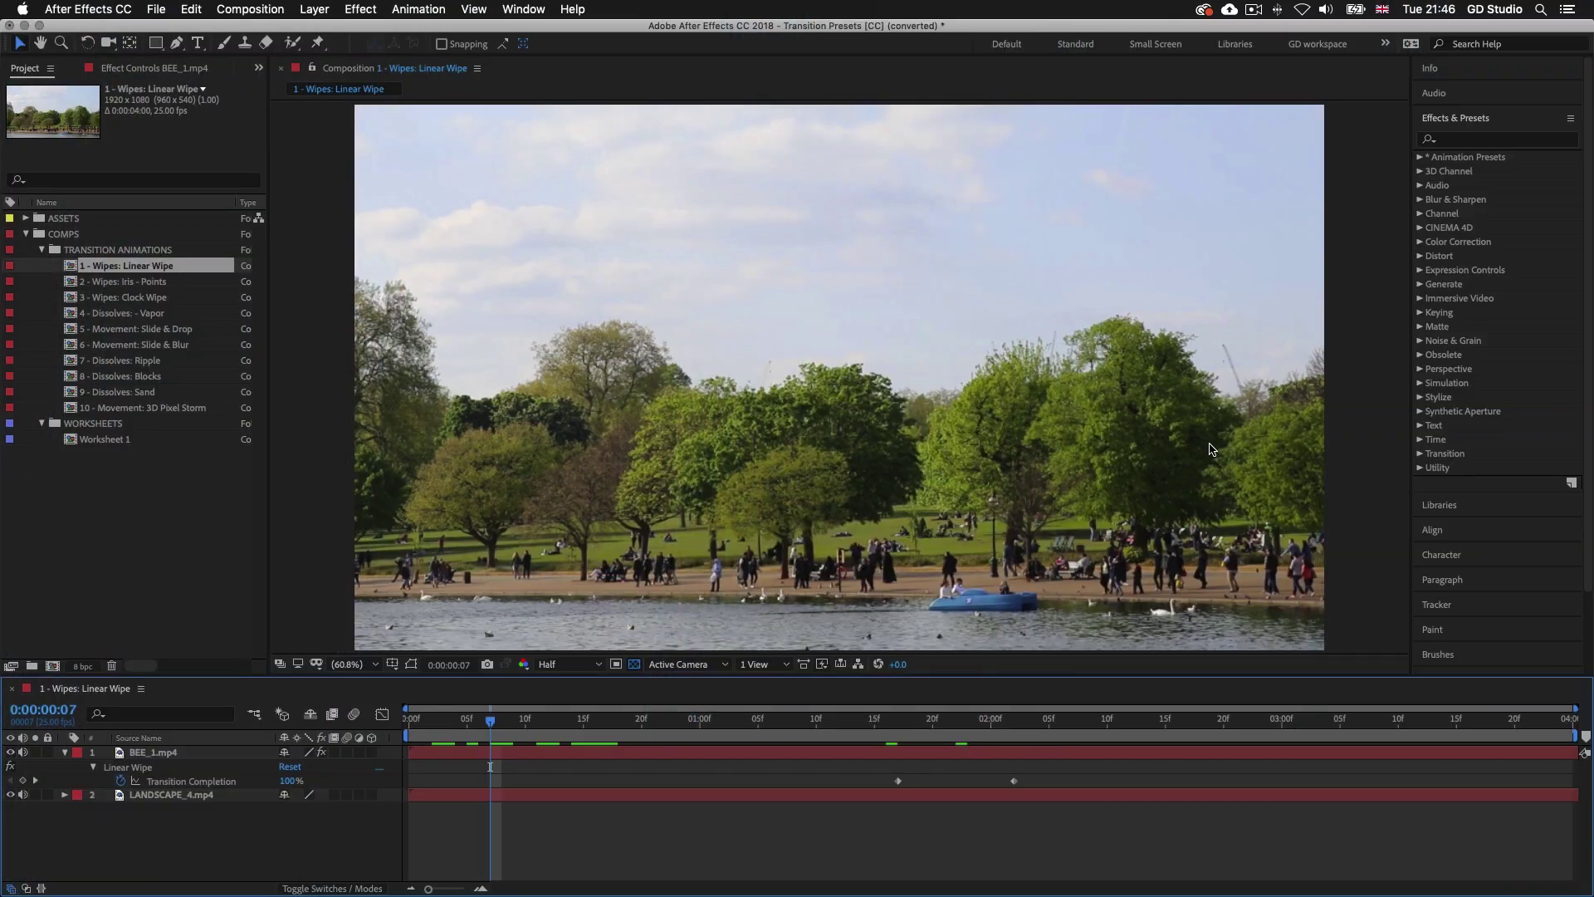
Show the CC version of the 20 - Transition Presets project file in Finder once more, and bring After Effects back to the front
key("super+Tab")
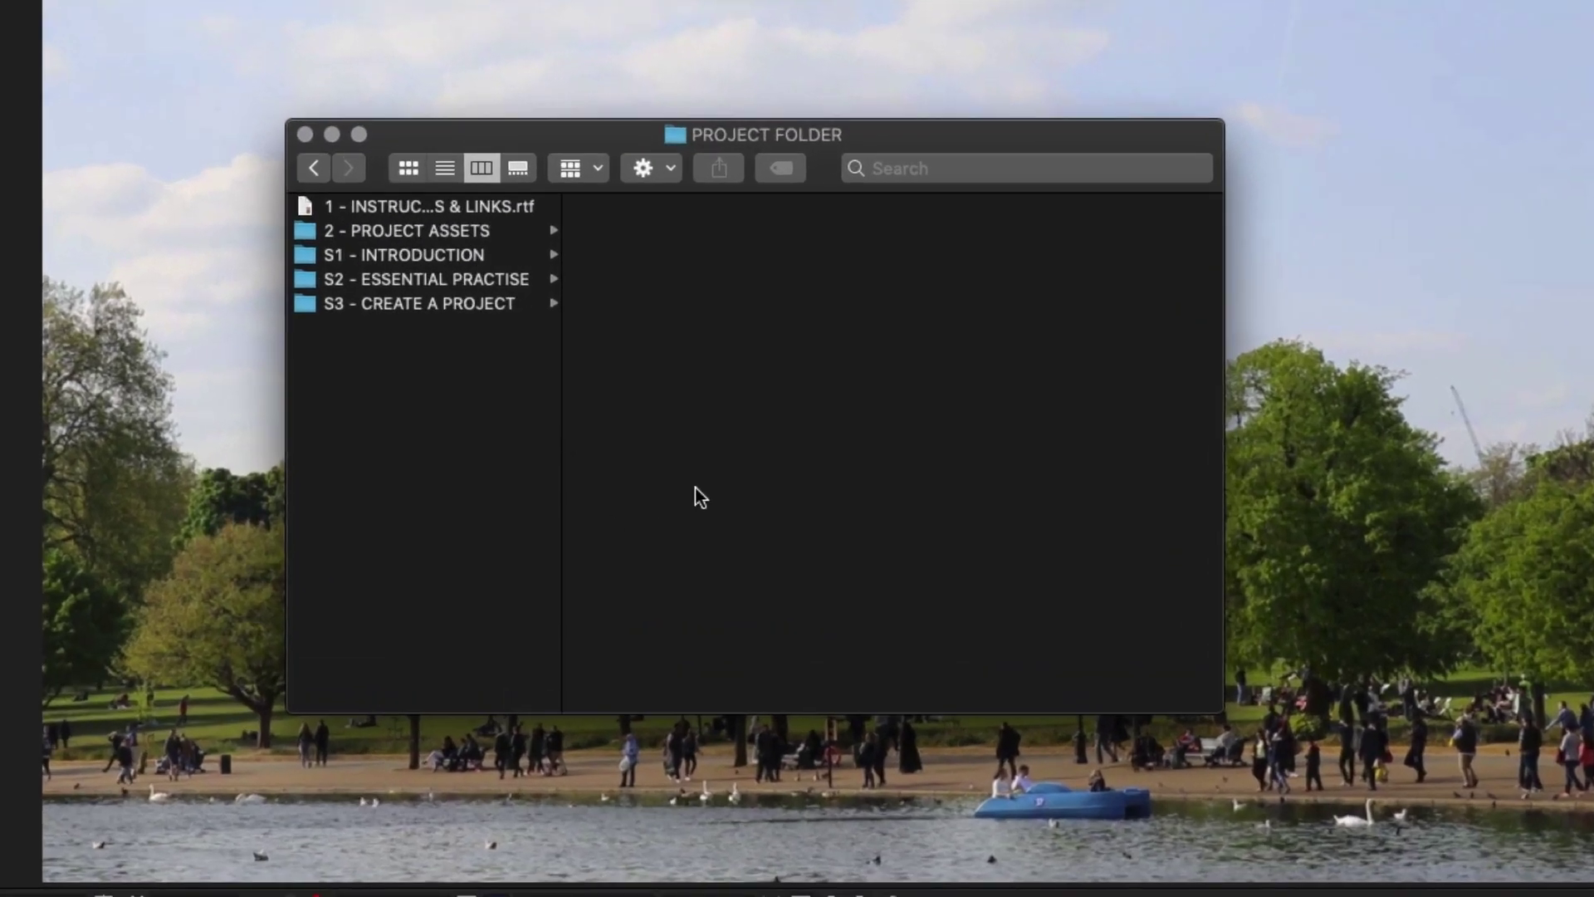
left_click(425, 281)
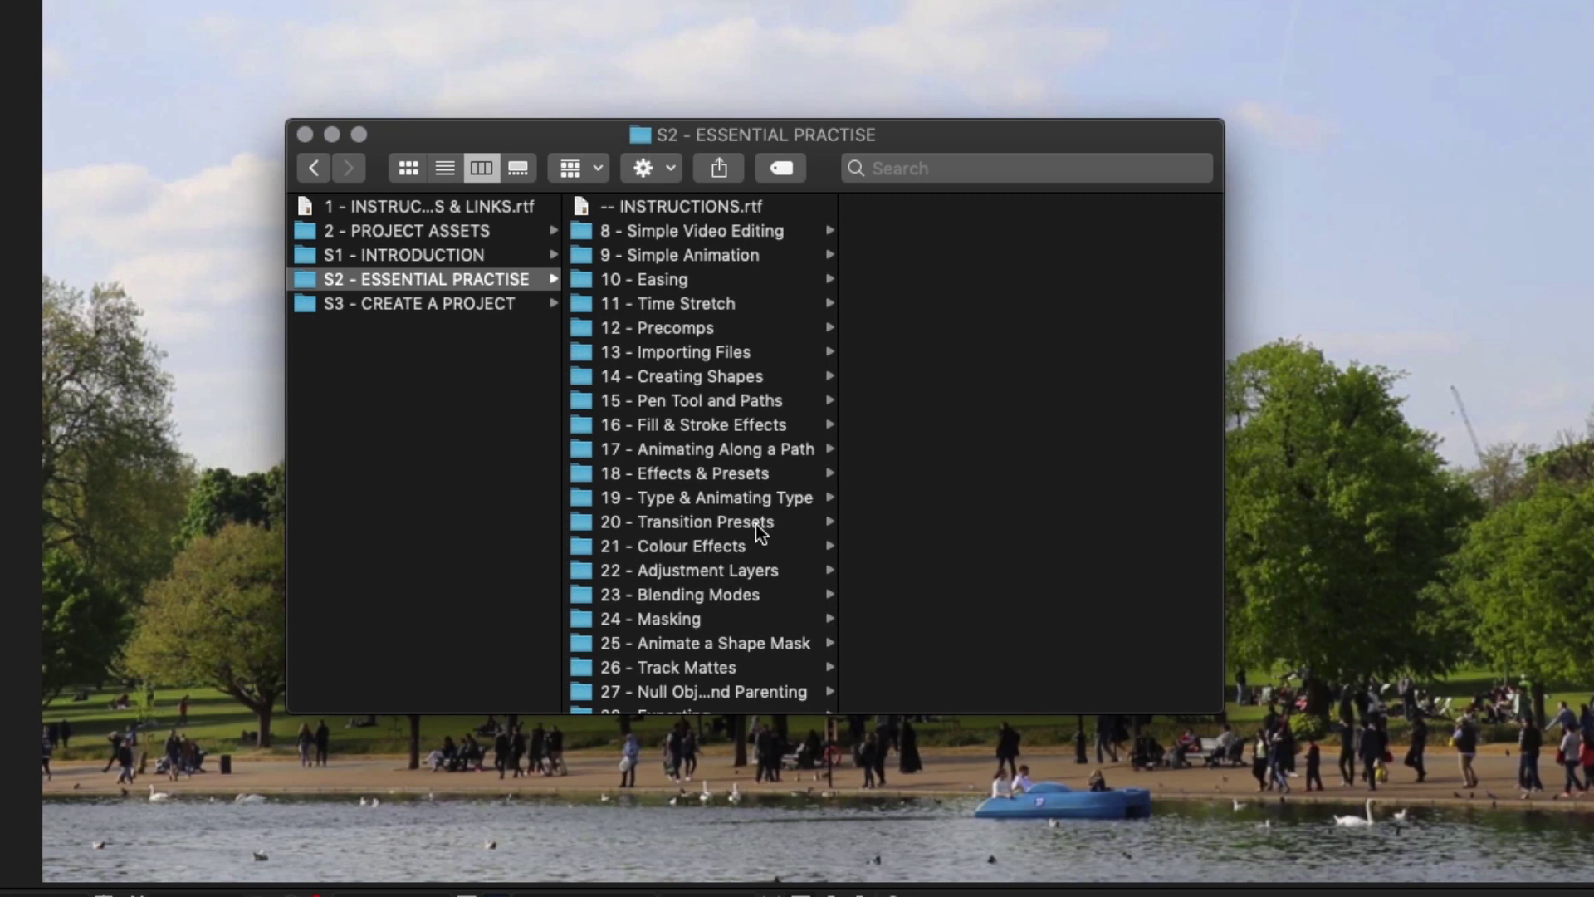
left_click(724, 521)
left_click(914, 232)
left_click(1042, 209)
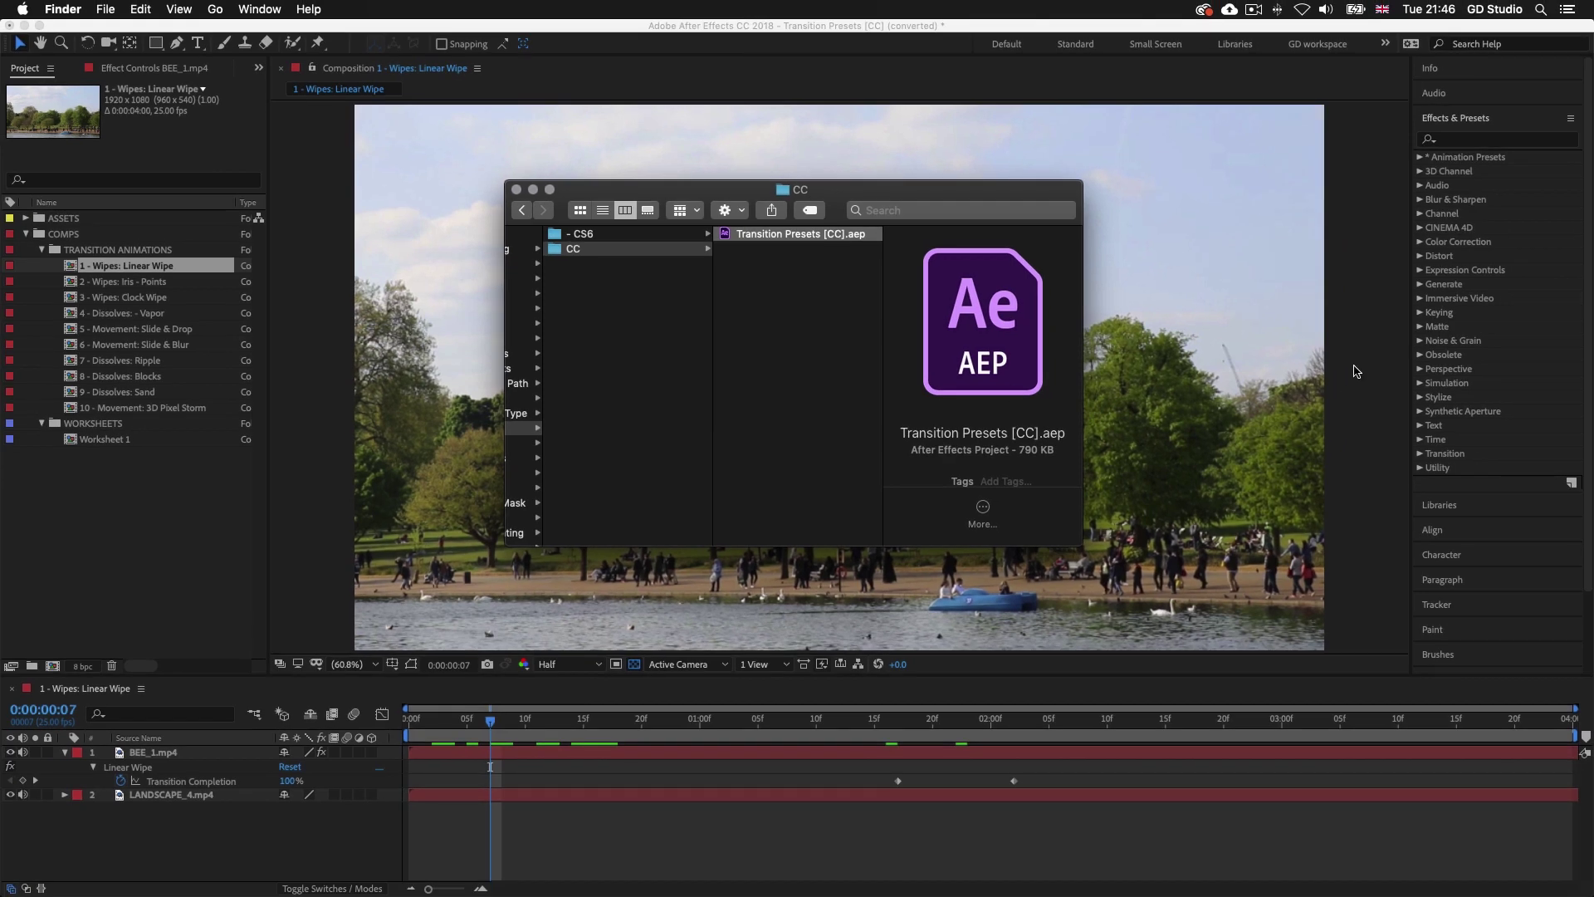
left_click(1356, 371)
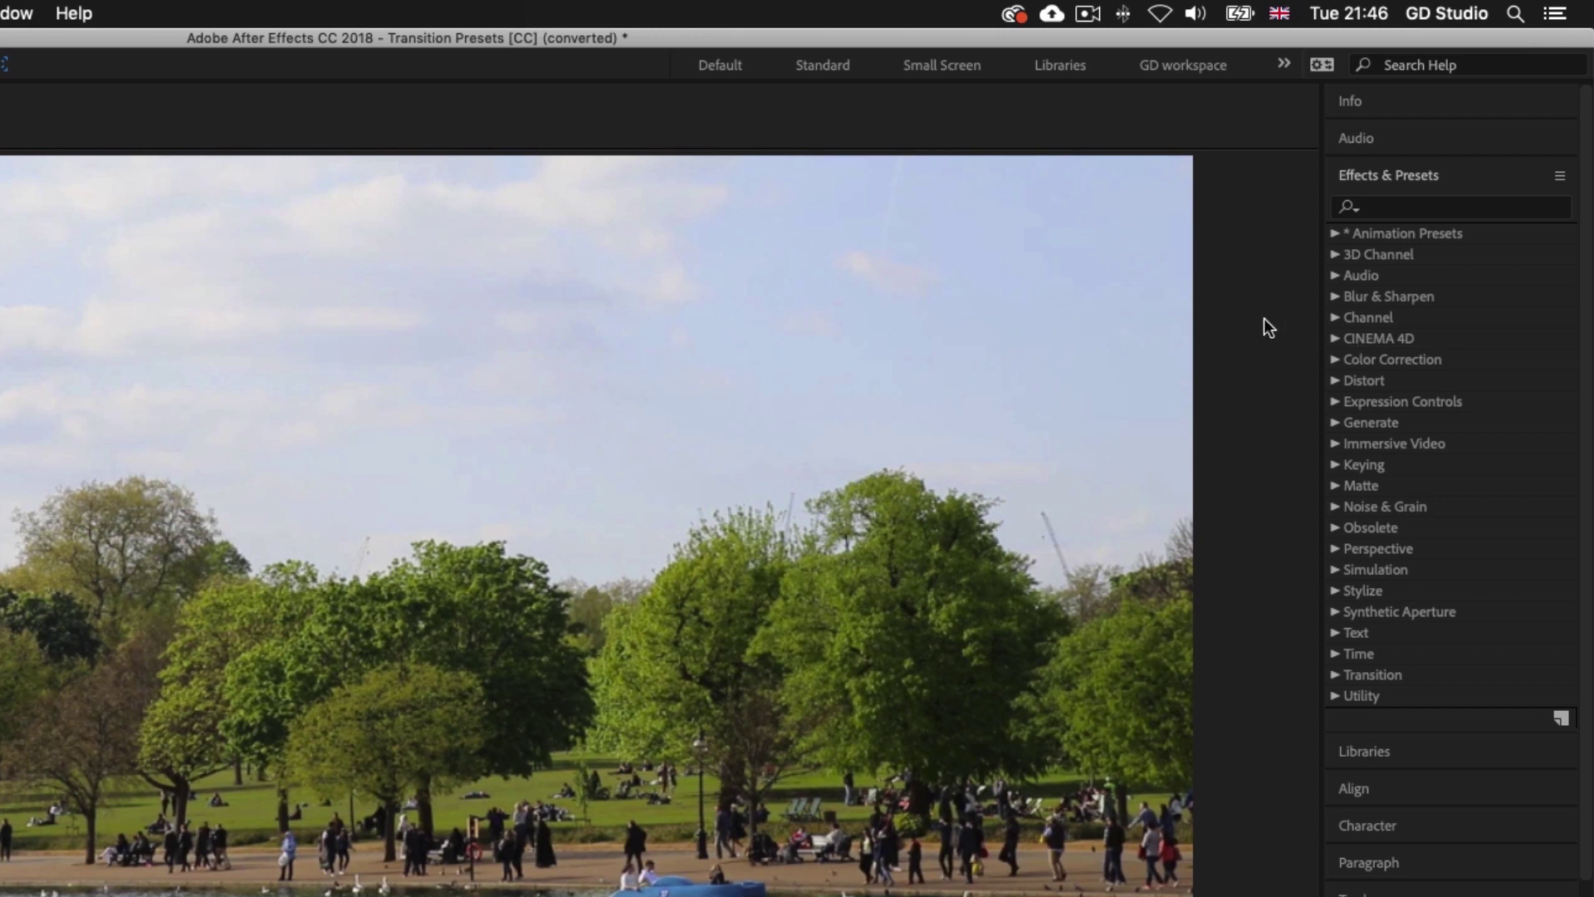
Expand Animation Presets and examine the presets inside Transitions - Dissolves, Transitions - Movement and Transitions - Wipes
left_click(1333, 234)
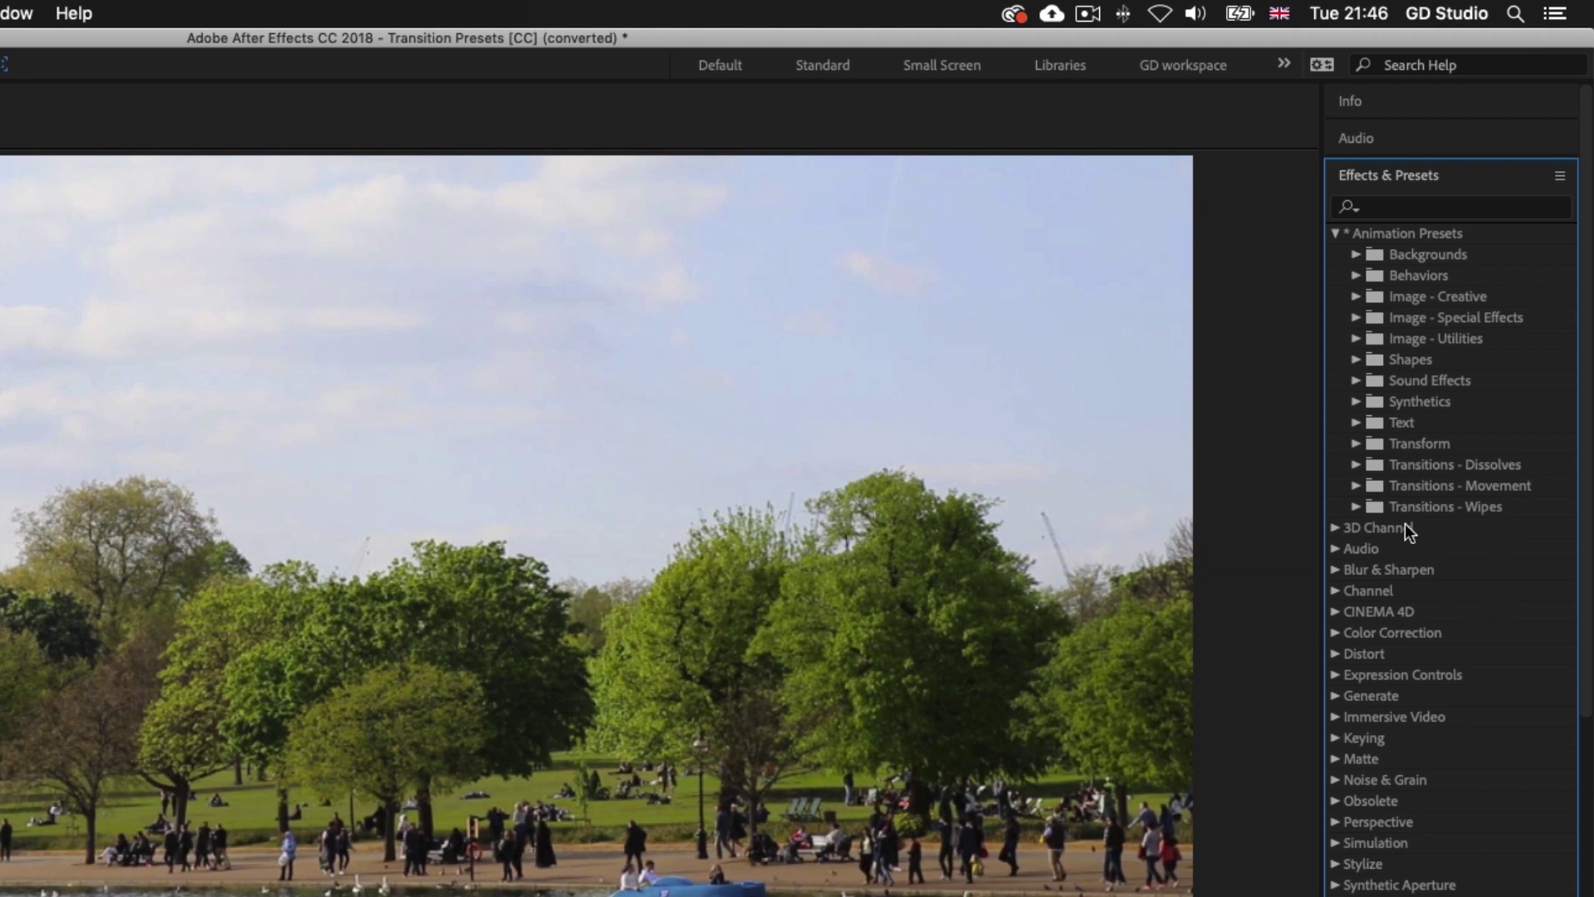
left_click(1356, 465)
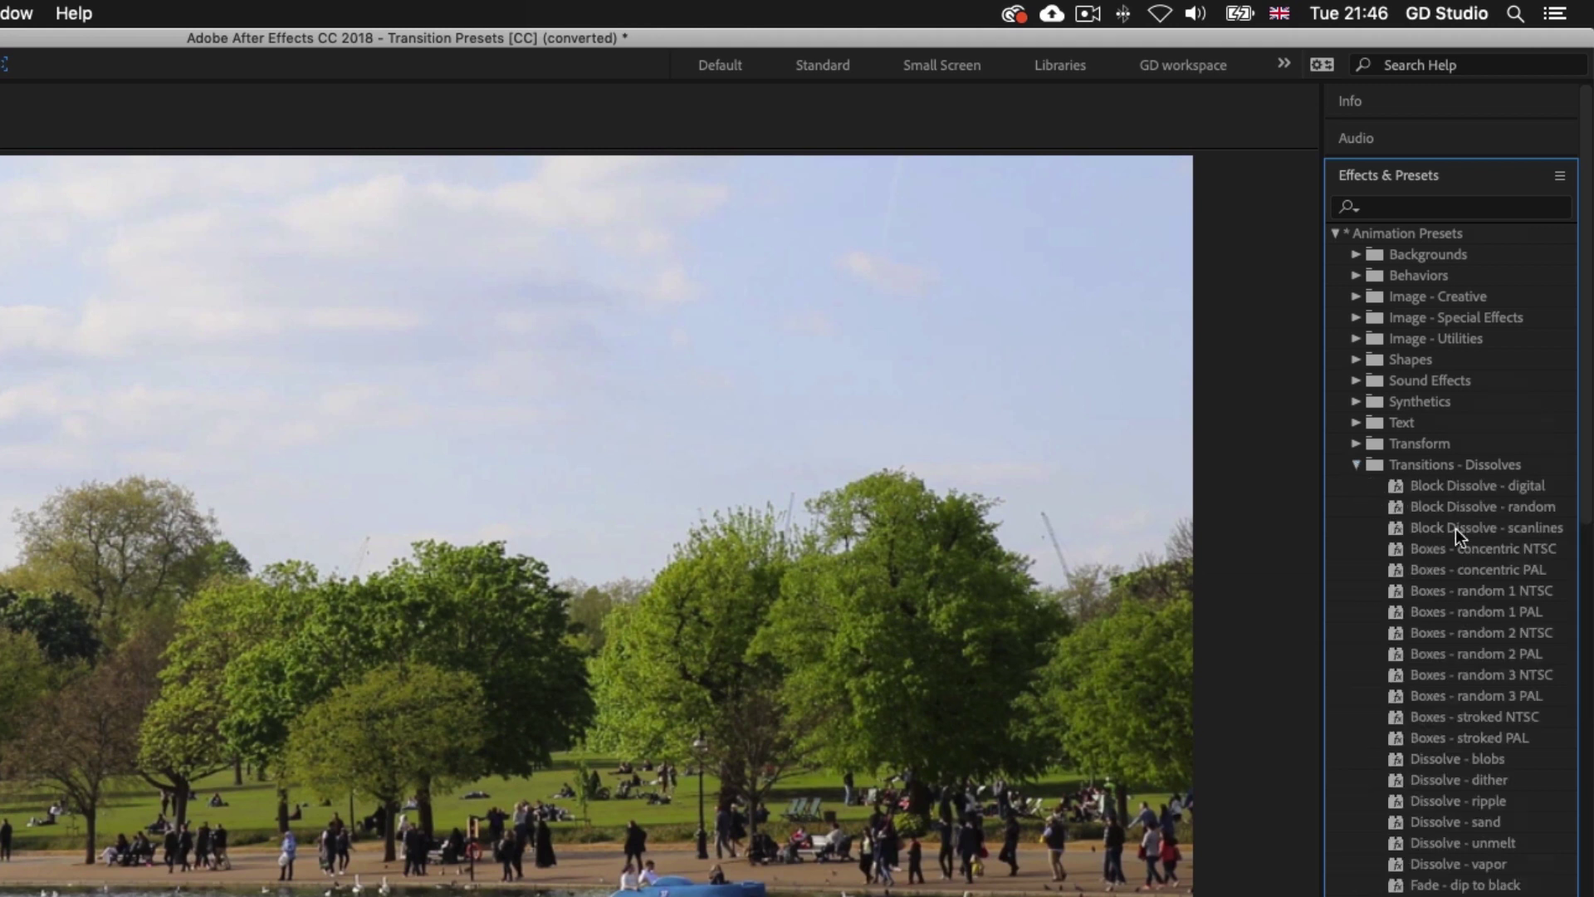
scroll(1456, 528, "down", 10)
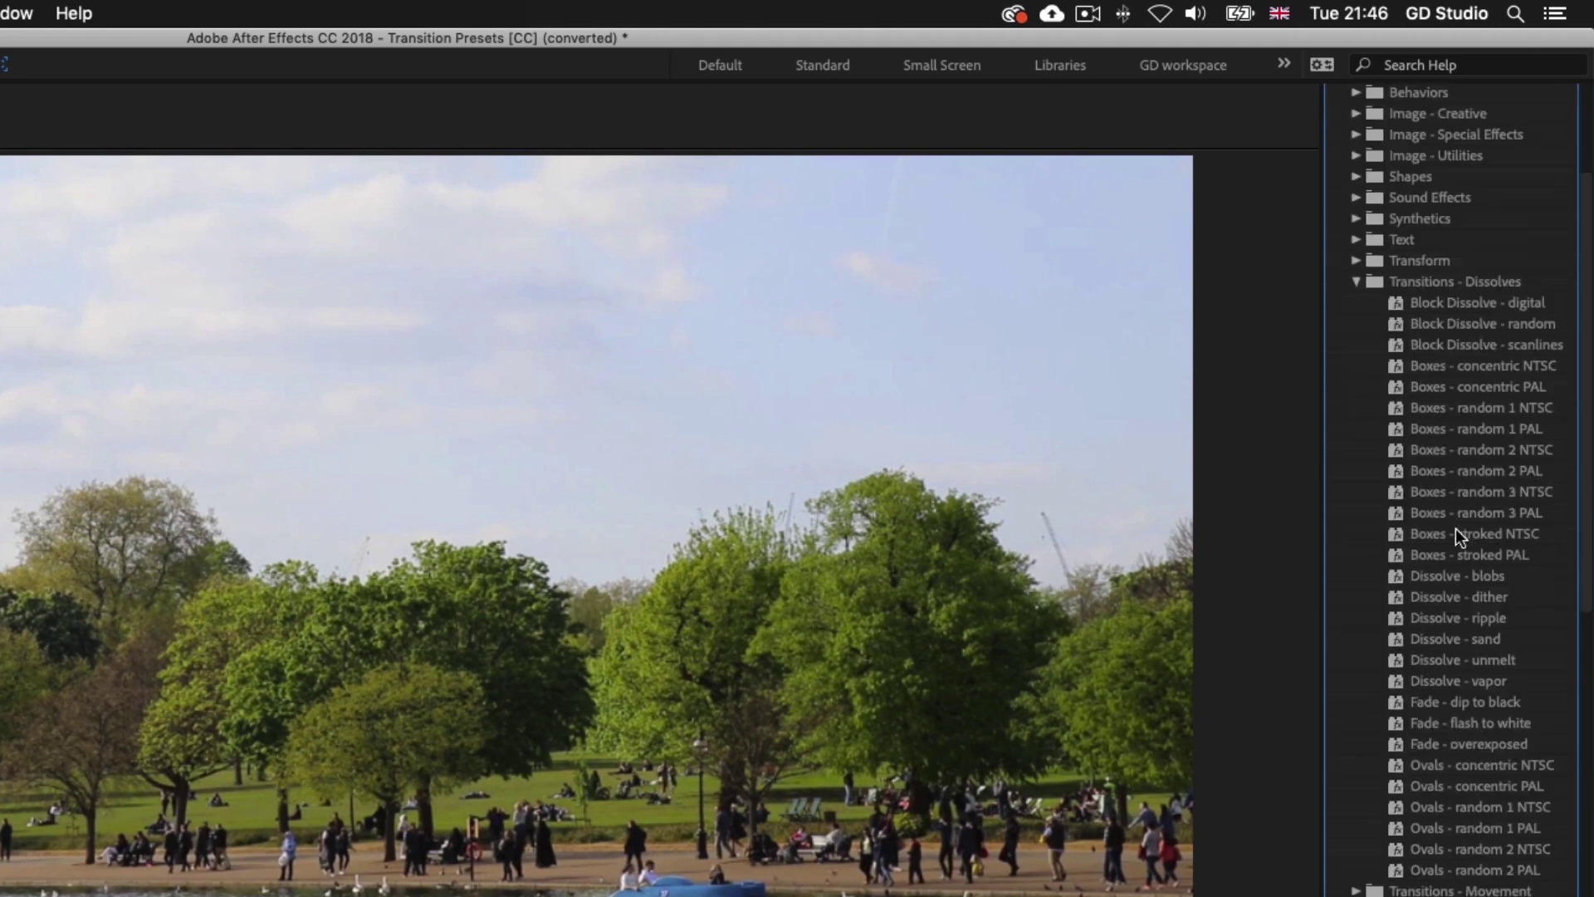
left_click(1354, 615)
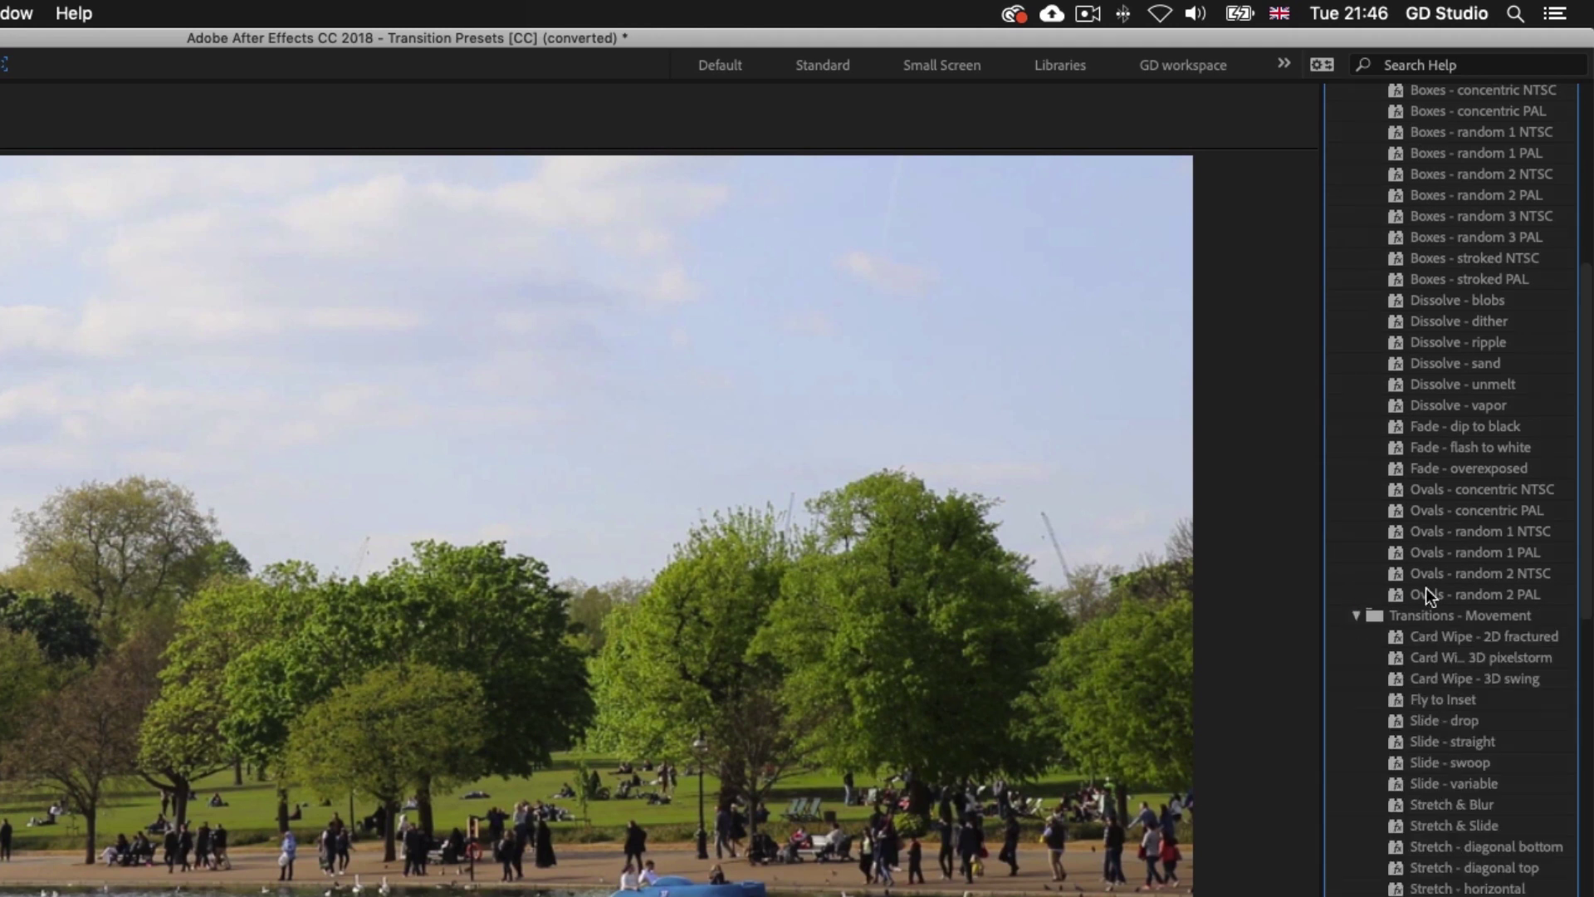
scroll(1426, 586, "down", 10)
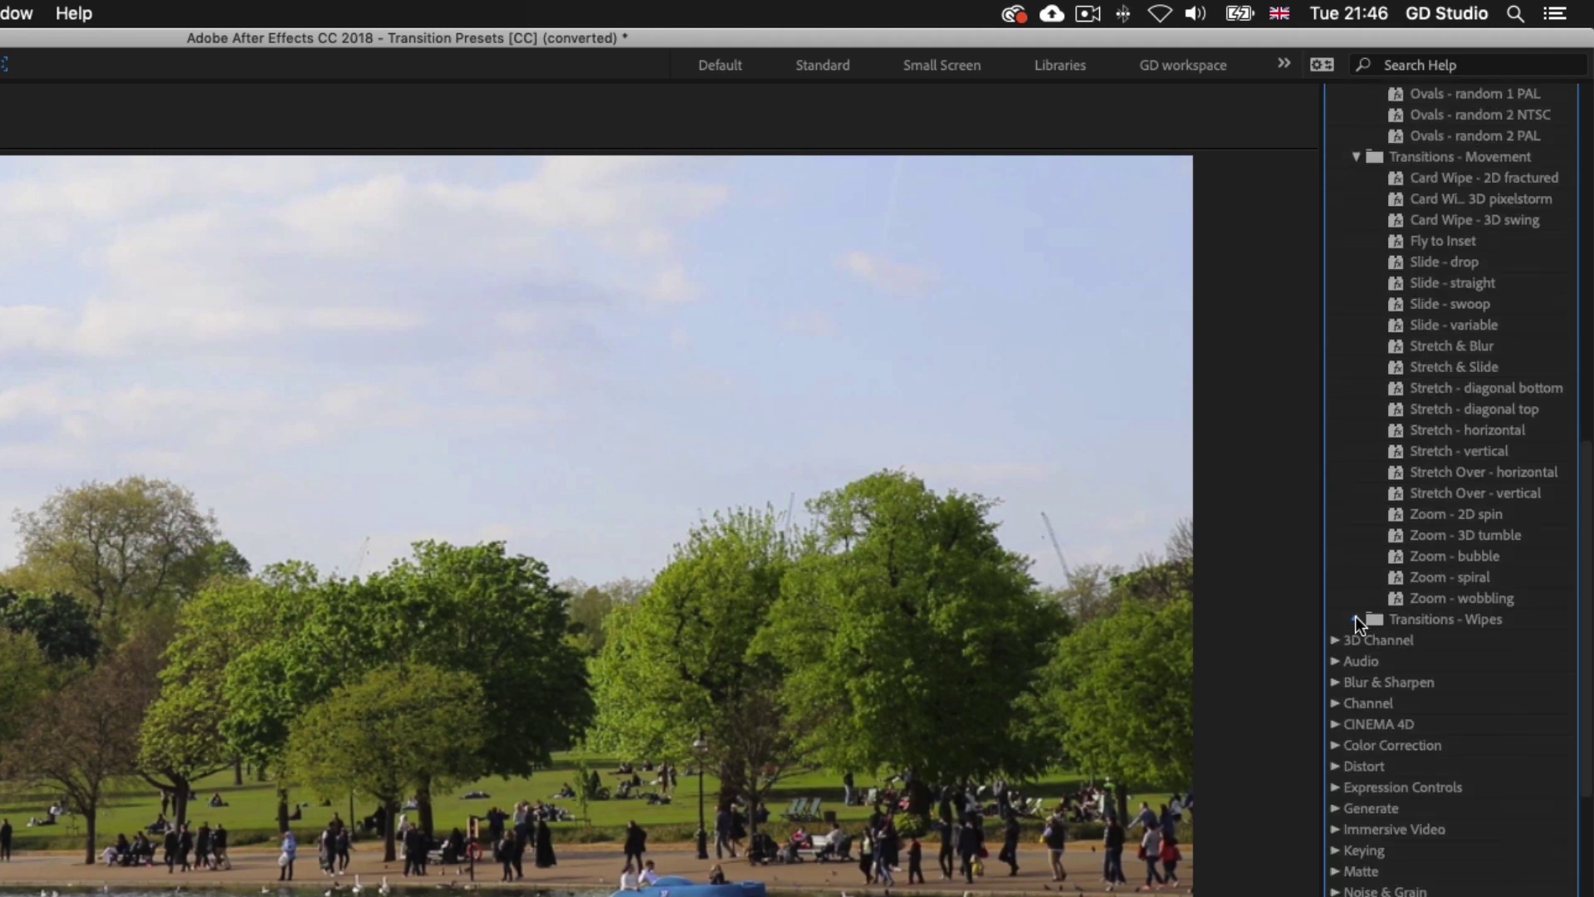
left_click(1355, 618)
scroll(1442, 600, "down", 10)
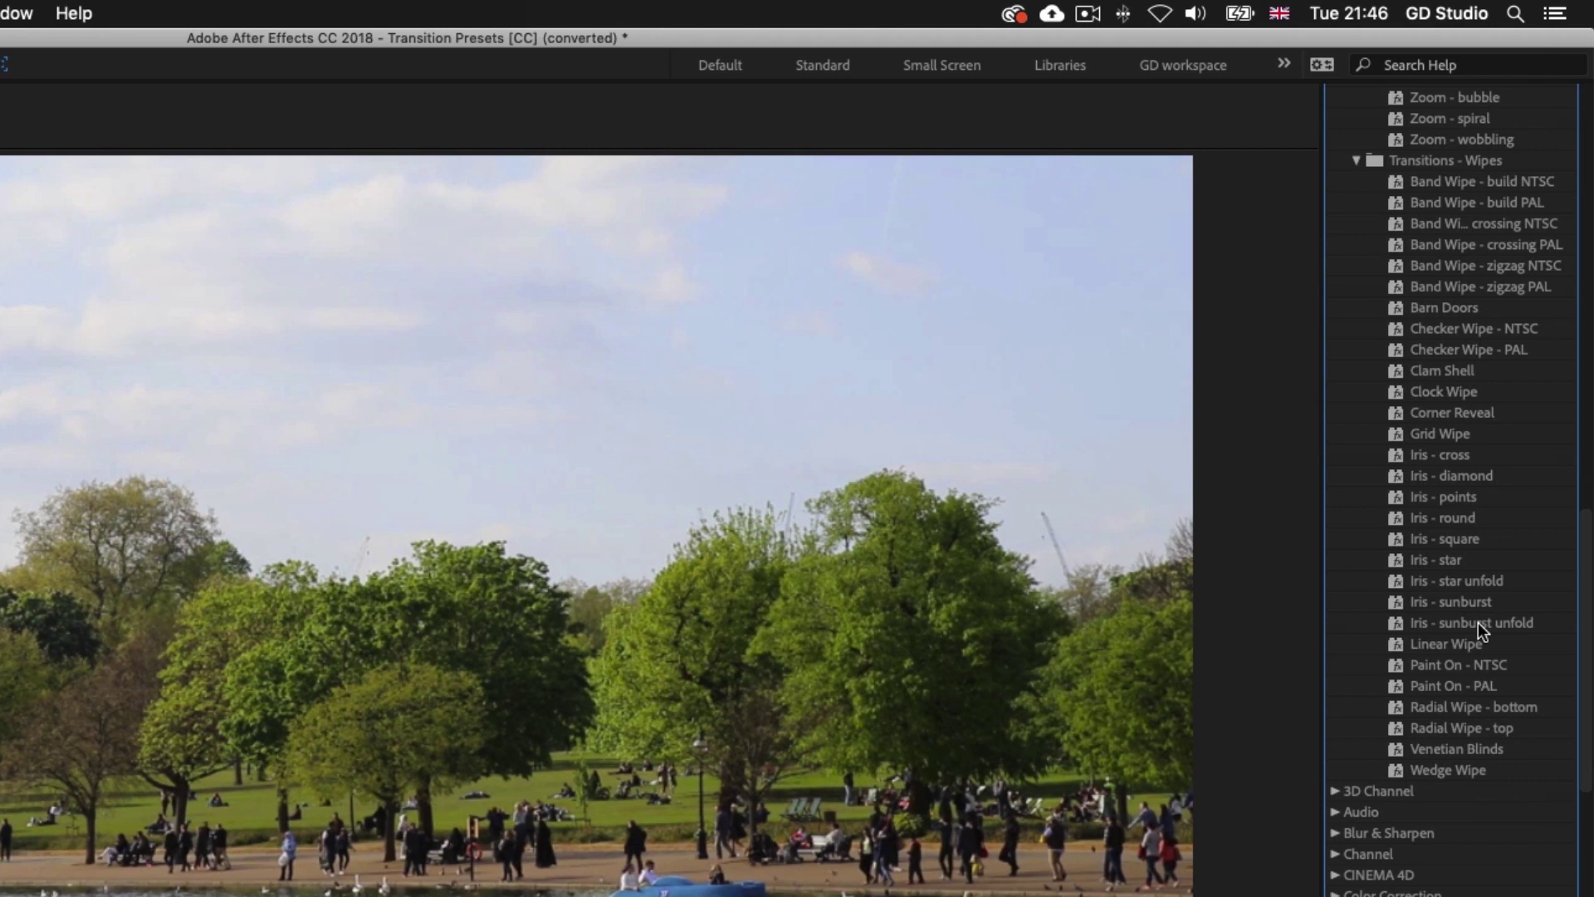
Collapse the Transitions - Dissolves, Transitions - Movement and Transitions - Wipes folders, leaving Animation Presets expanded
scroll(1478, 621, "up", 18)
scroll(1477, 621, "up", 12)
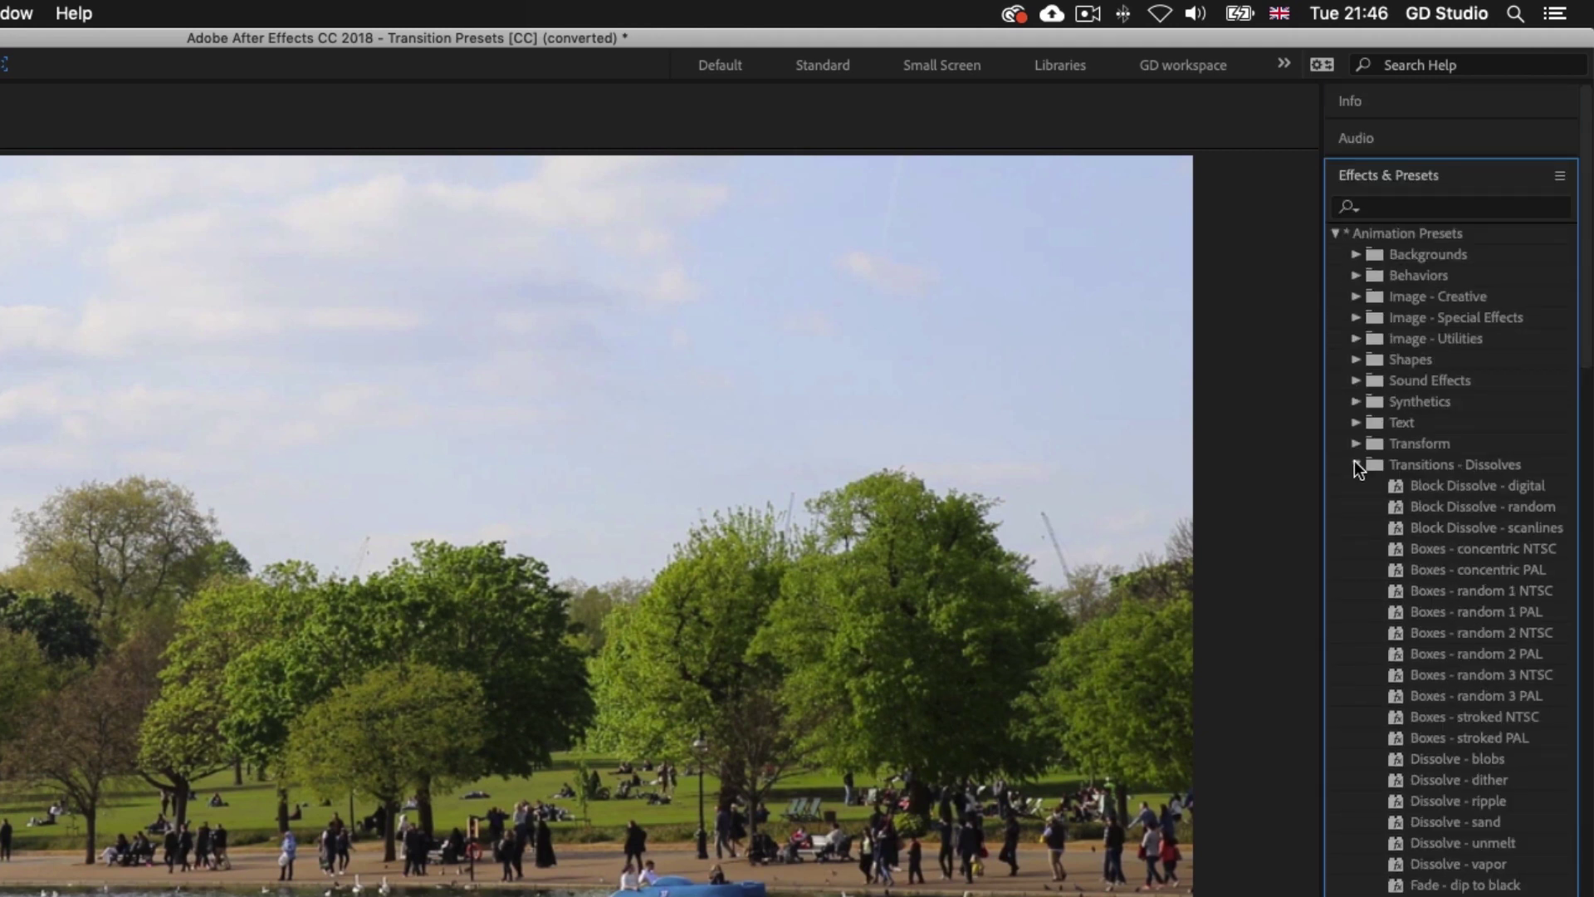
left_click(1355, 464)
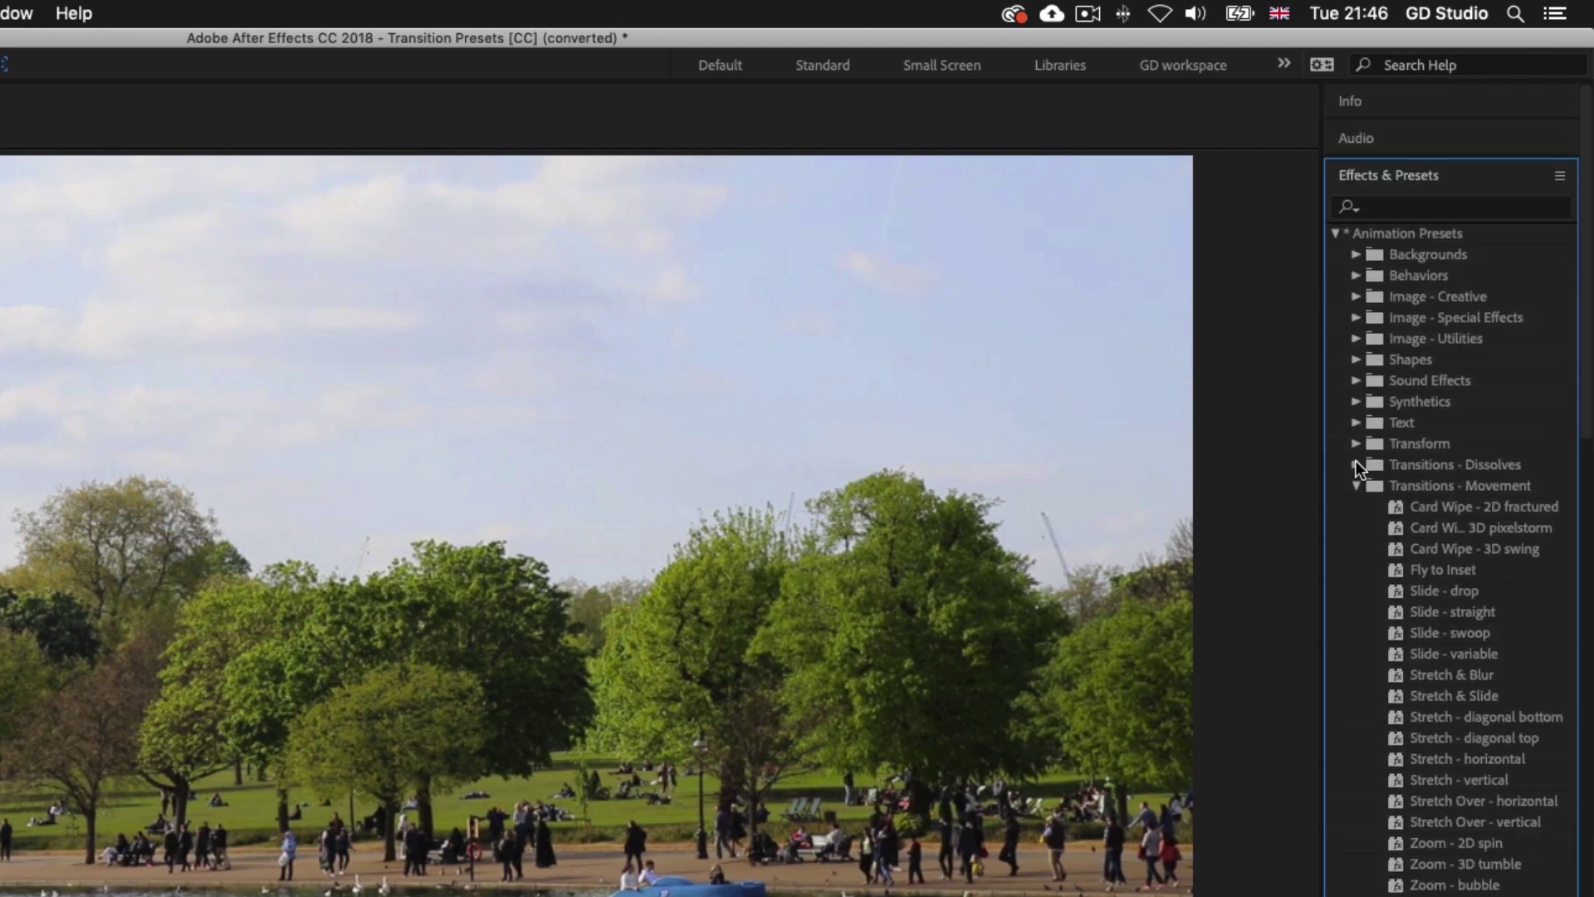
left_click(1354, 486)
left_click(1356, 507)
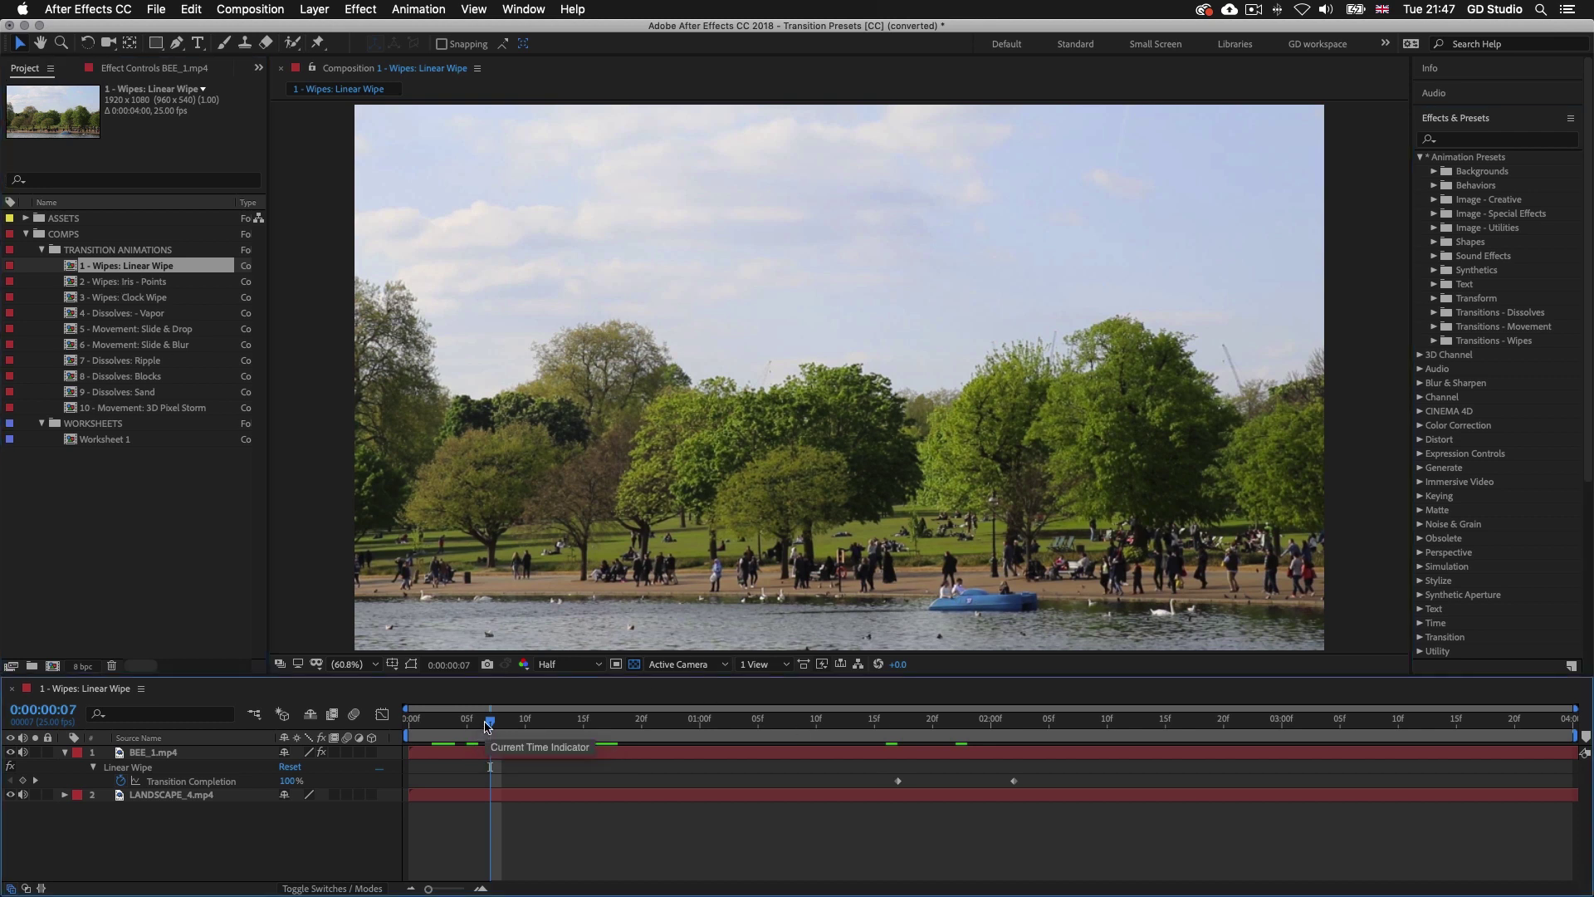
Play back the 1 - Wipes: Linear Wipe composition from 0:00:00:00 to review the transition
left_click_drag(490, 721, 409, 722)
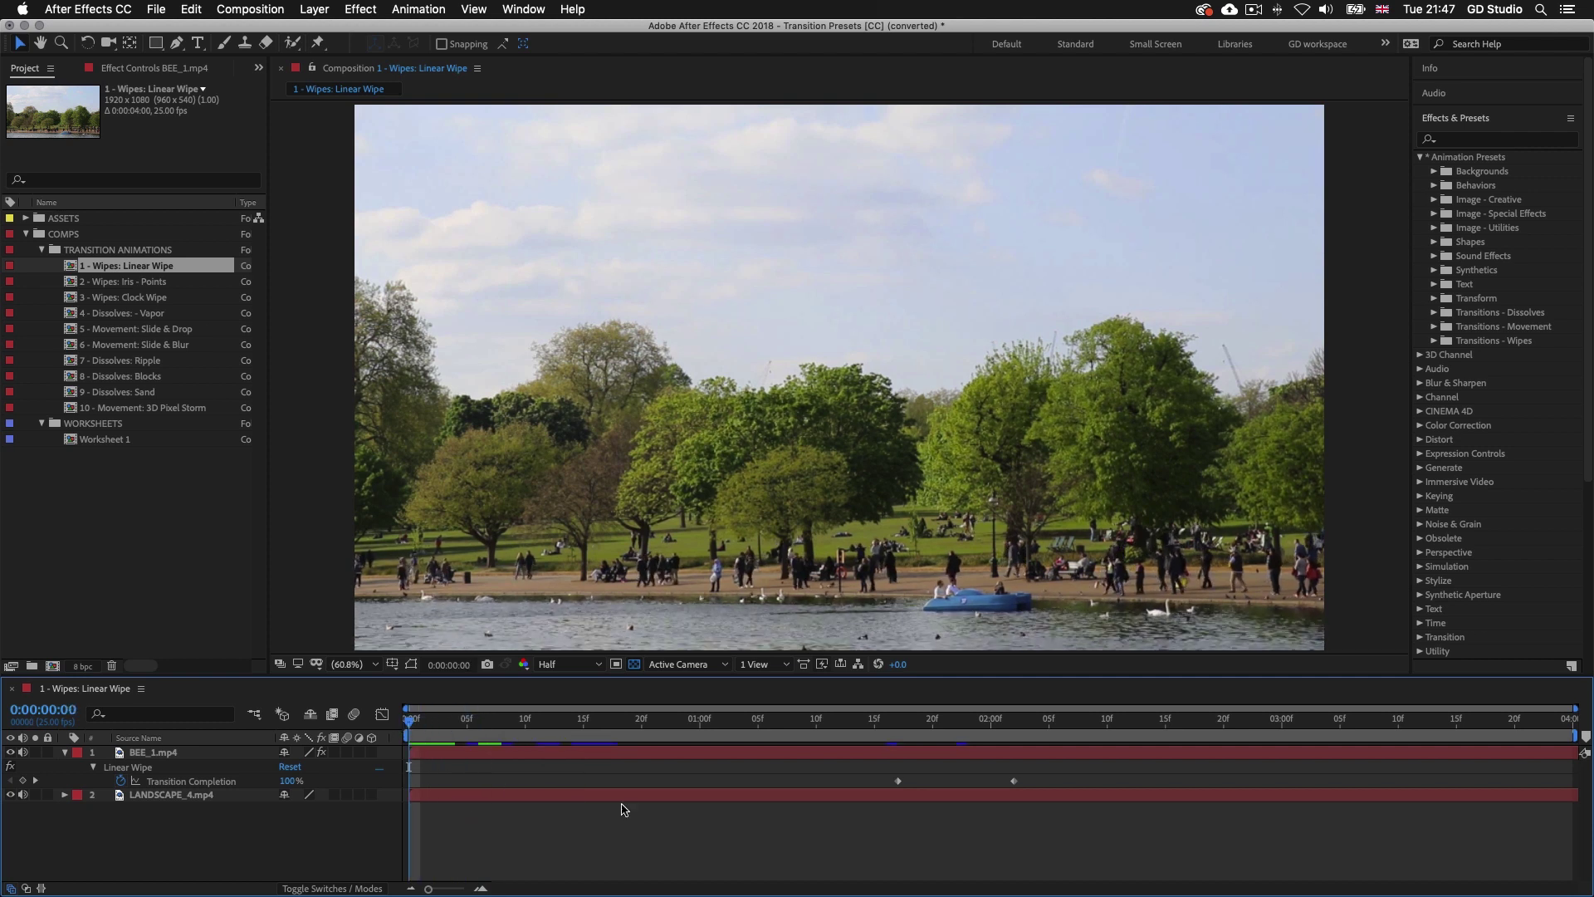
key("space")
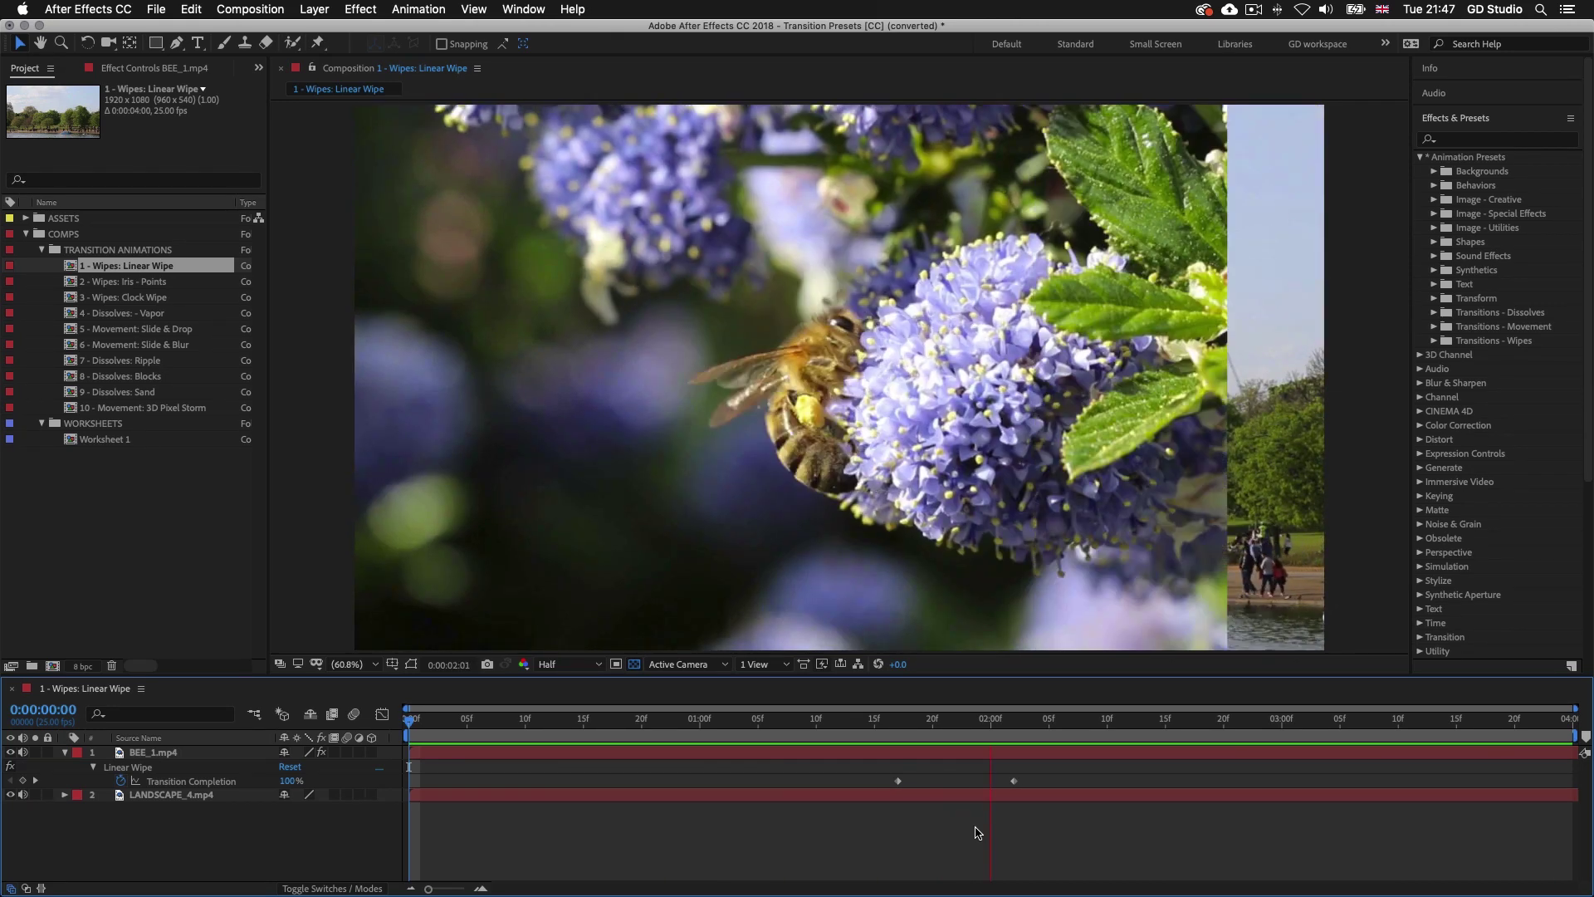
key("space")
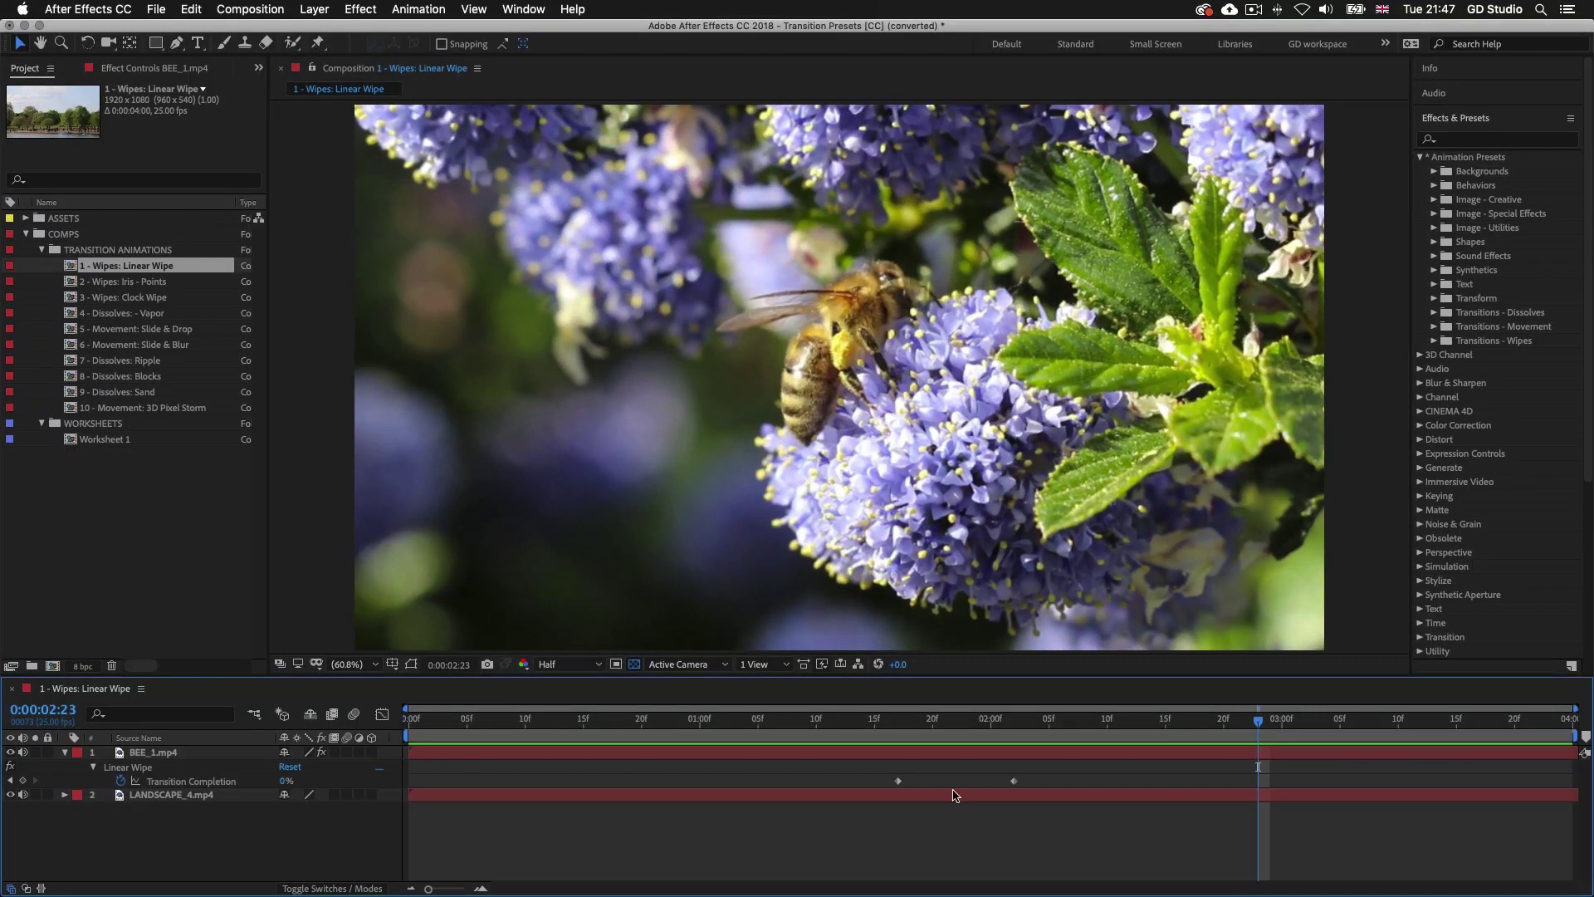
Shorten the Linear Wipe on BEE_1.mp4 by moving its Transition Completion keyframes to about 1:20 and 1:24, and preview it
left_click(898, 781)
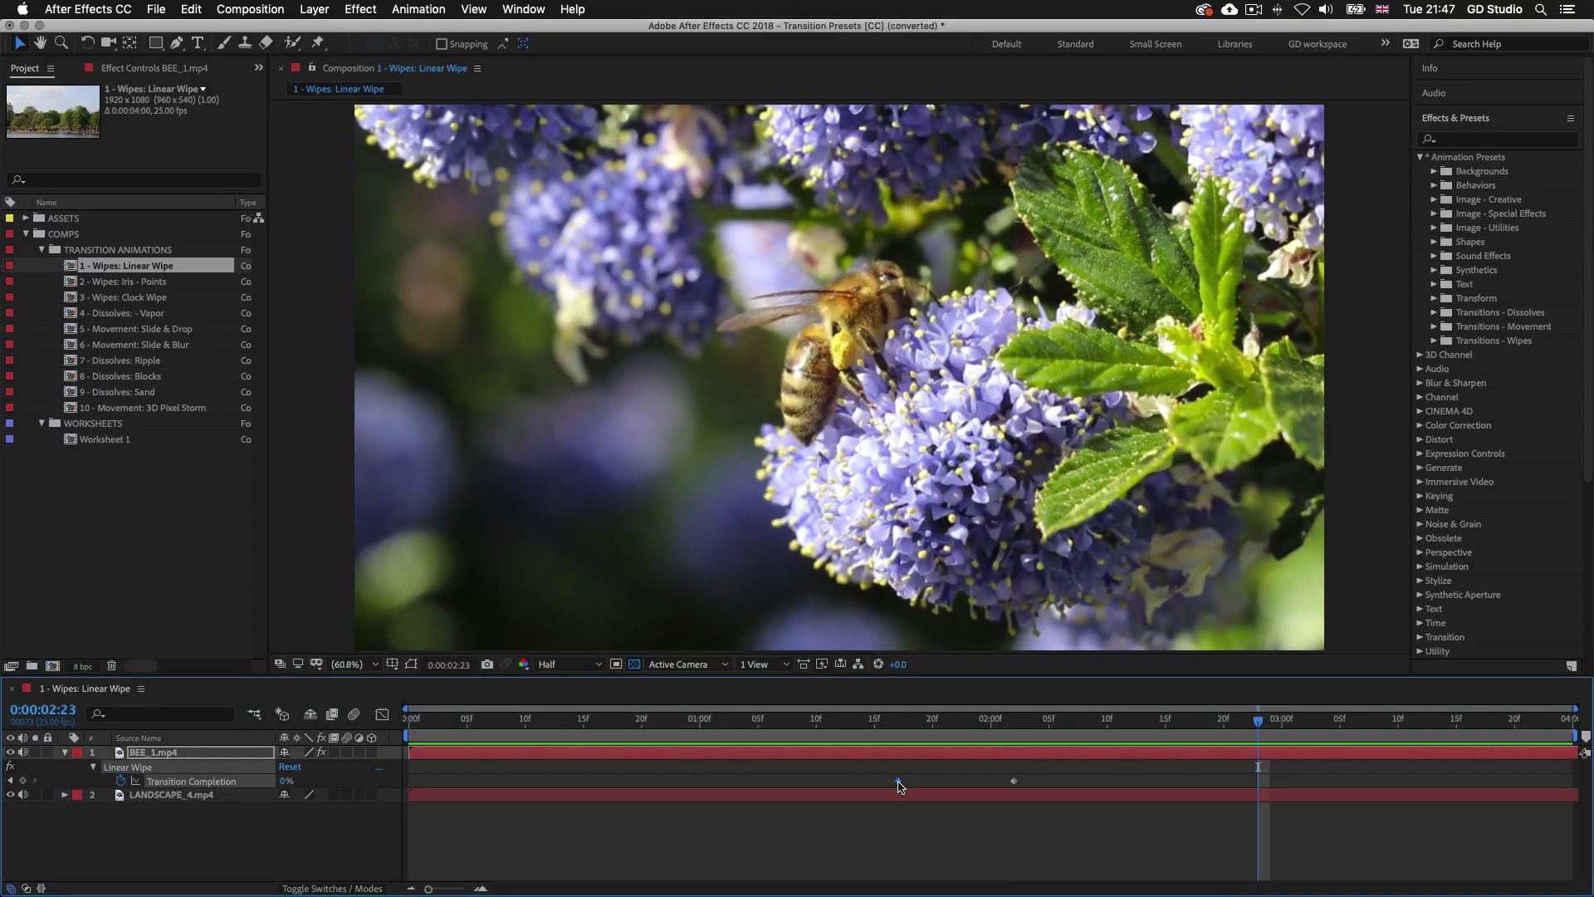
left_click_drag(898, 781, 979, 781)
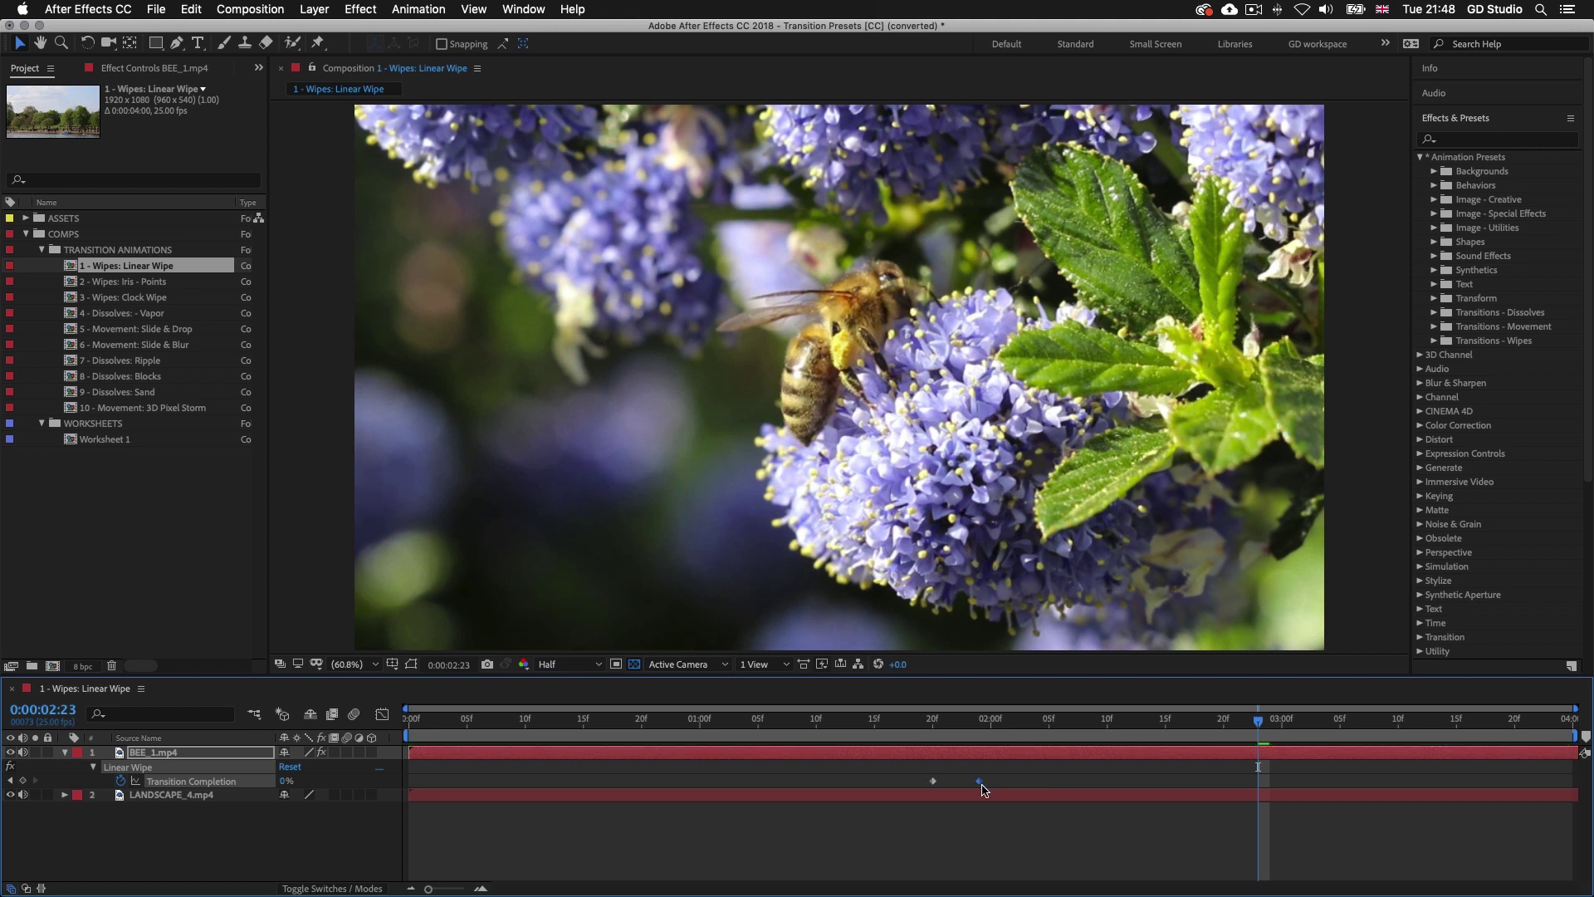
left_click(692, 729)
key("space")
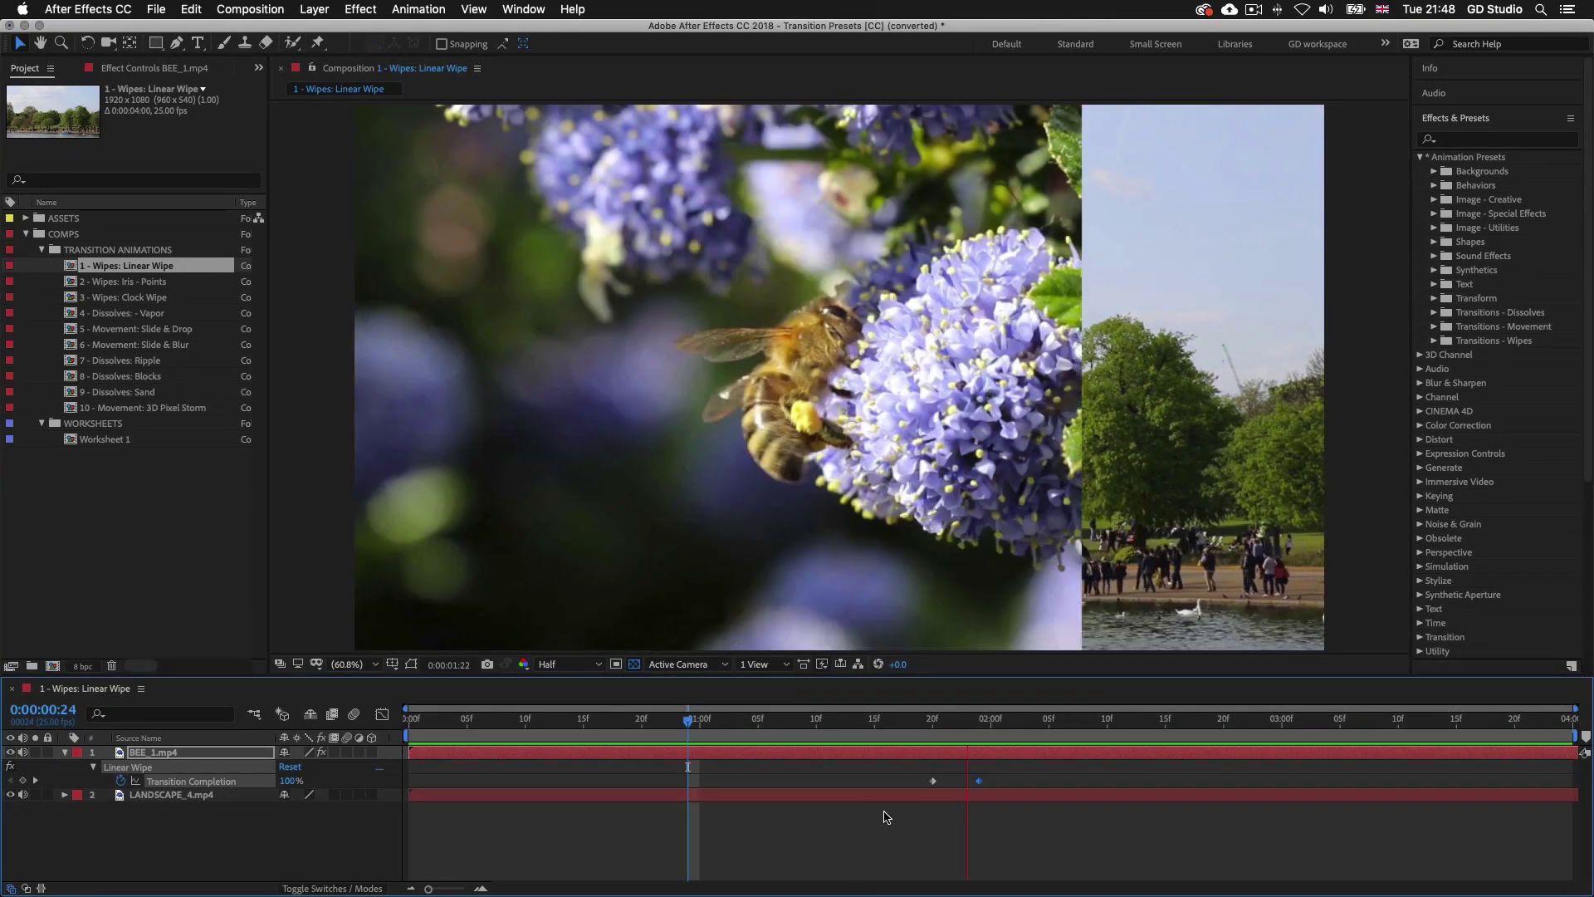
key("space")
Spread the Transition Completion keyframes to about 1:16 and 2:01, and place the current time at 0:00:01:21
left_click_drag(932, 782, 1002, 781)
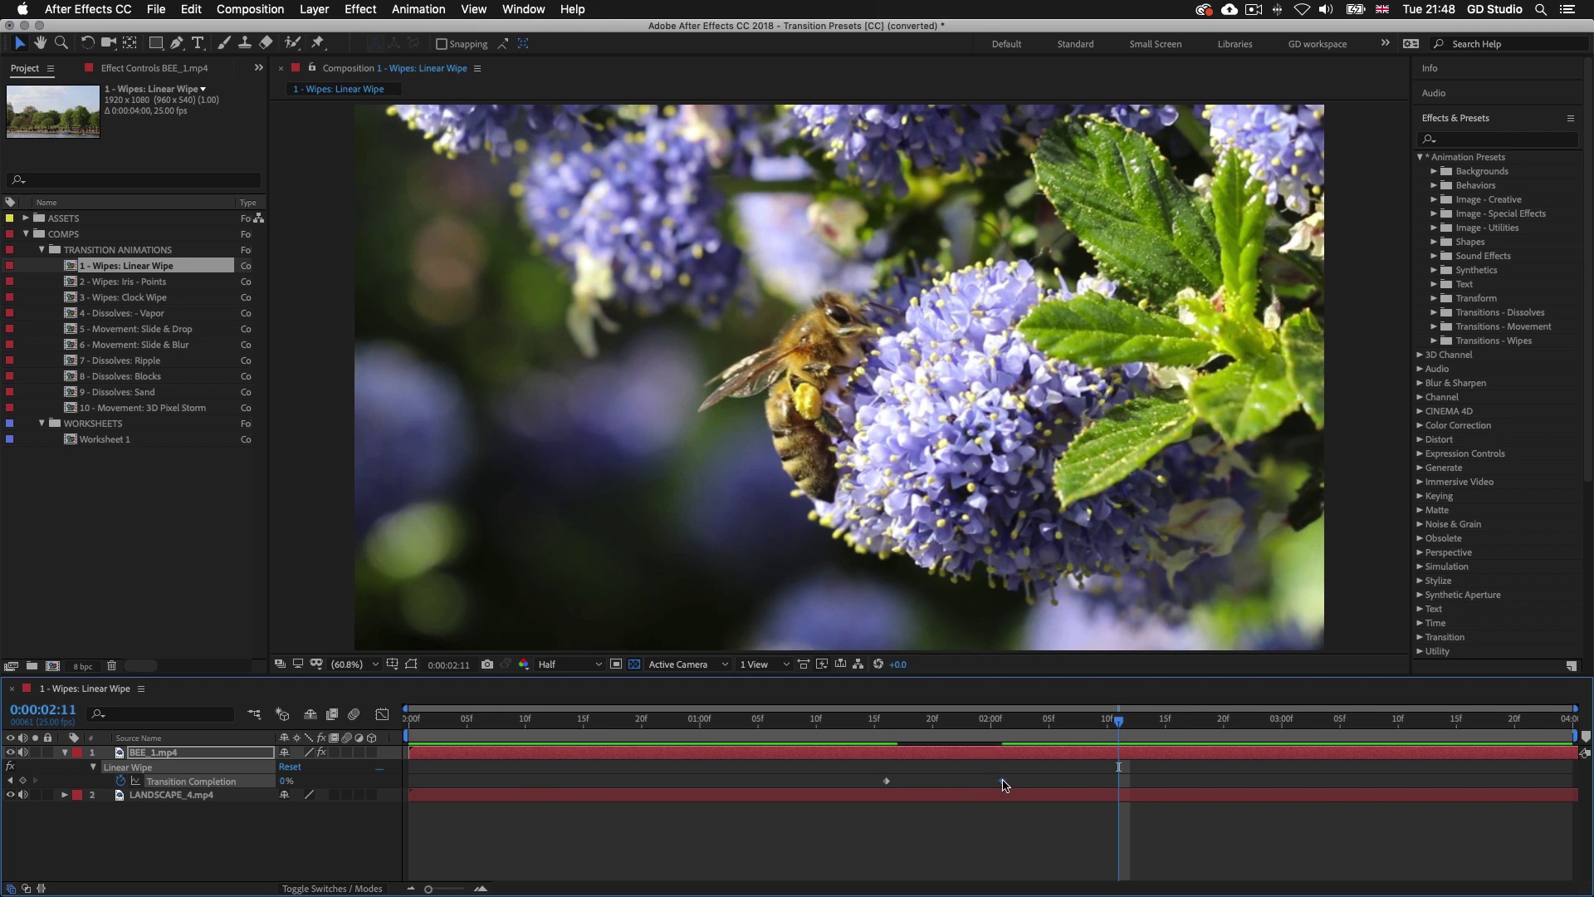
left_click(944, 722)
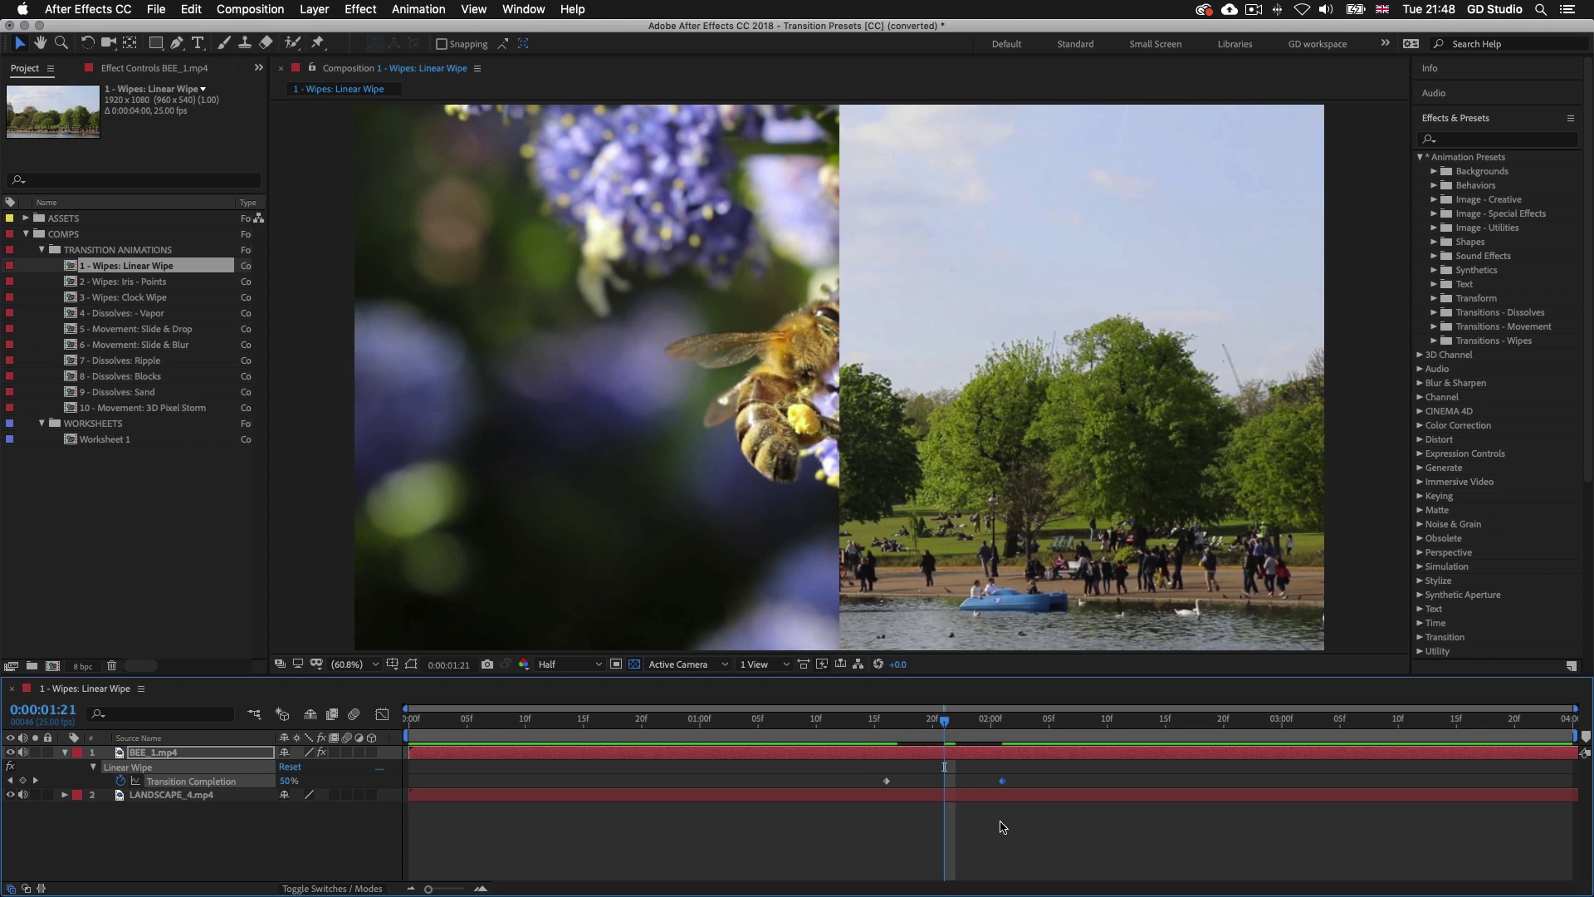
Set the Linear Wipe's Wipe Angle on BEE_1.mp4 to -66°, preview it from 0:00:01:09, and return to the project's composition list
left_click(980, 759)
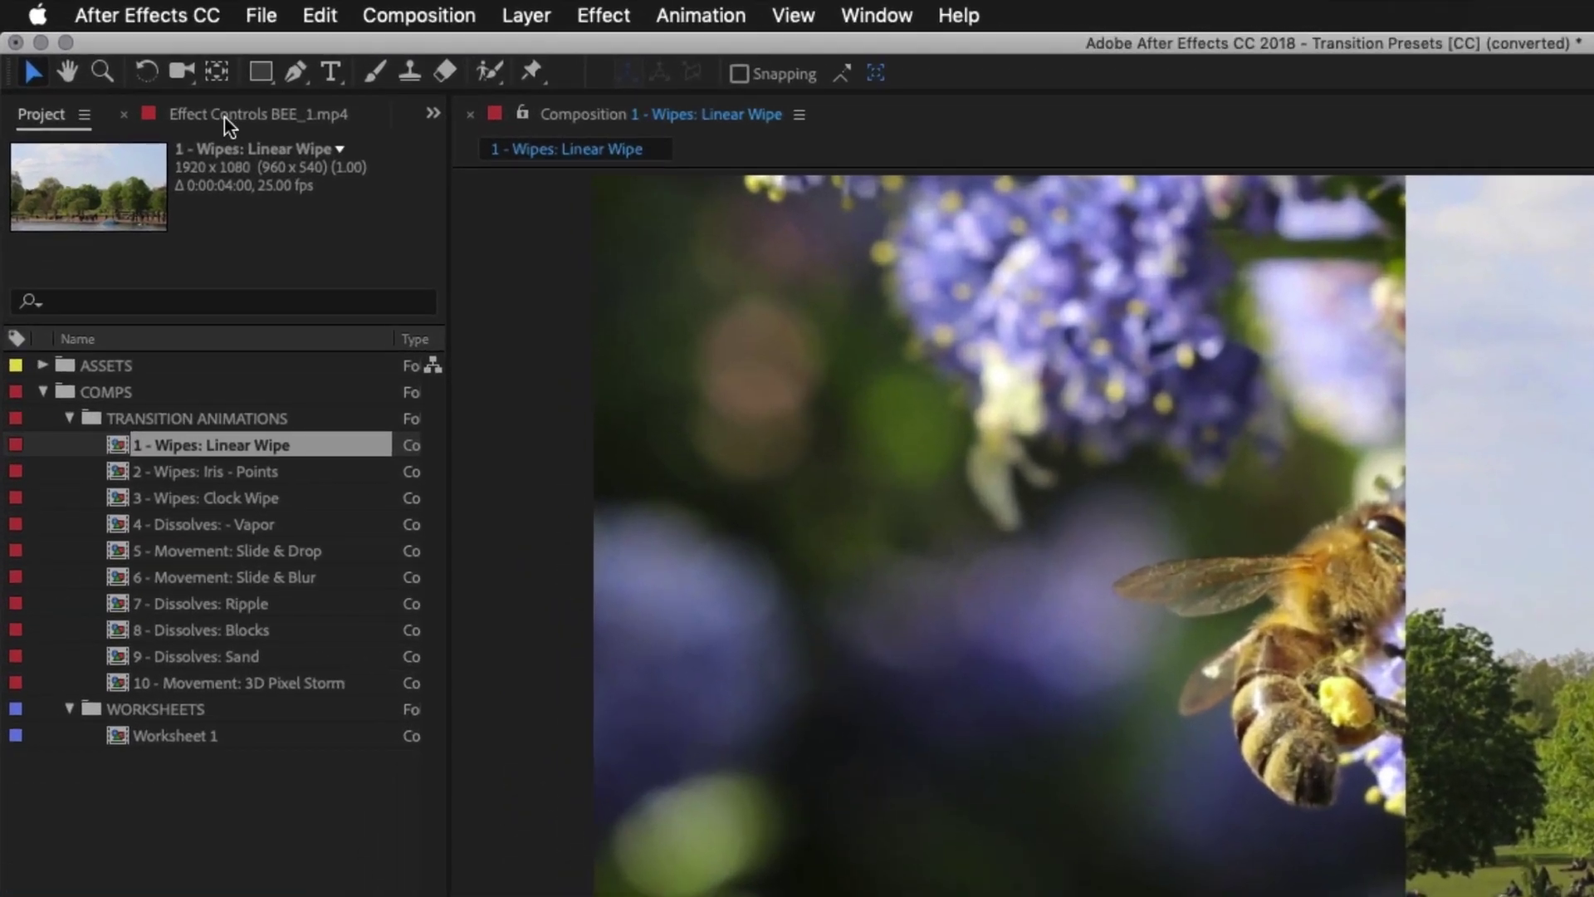
left_click(131, 69)
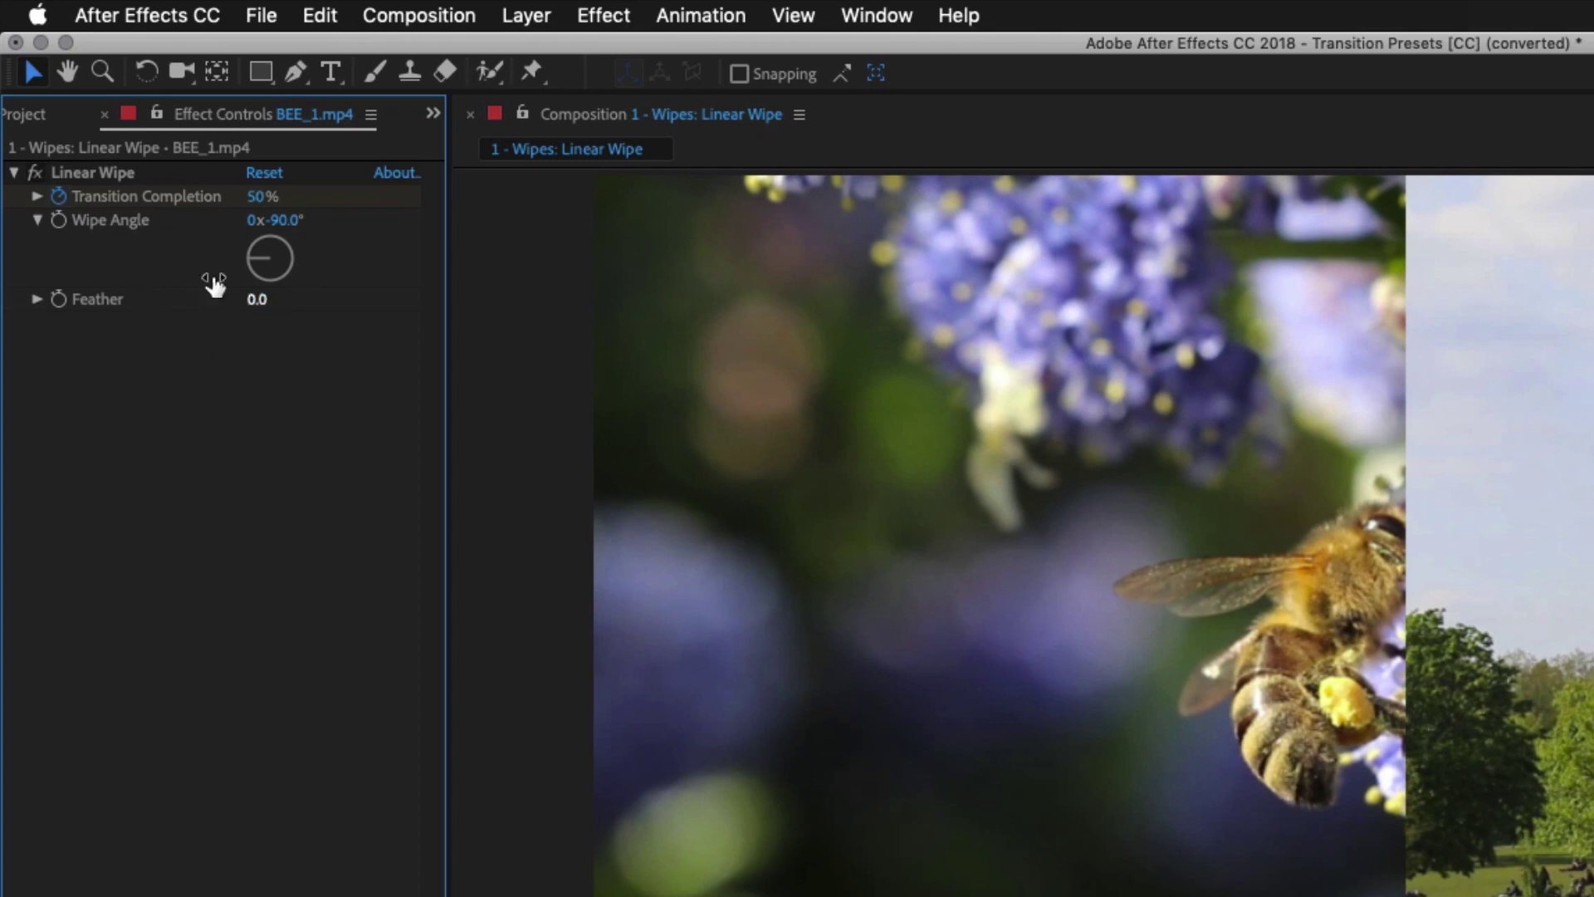
left_click_drag(283, 235, 362, 219)
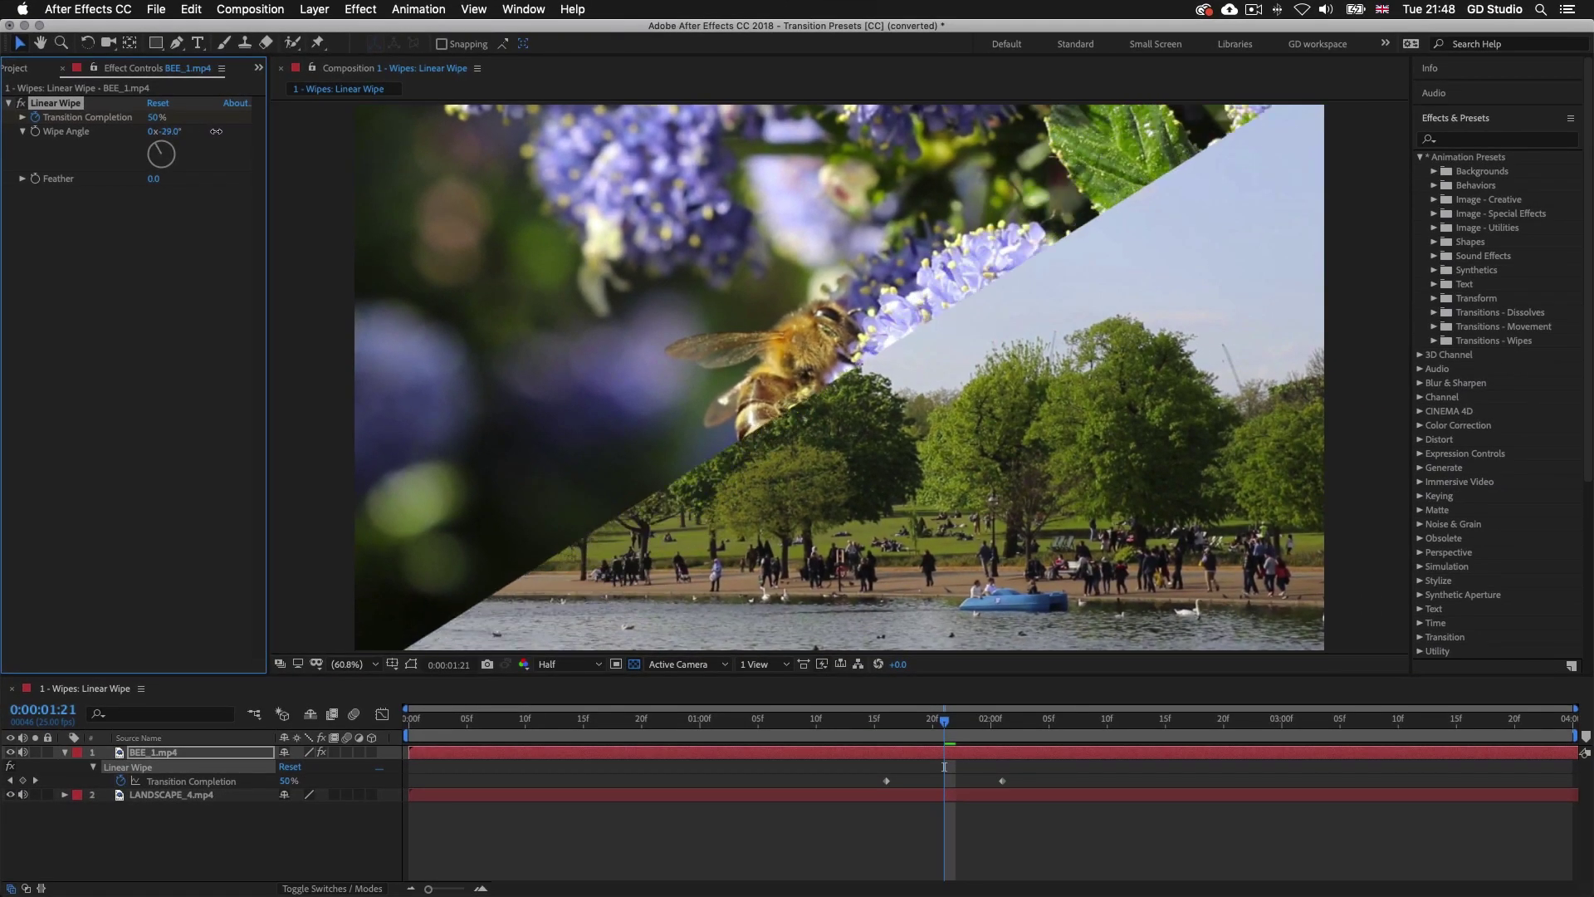
mouse_move(216, 131)
left_mouse_down()
mouse_move(237, 131)
mouse_move(190, 136)
left_mouse_up()
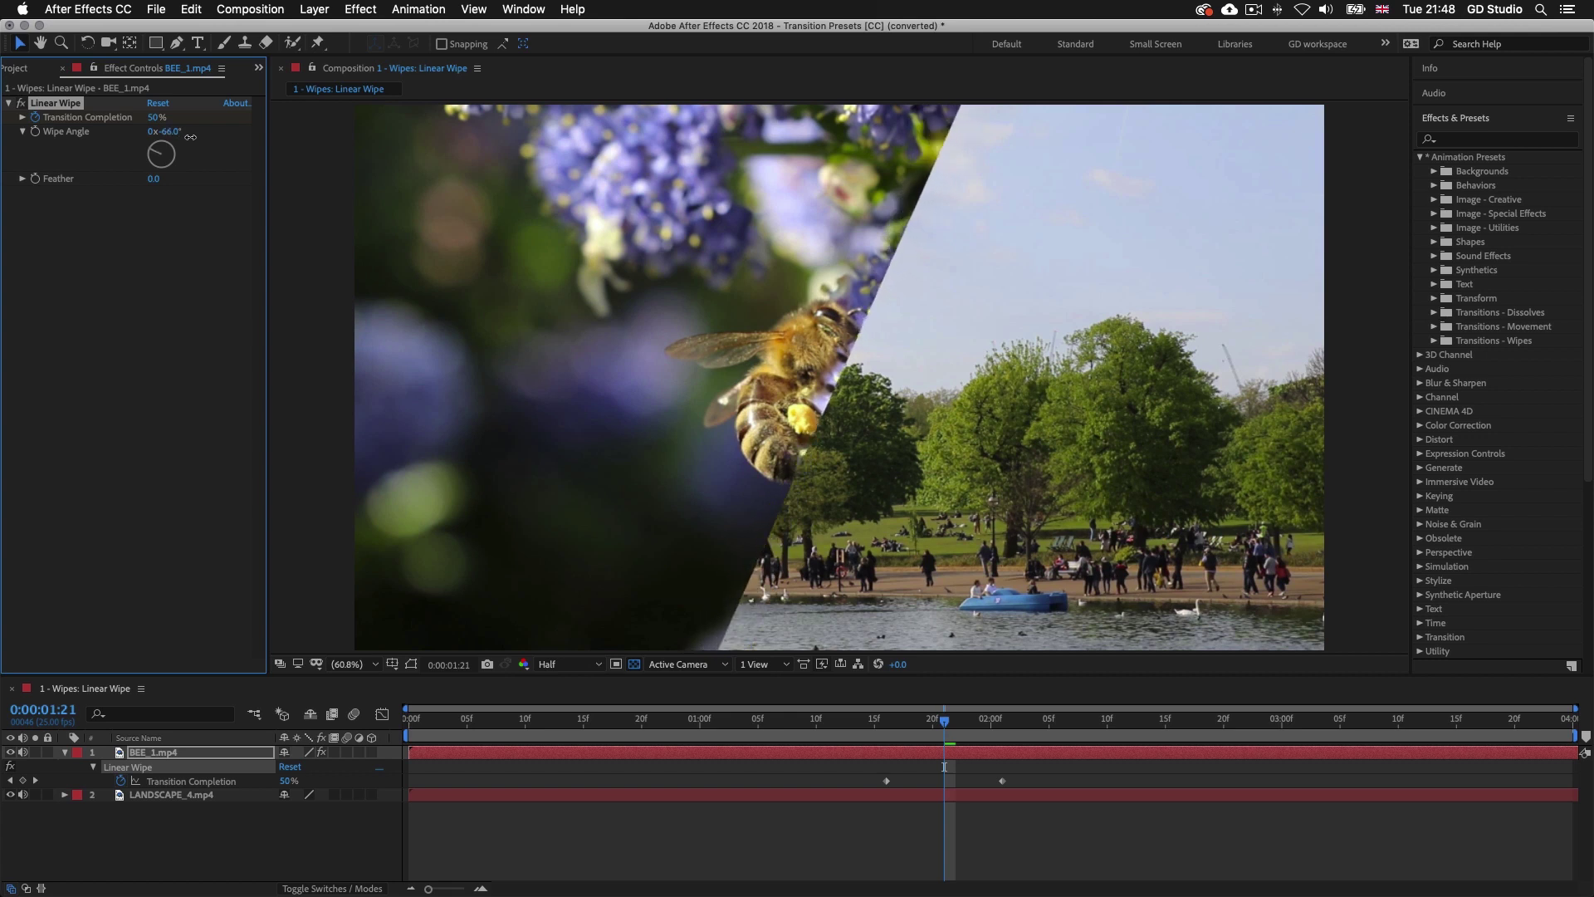
left_click(801, 722)
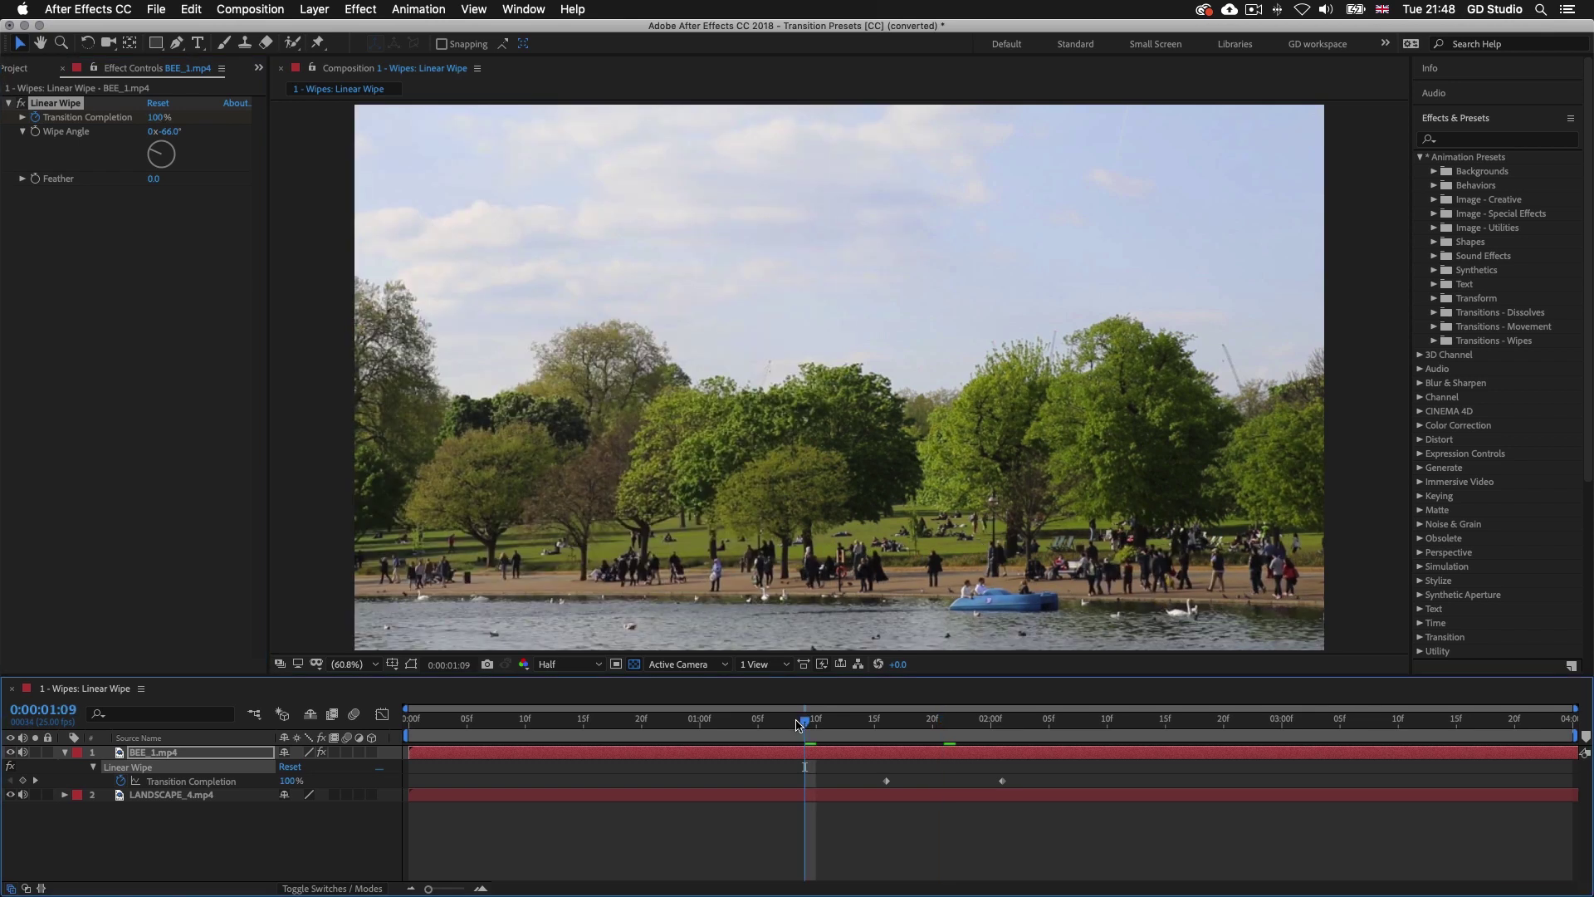
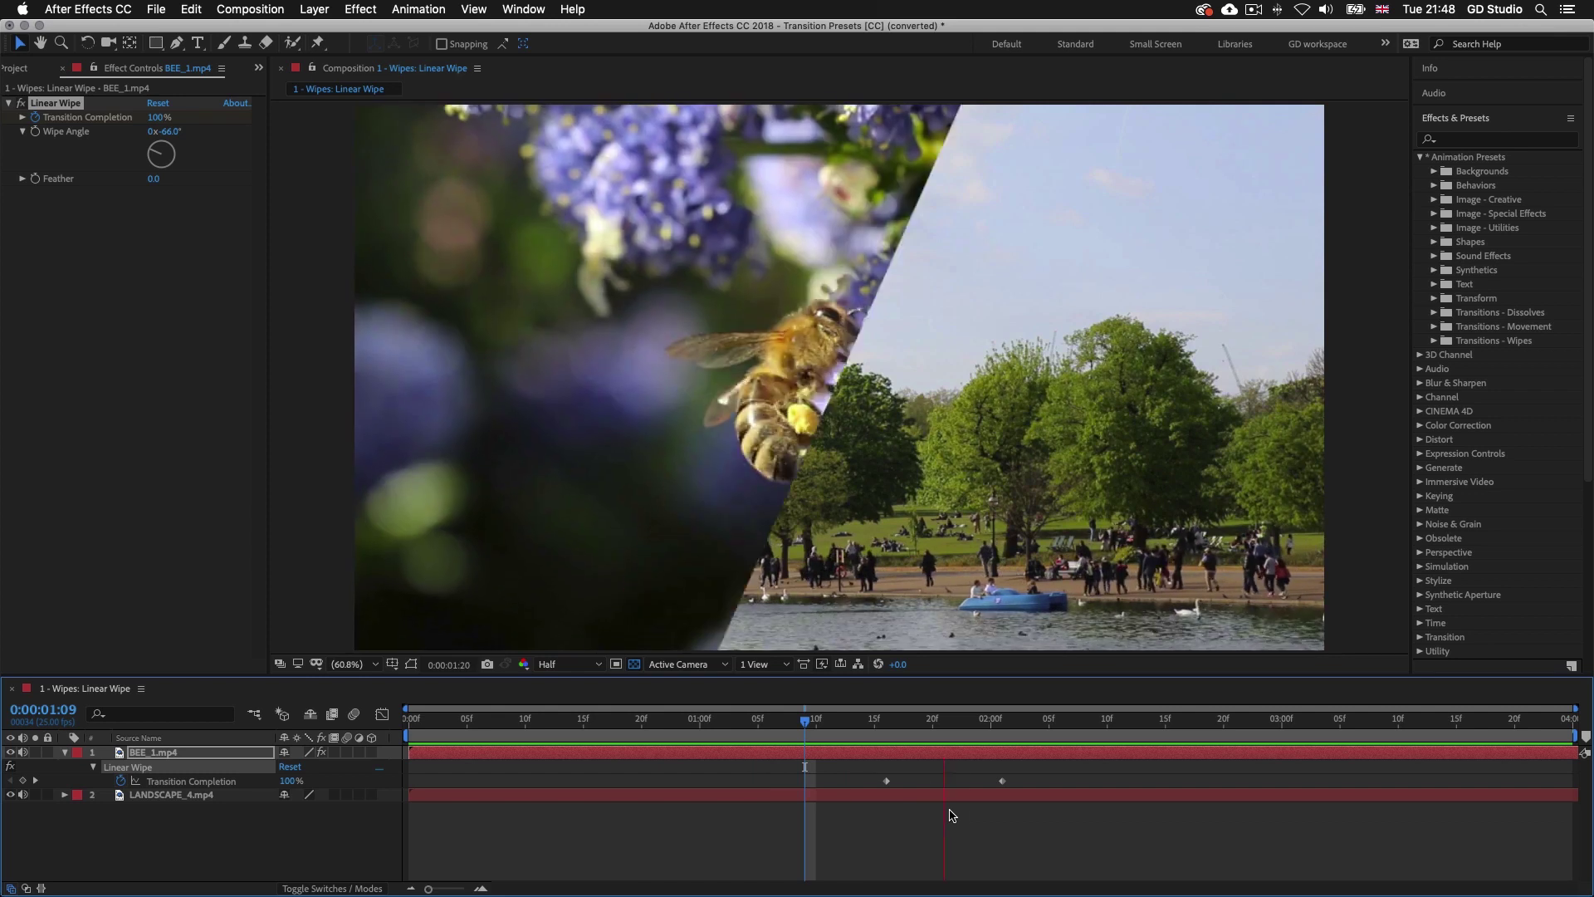
left_click(15, 70)
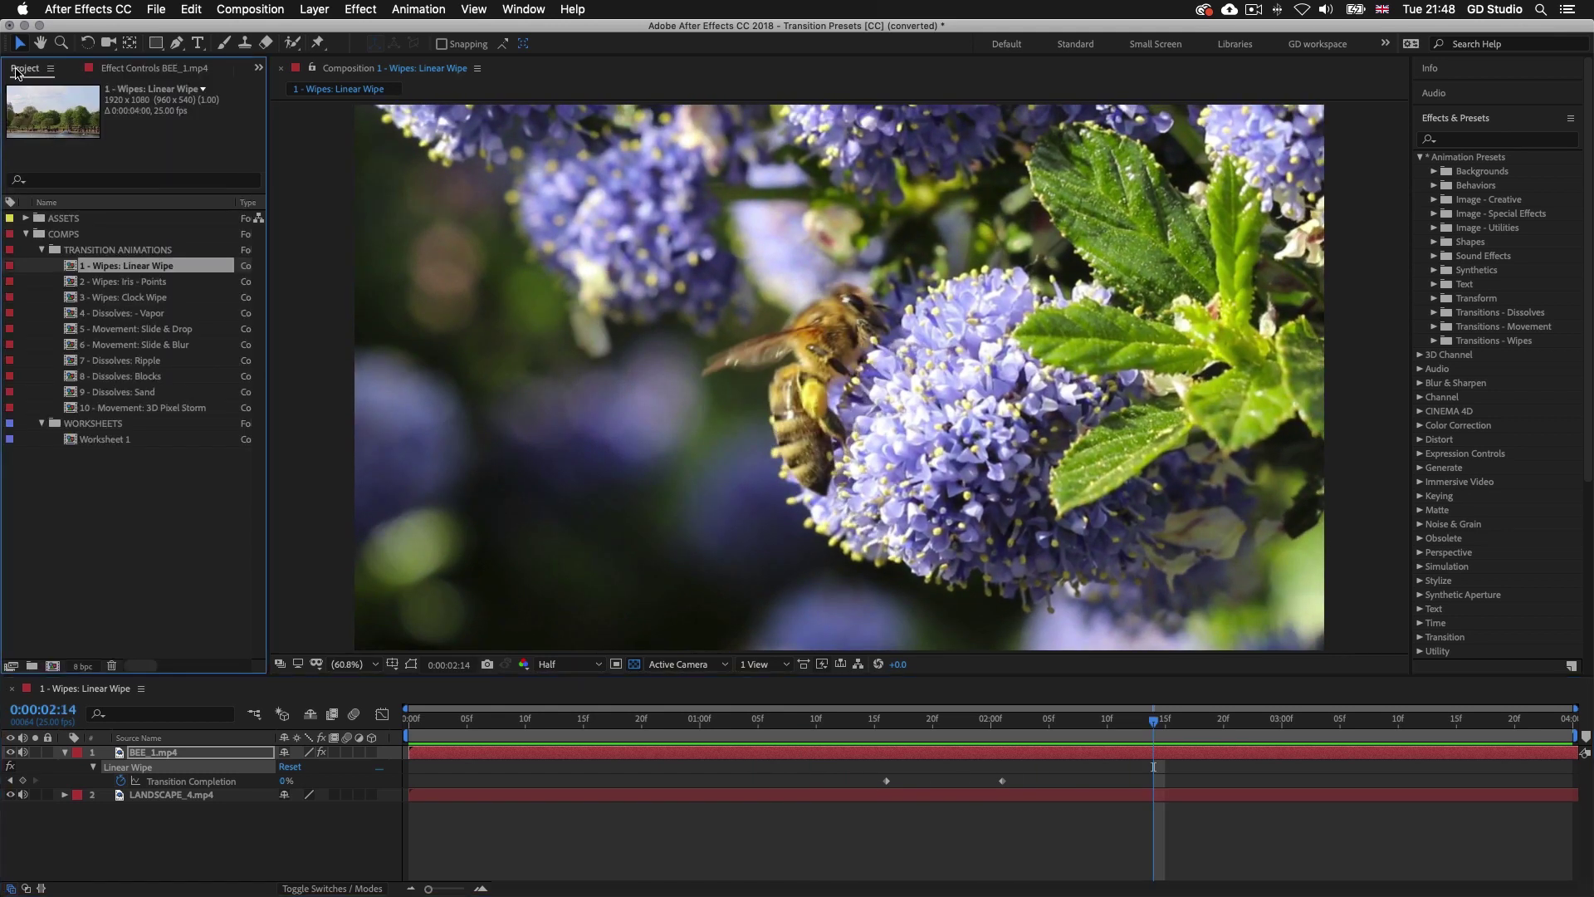
Open the 2 - Wipes: Iris - Points composition and play it back from 0:00:00:00 to review the transition
left_click(121, 287)
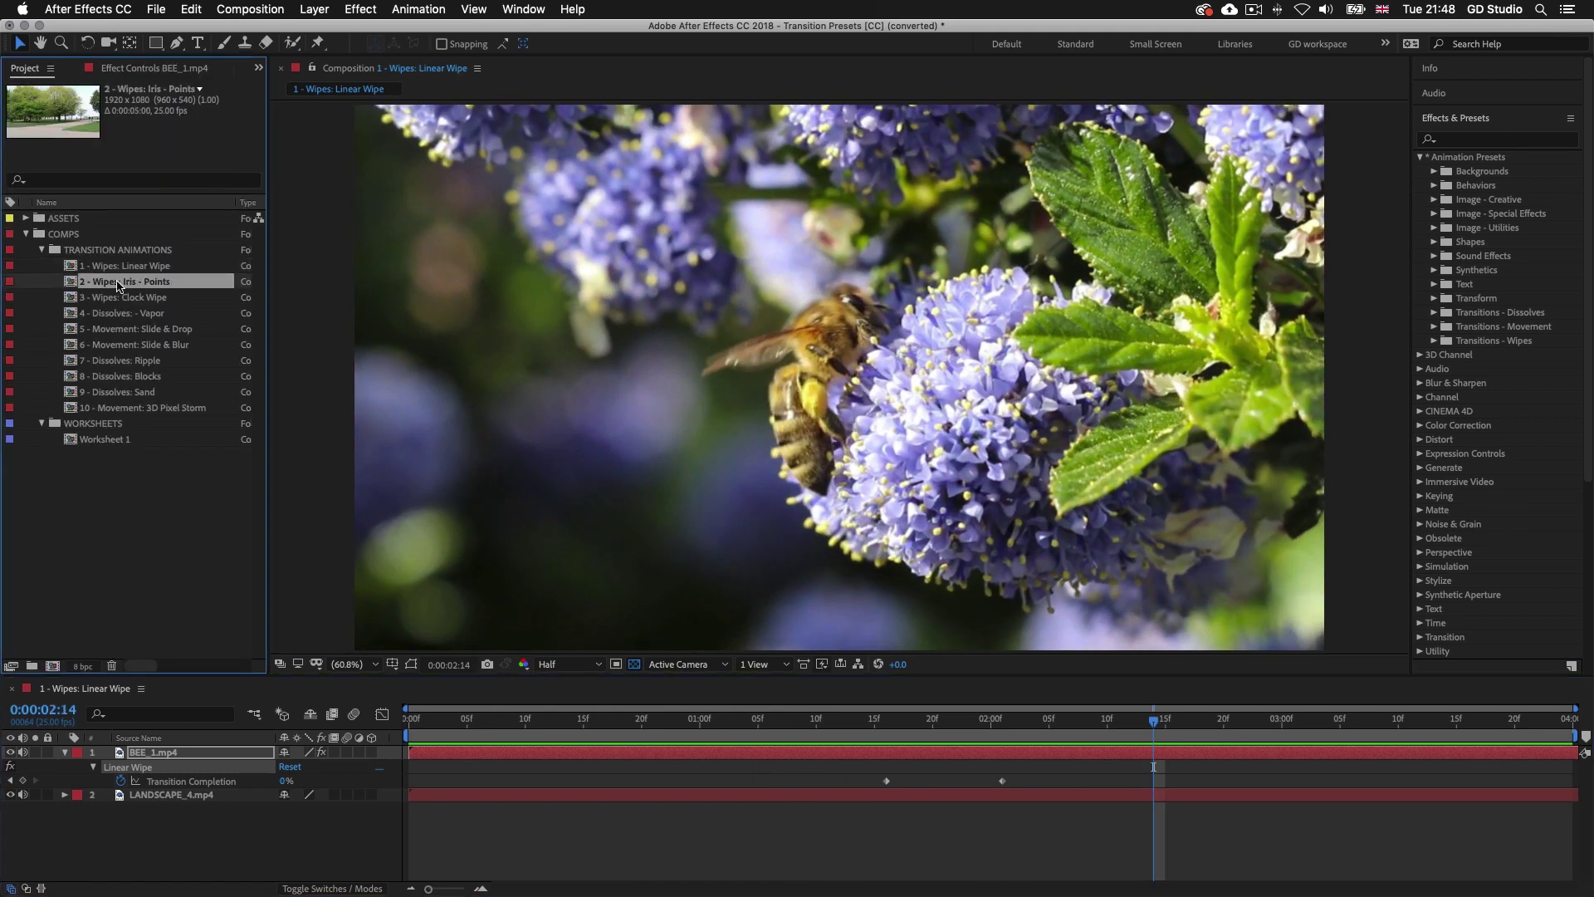
double_click(119, 285)
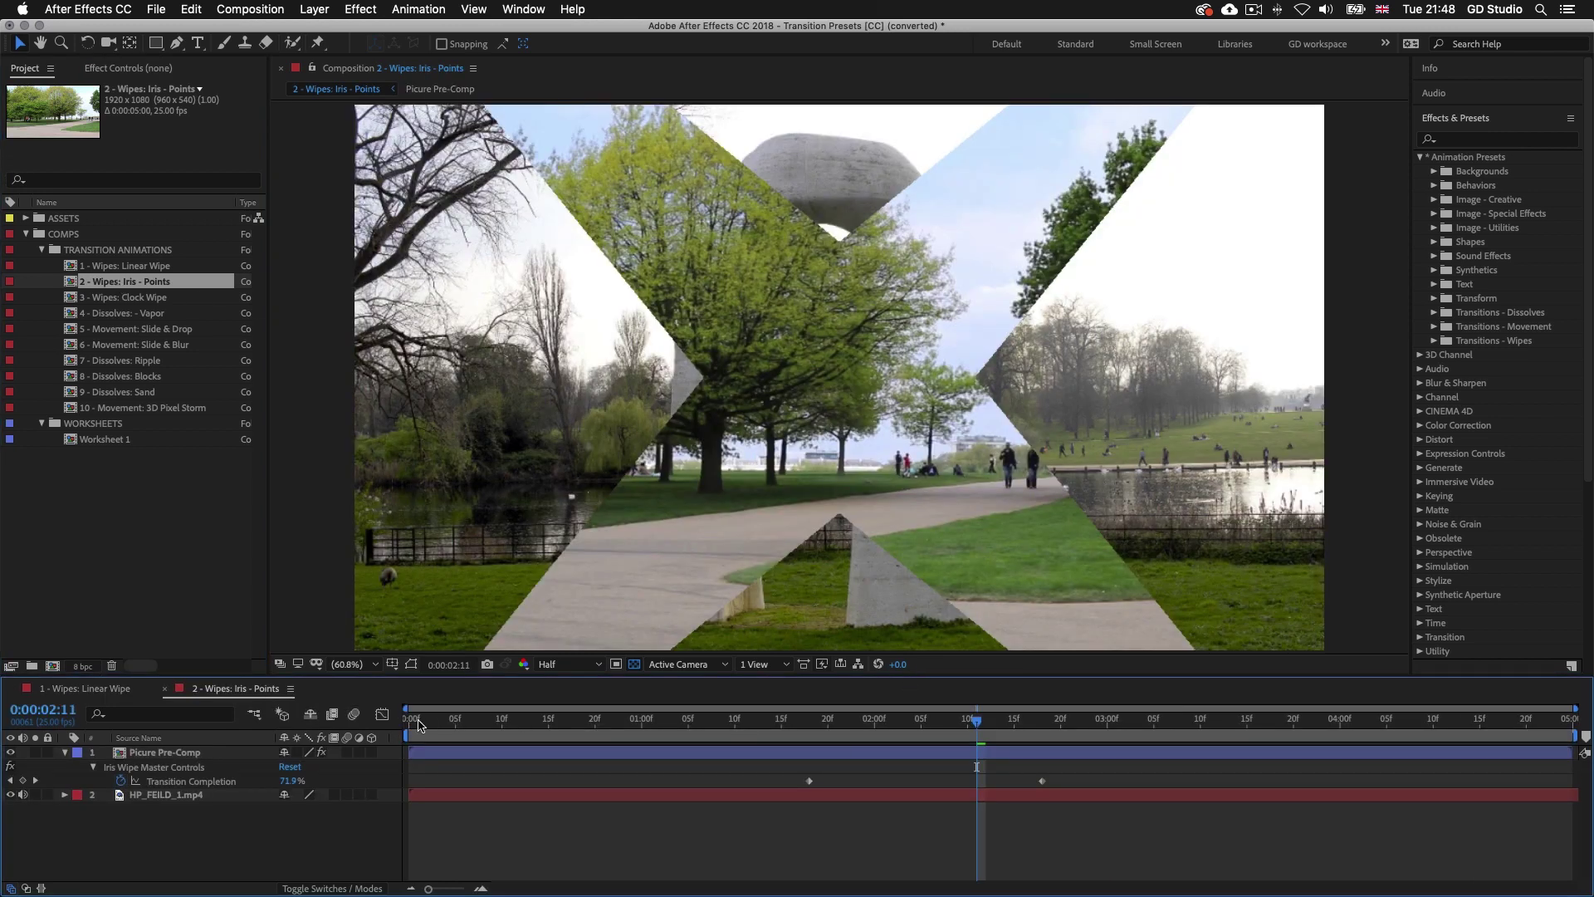
left_click(420, 722)
key("Home")
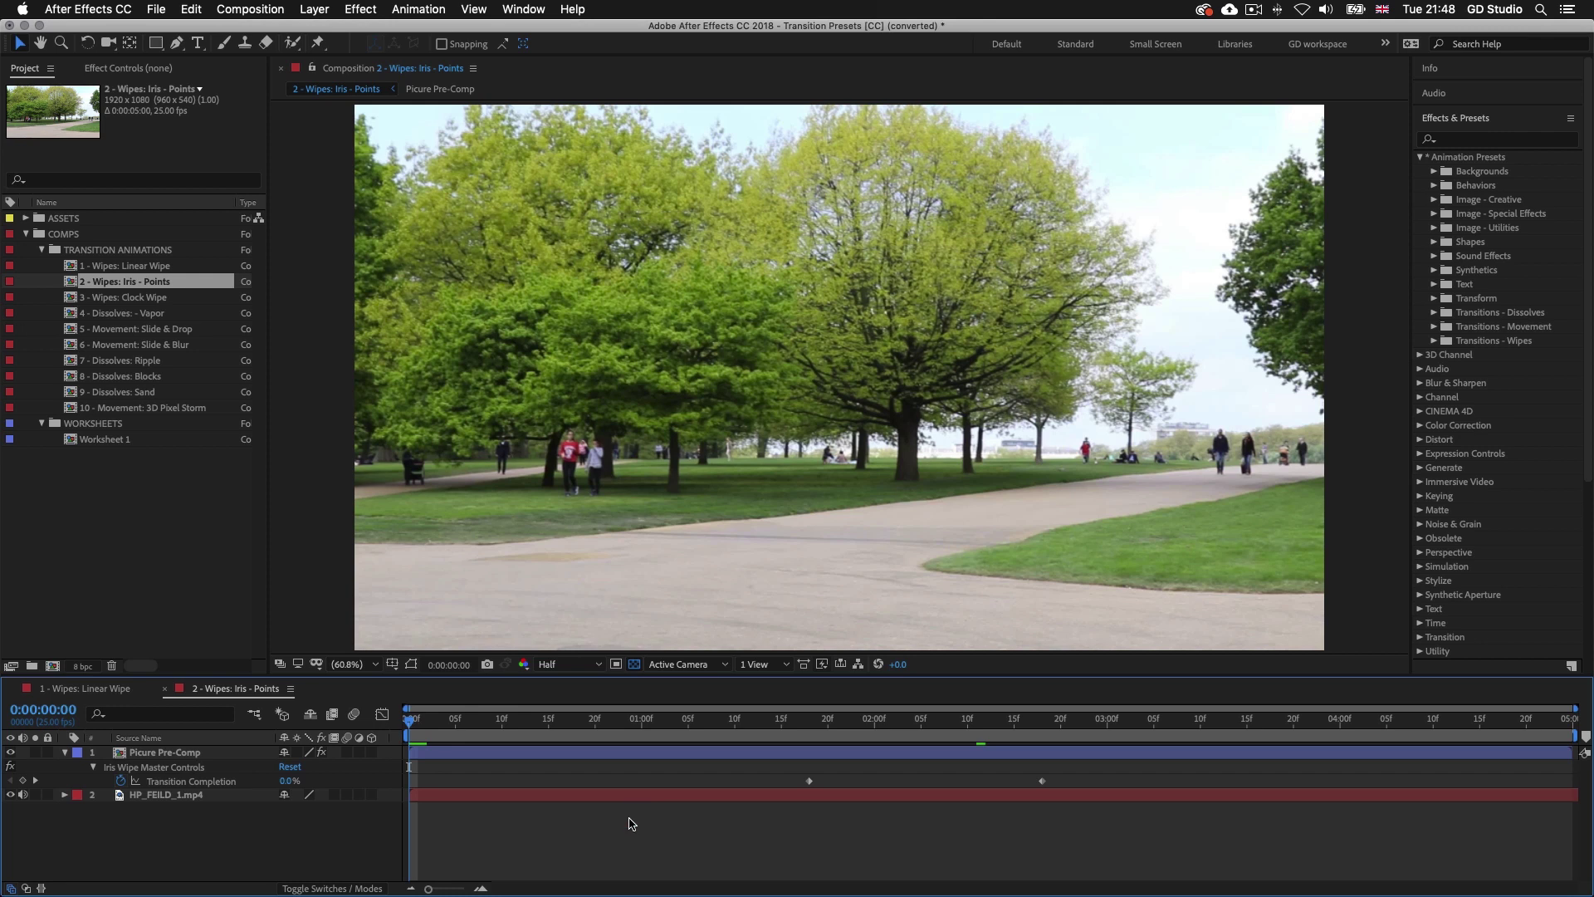
key("space")
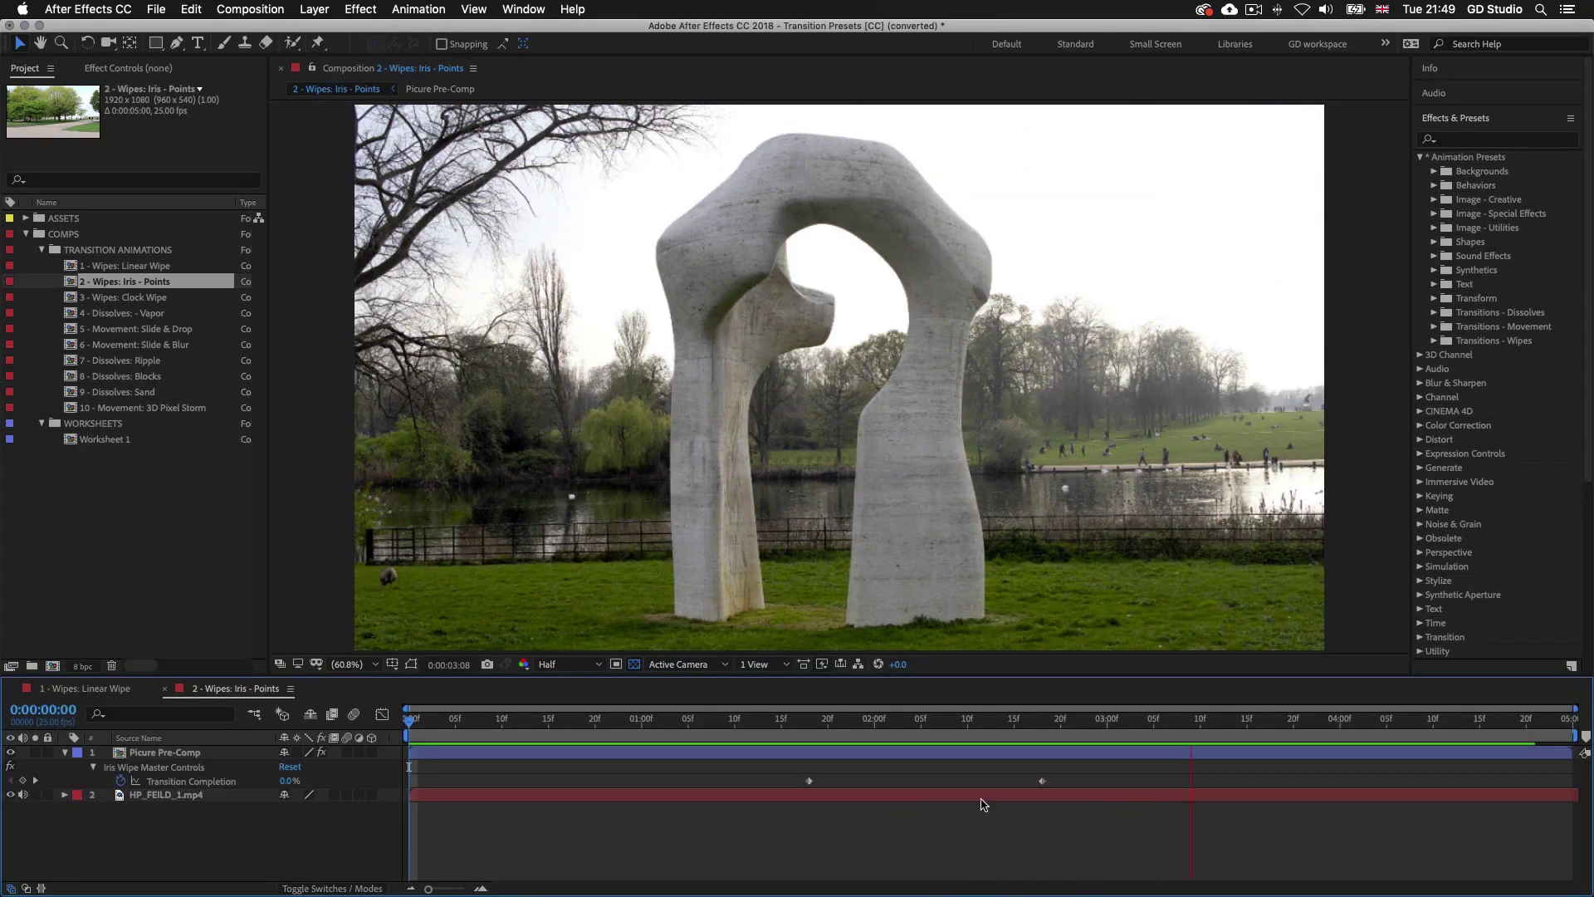
key("space")
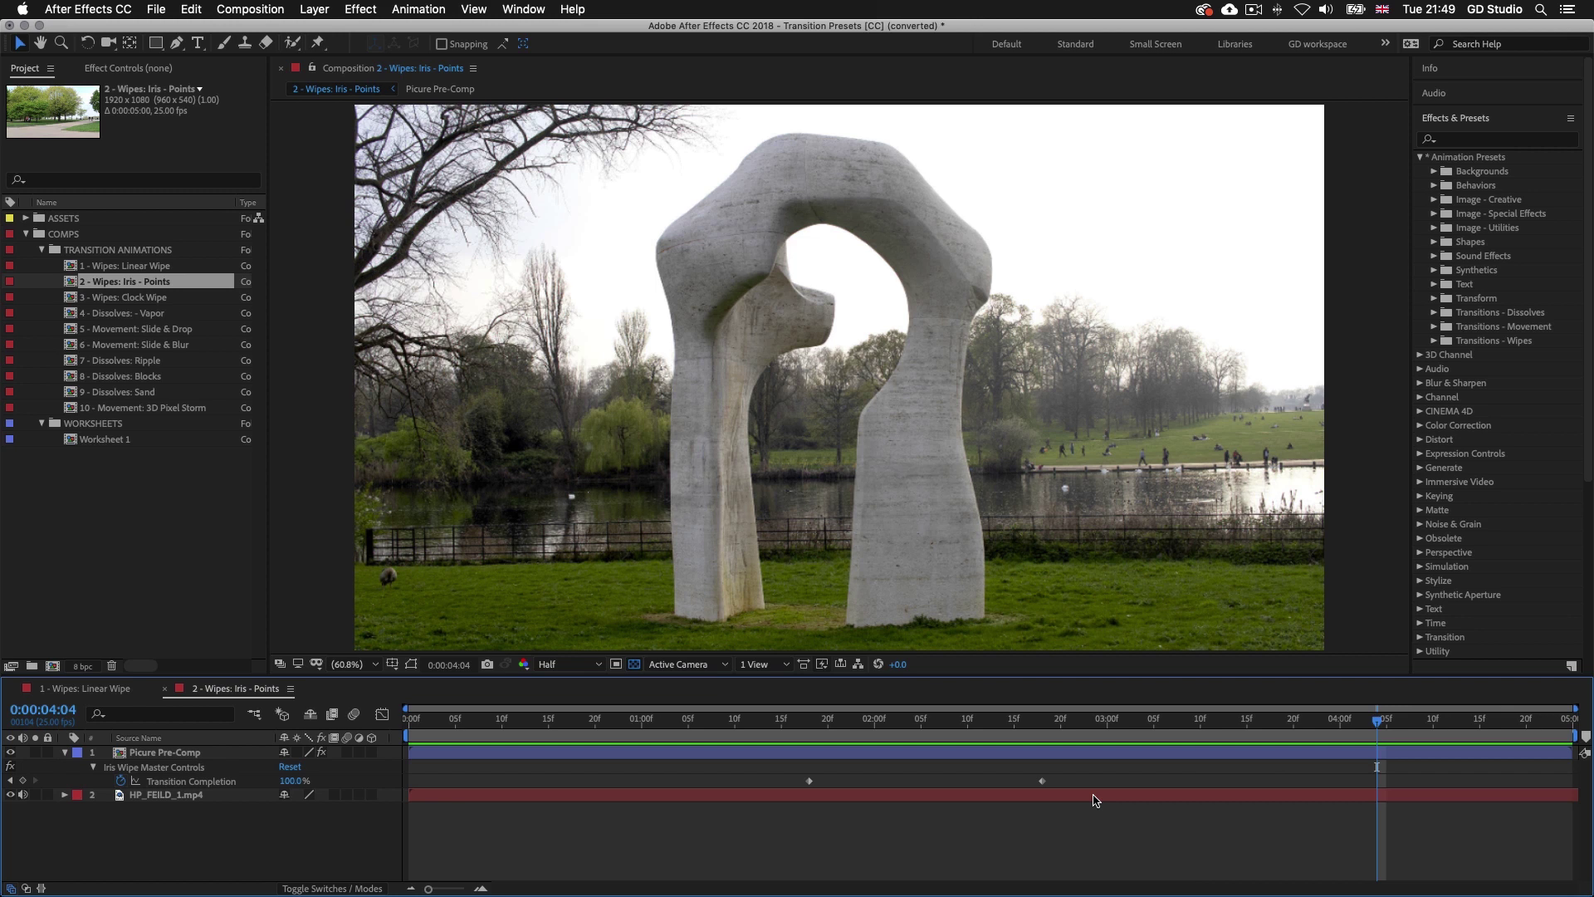
Scrub through the Iris - Points transition and inspect the contents of the Picure Pre-Comp layer, returning to the main composition
left_click(734, 721)
left_click(1143, 722)
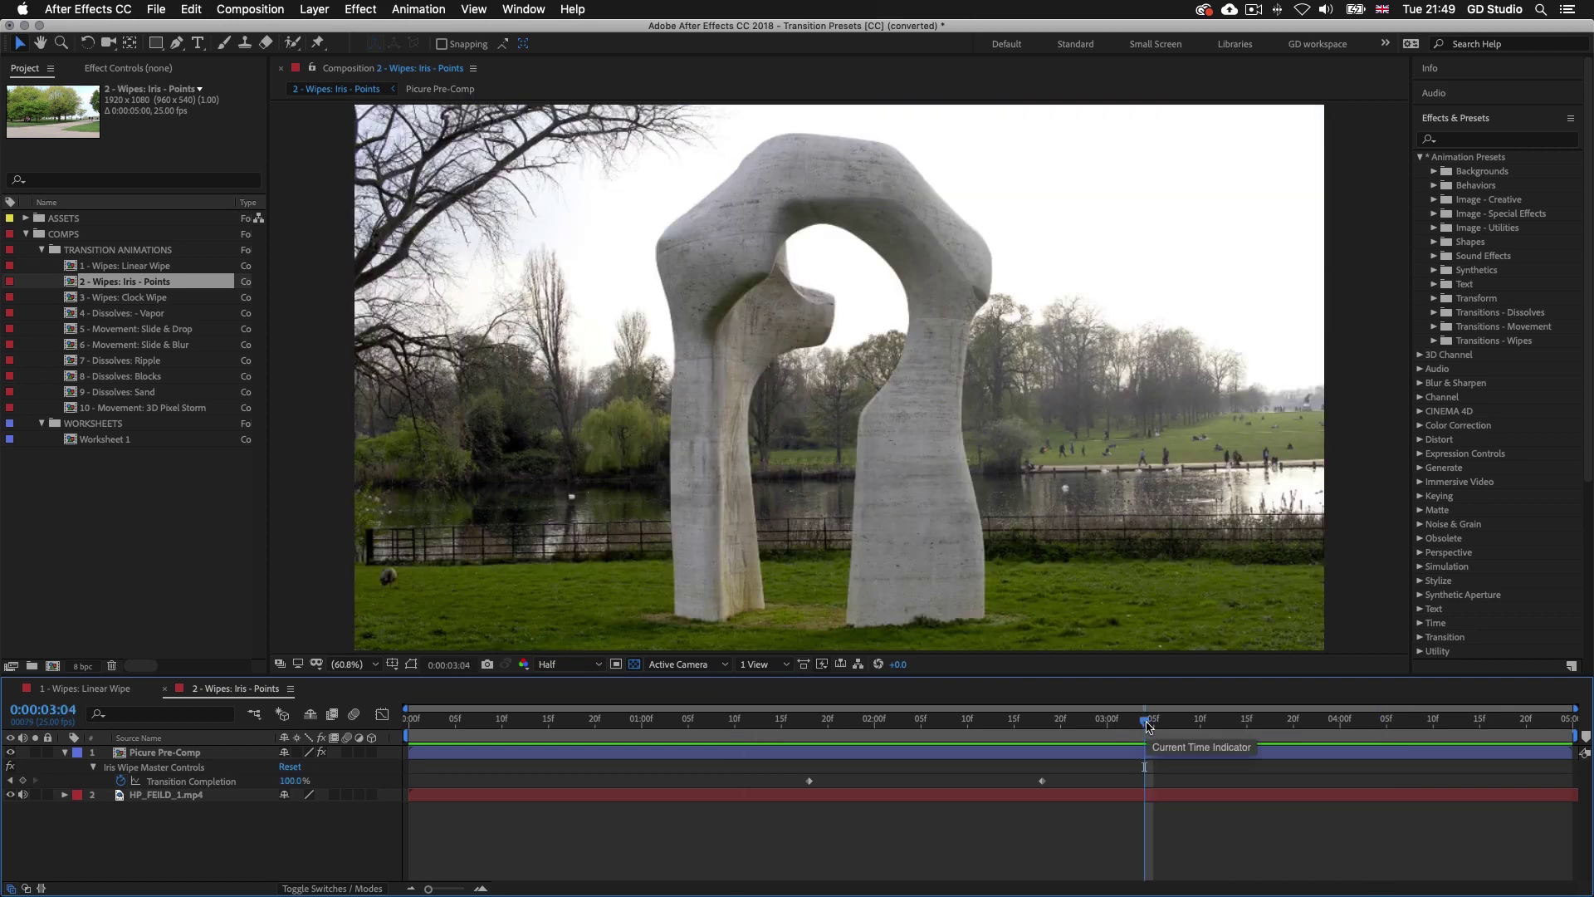
left_click_drag(761, 725, 1160, 728)
left_click(1112, 753)
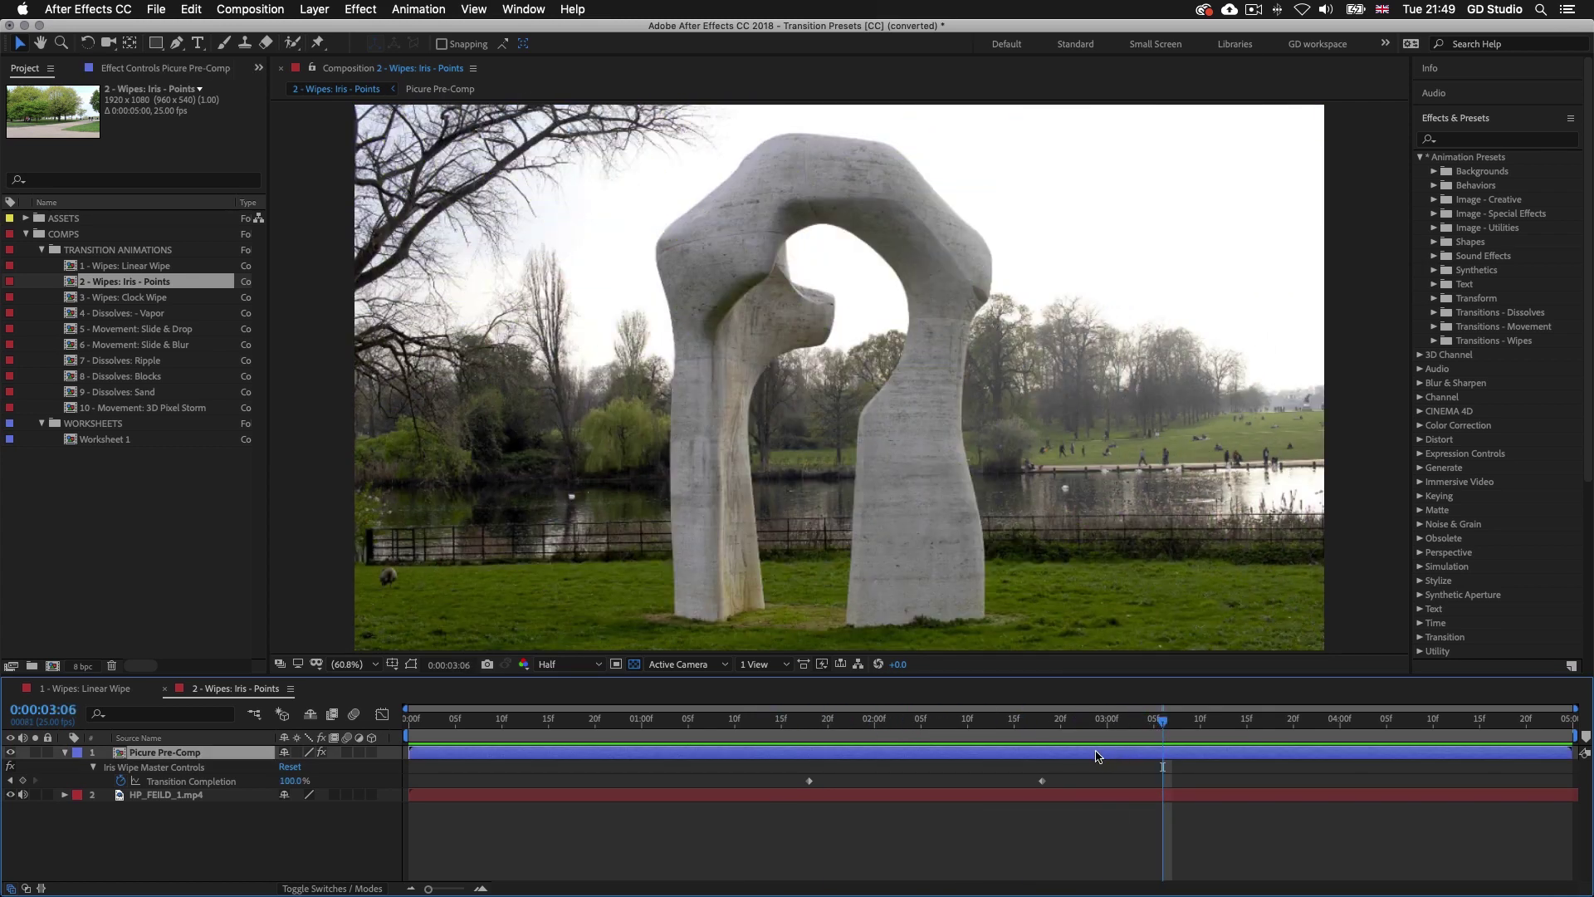
double_click(1096, 755)
left_click(1003, 755)
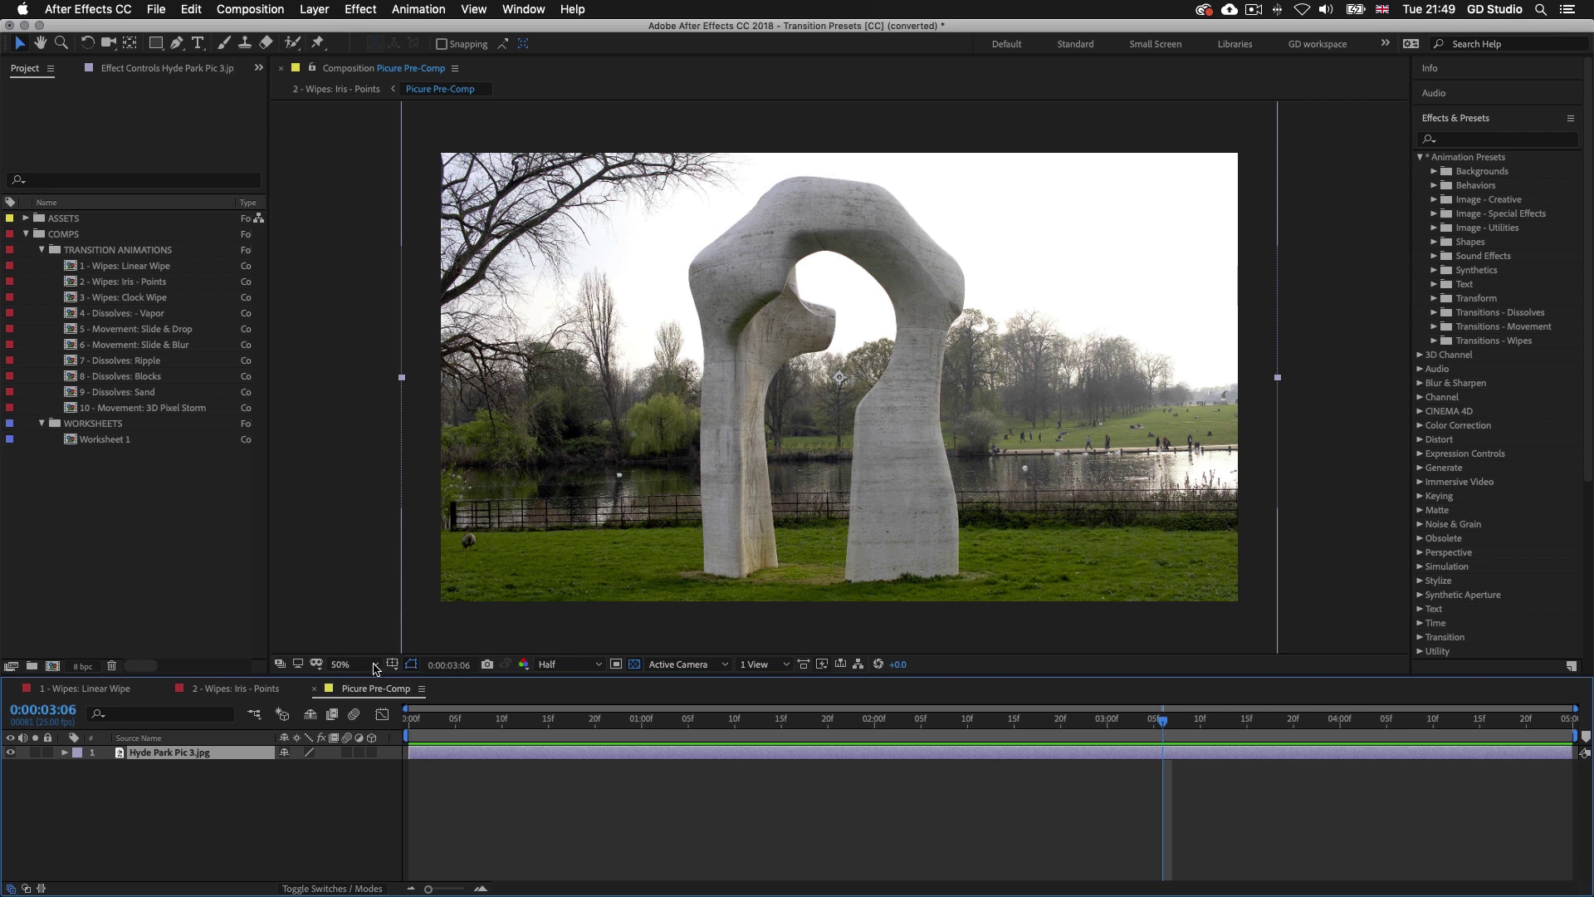
left_click(239, 689)
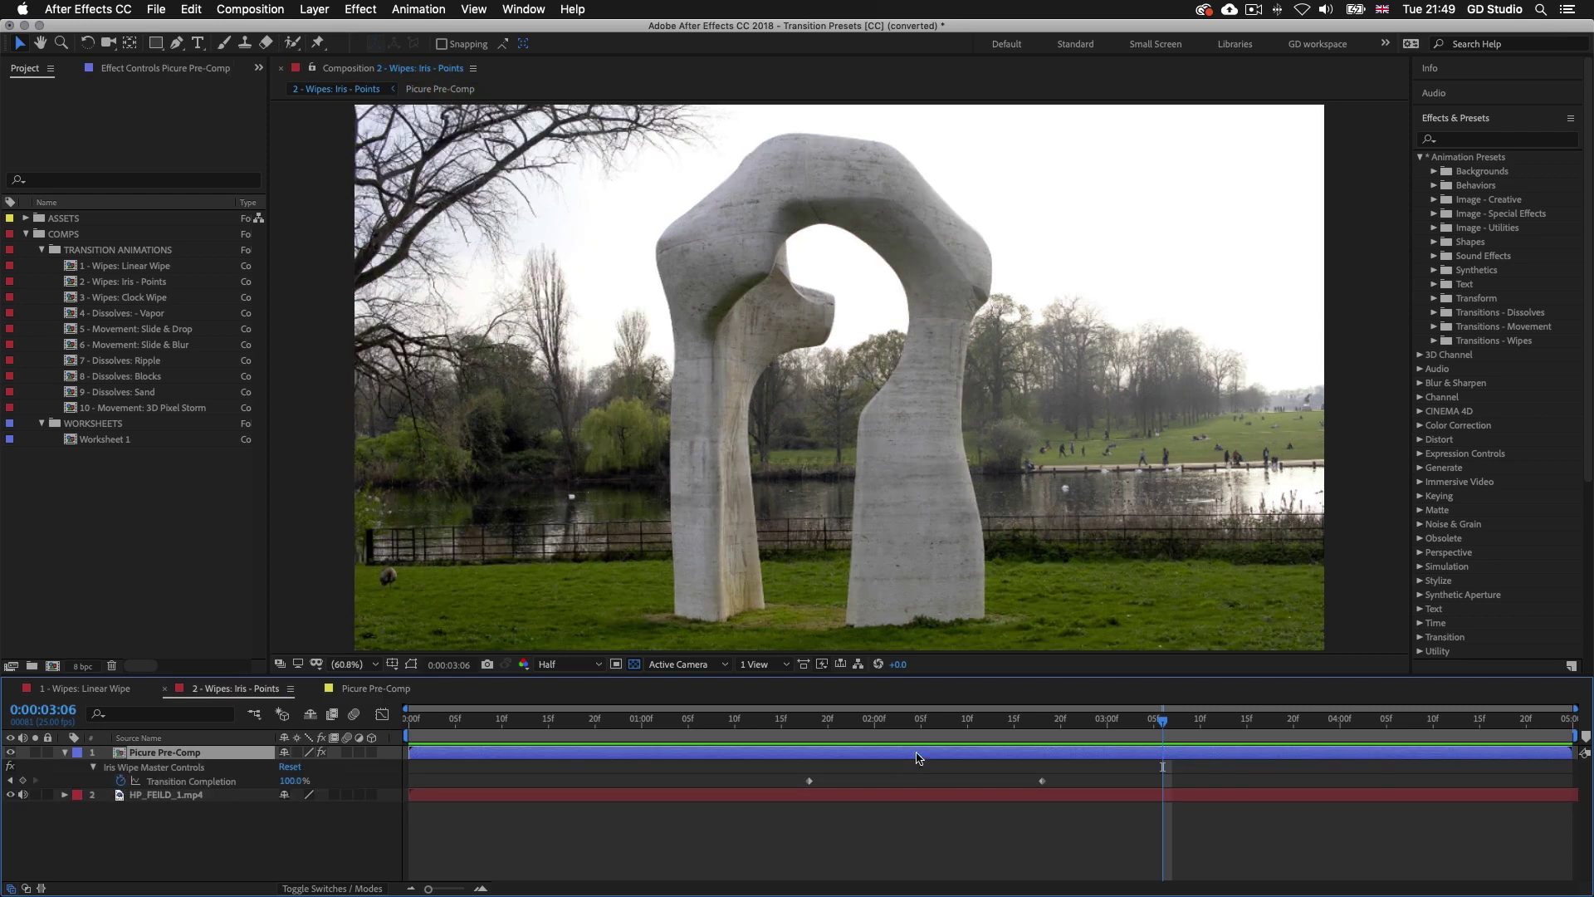
left_click_drag(765, 721, 1099, 729)
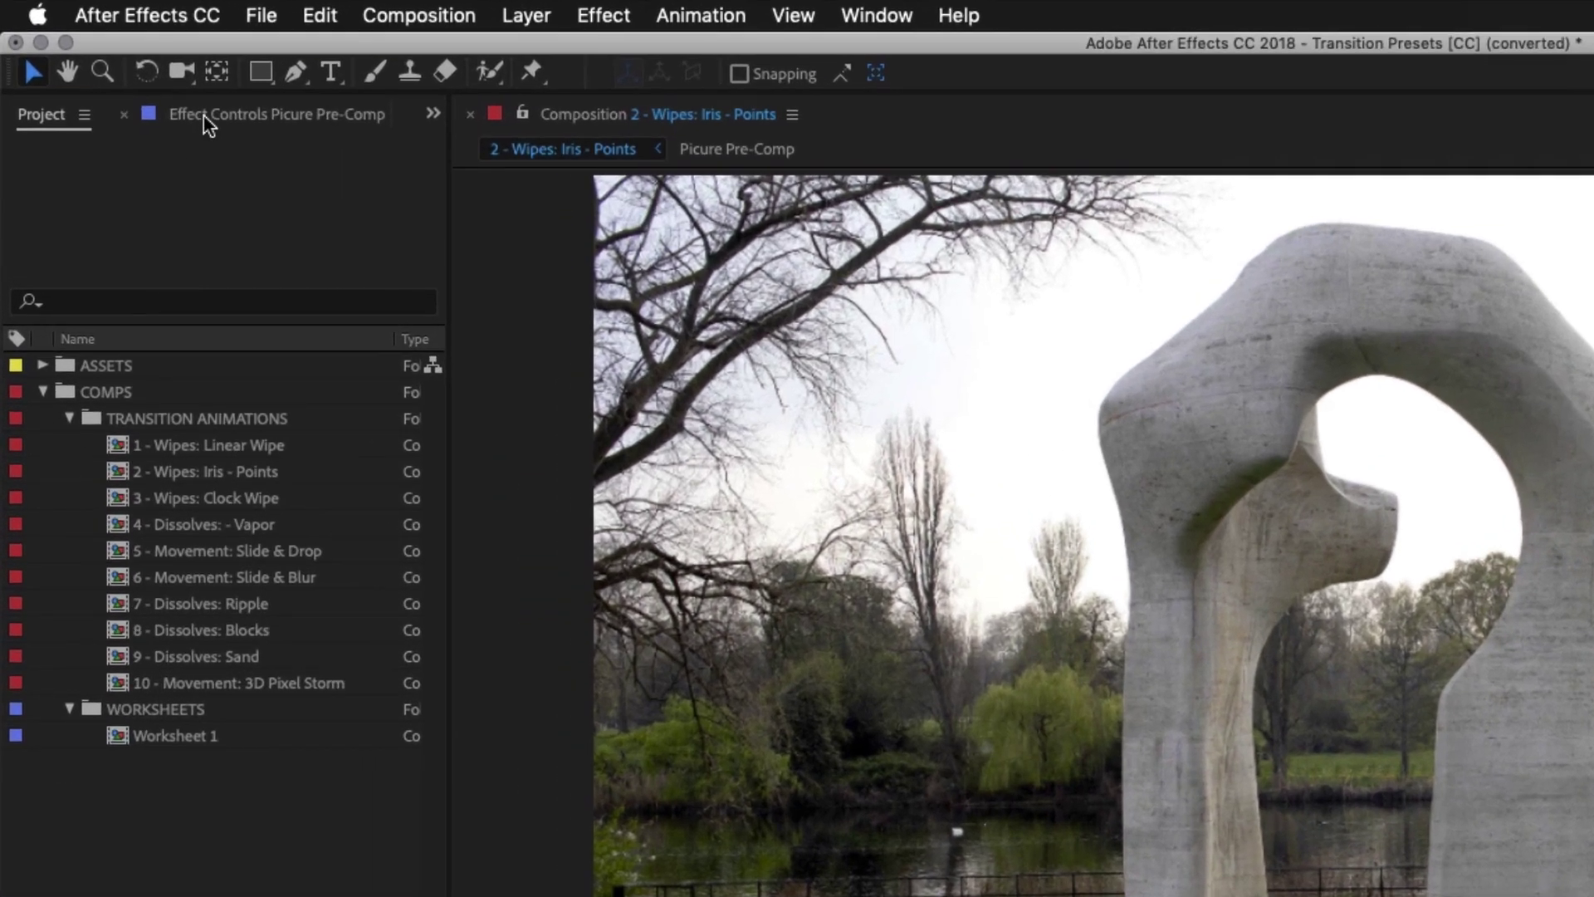
Enable Invert Alpha in the Iris Wipe Master Controls on Picure Pre-Comp and preview the transition from 0:00:01:07
left_click(121, 69)
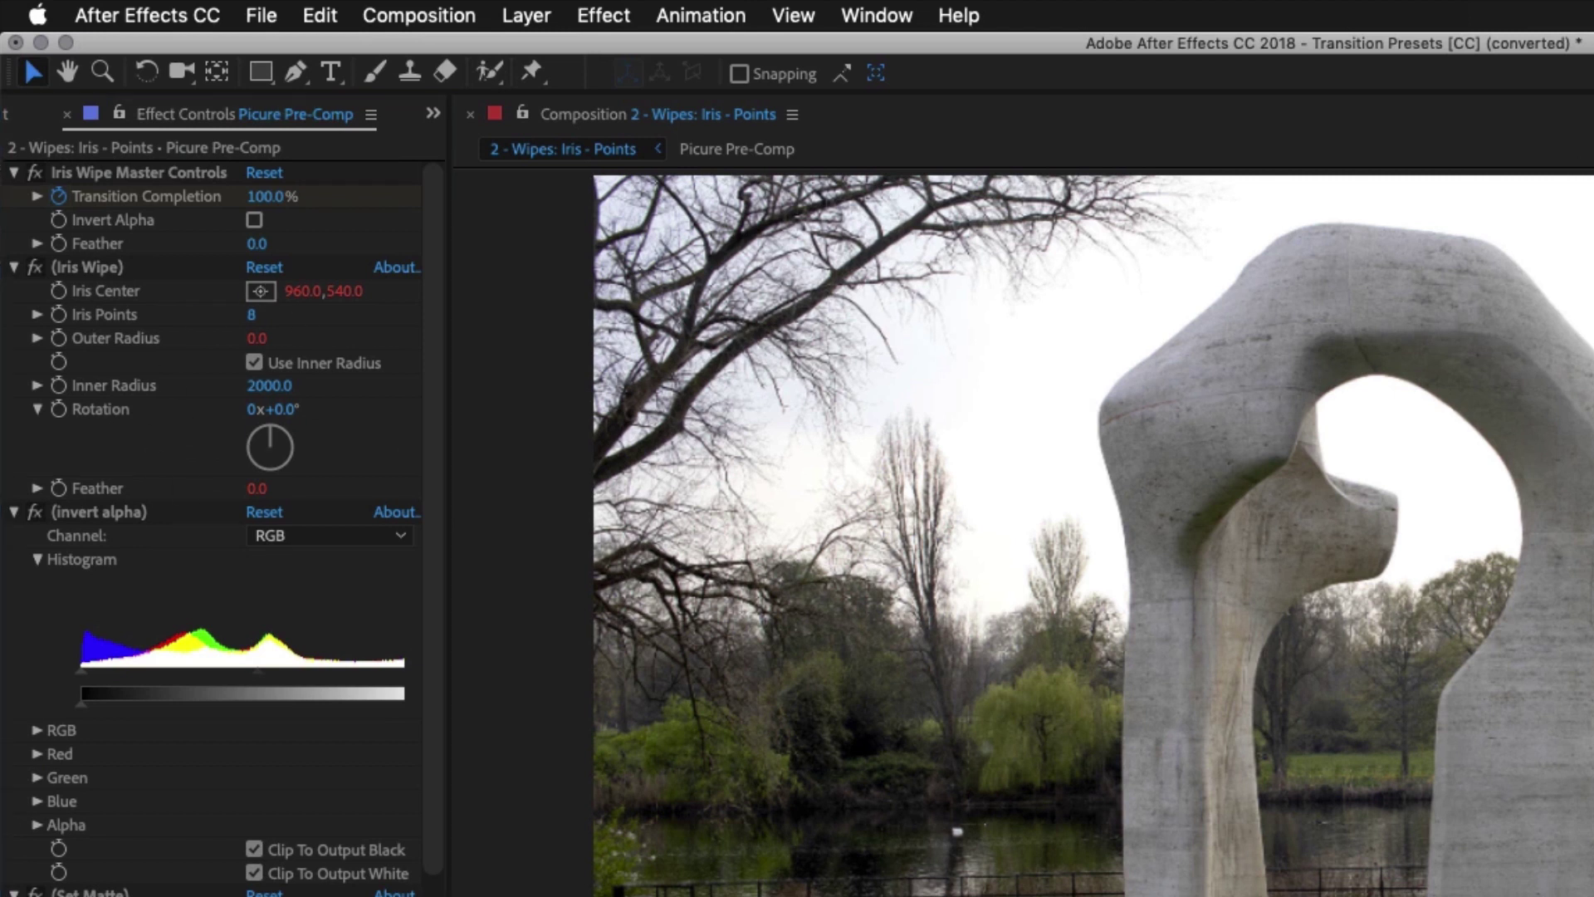
left_click(254, 220)
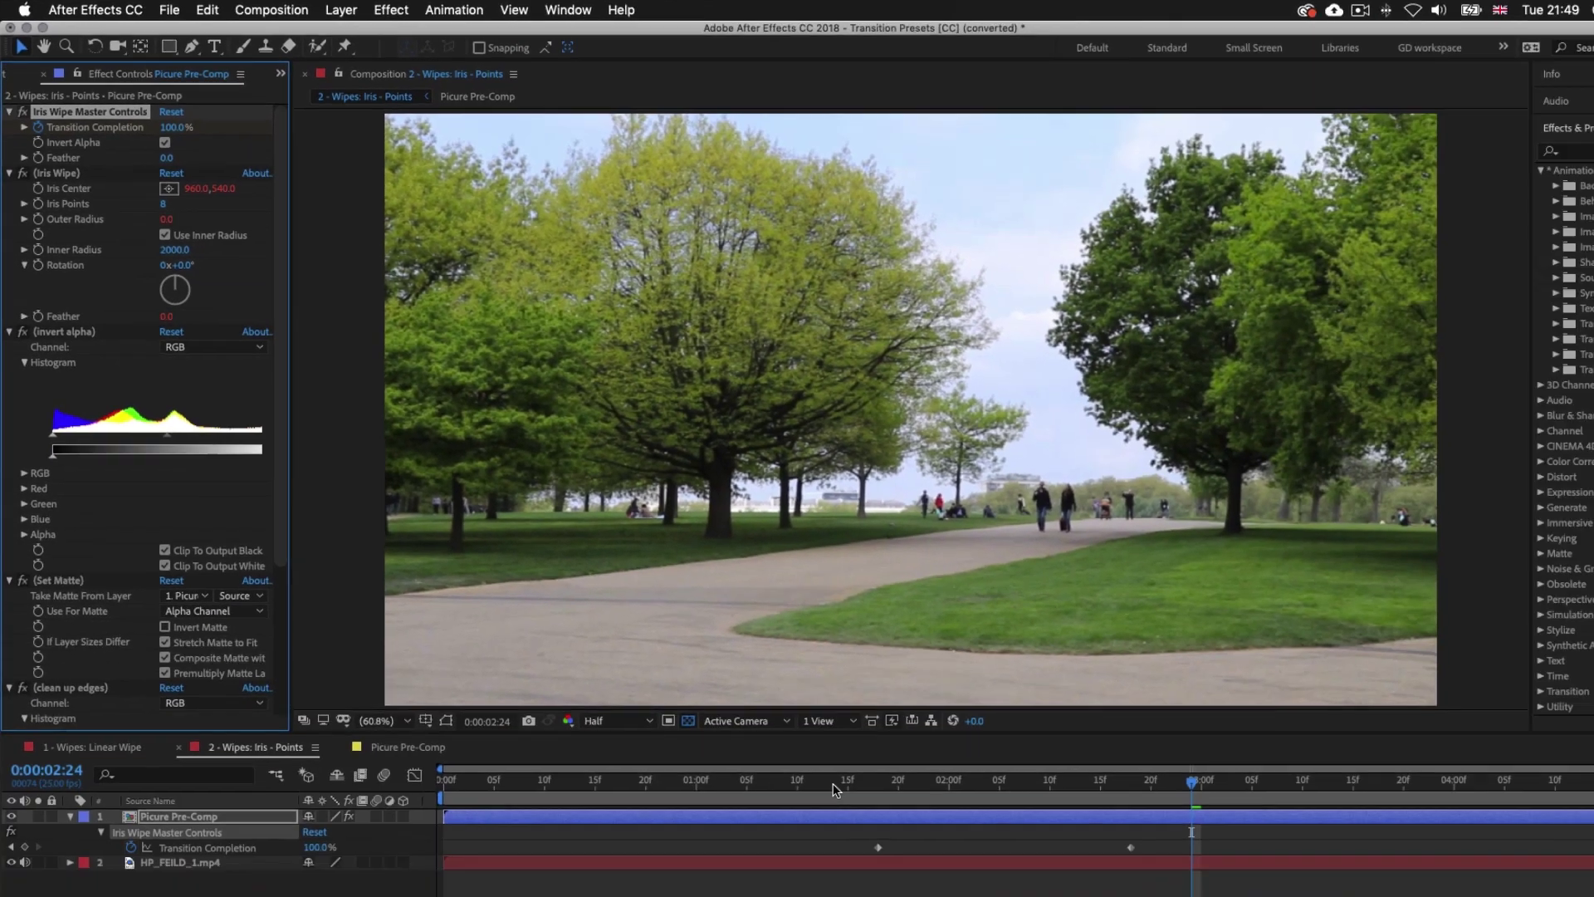
left_click(744, 720)
mouse_move(744, 728)
left_mouse_down()
mouse_move(1164, 738)
mouse_move(706, 724)
left_mouse_up()
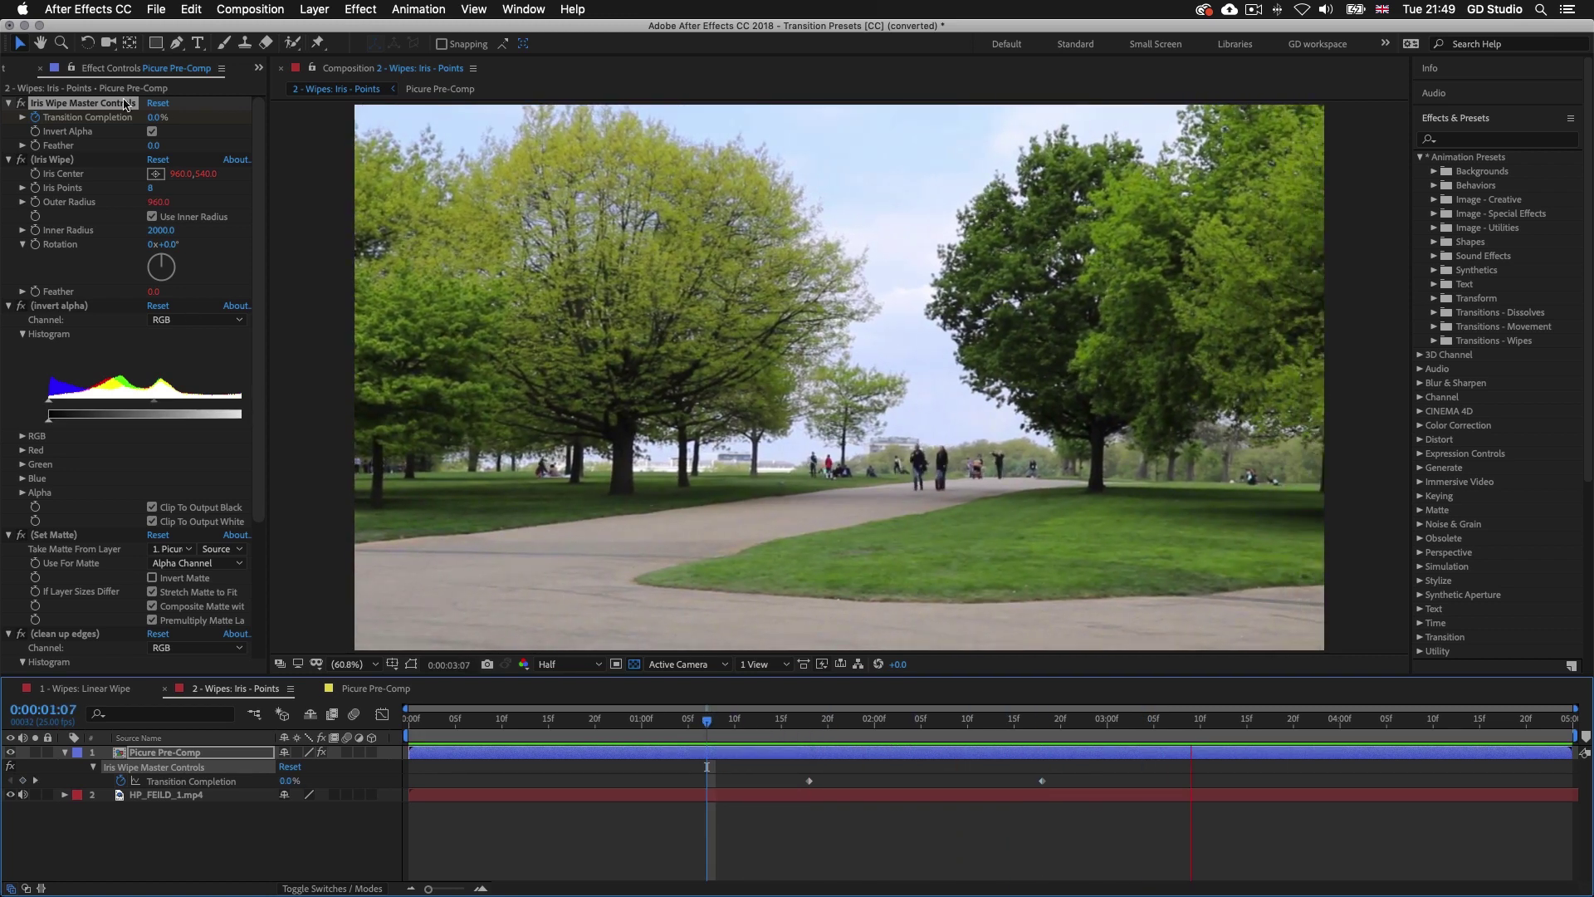
key("space")
Open the 3 - Wipes: Clock Wipe composition and play back its radial wipe from 0:00:00:00
left_click(5, 71)
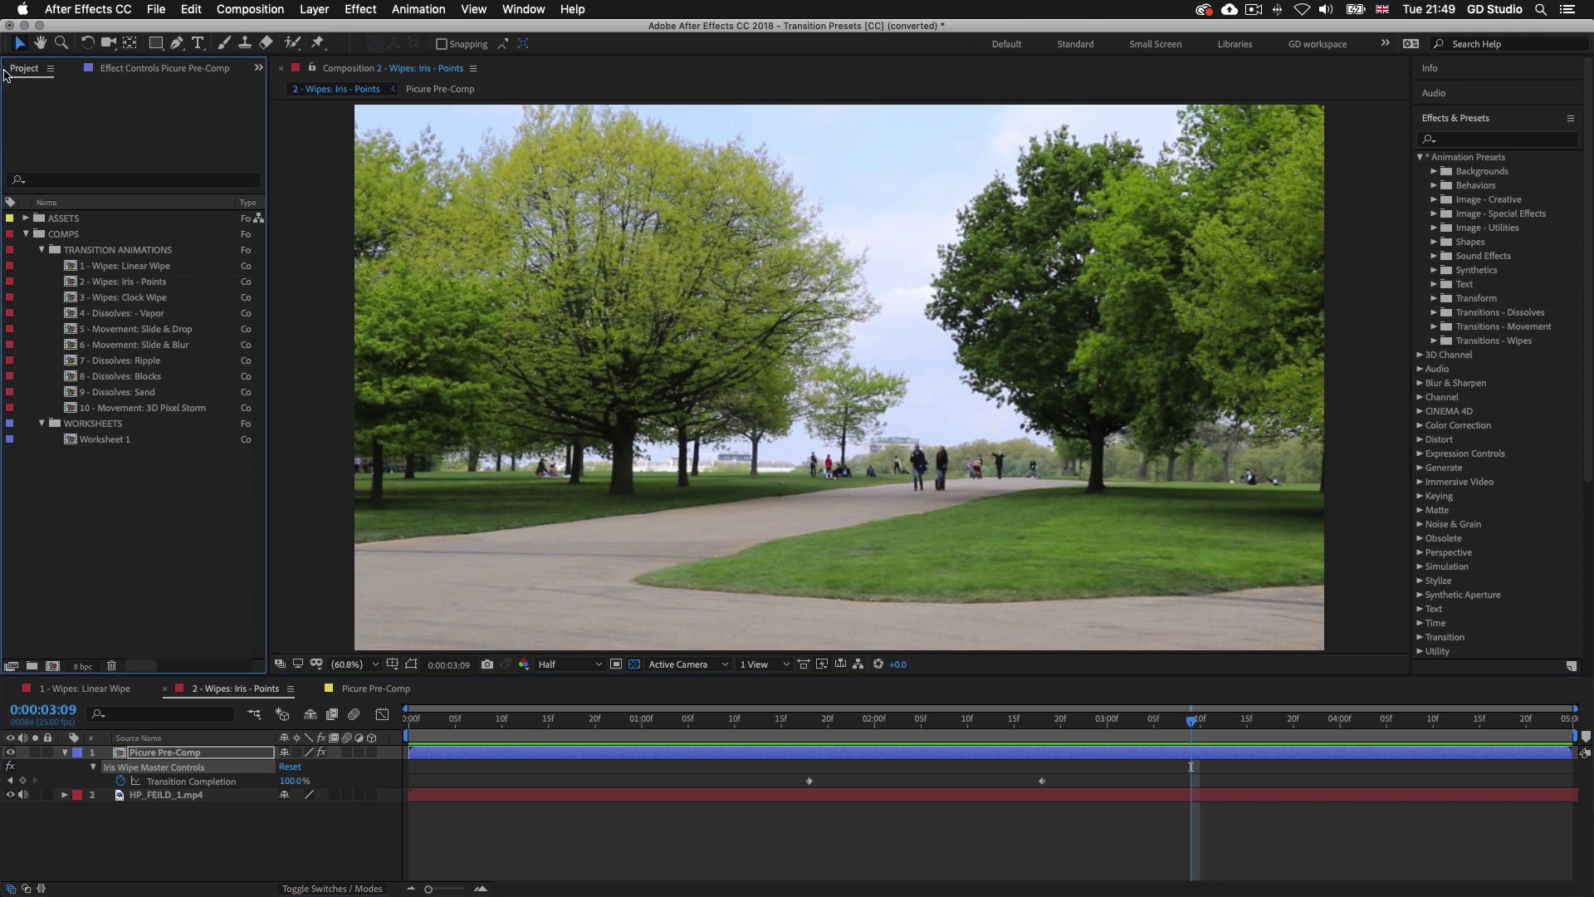
left_click(125, 301)
double_click(125, 301)
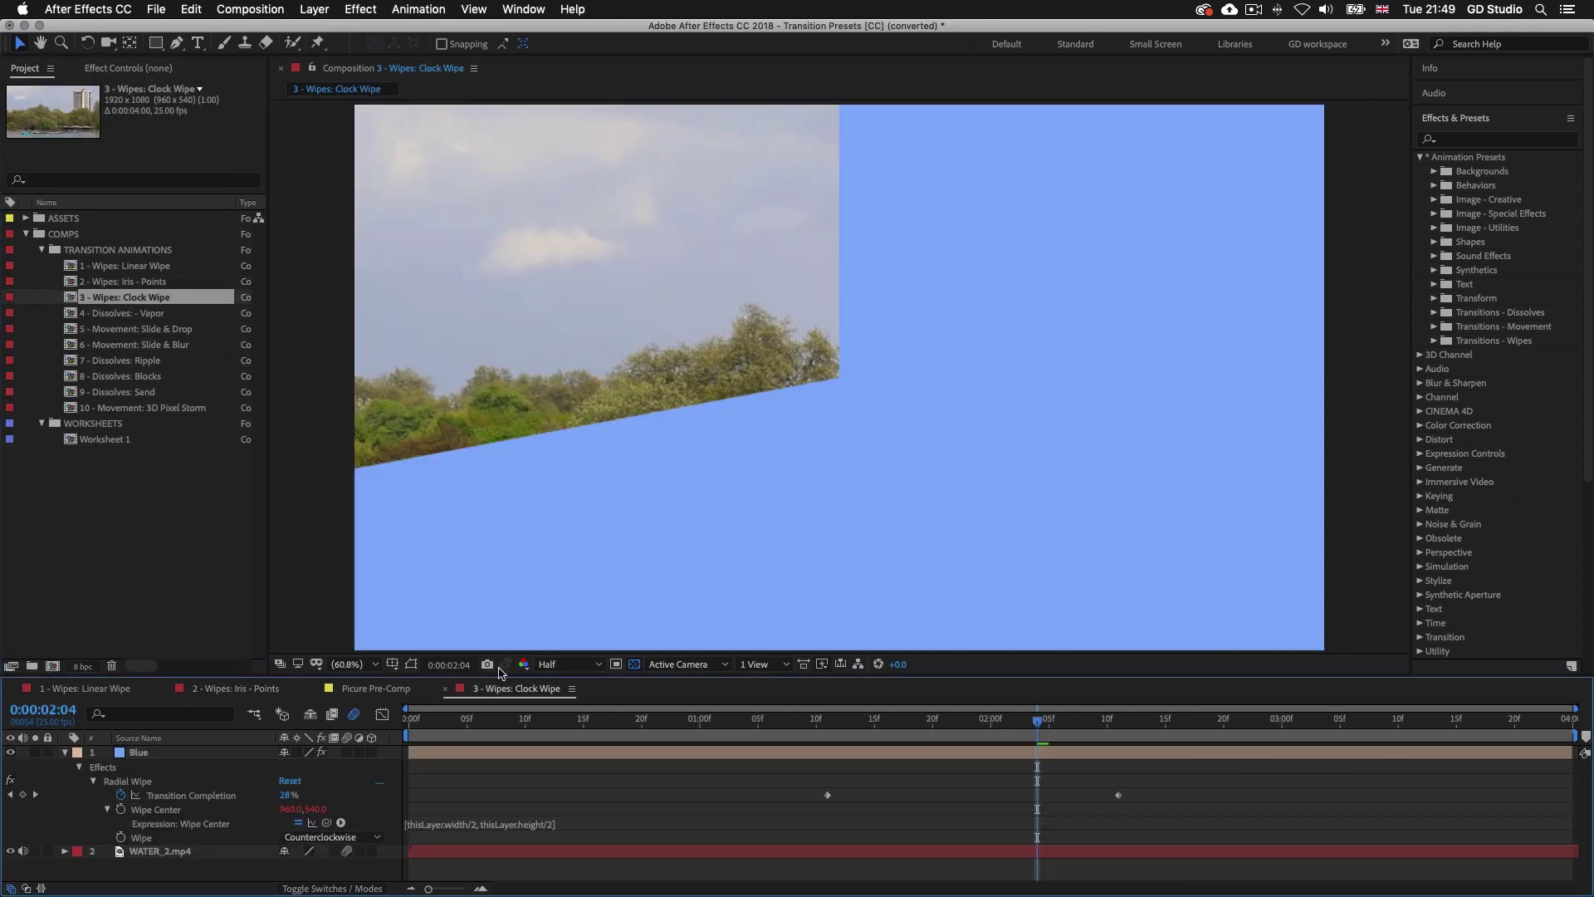
left_click(412, 721)
key("space")
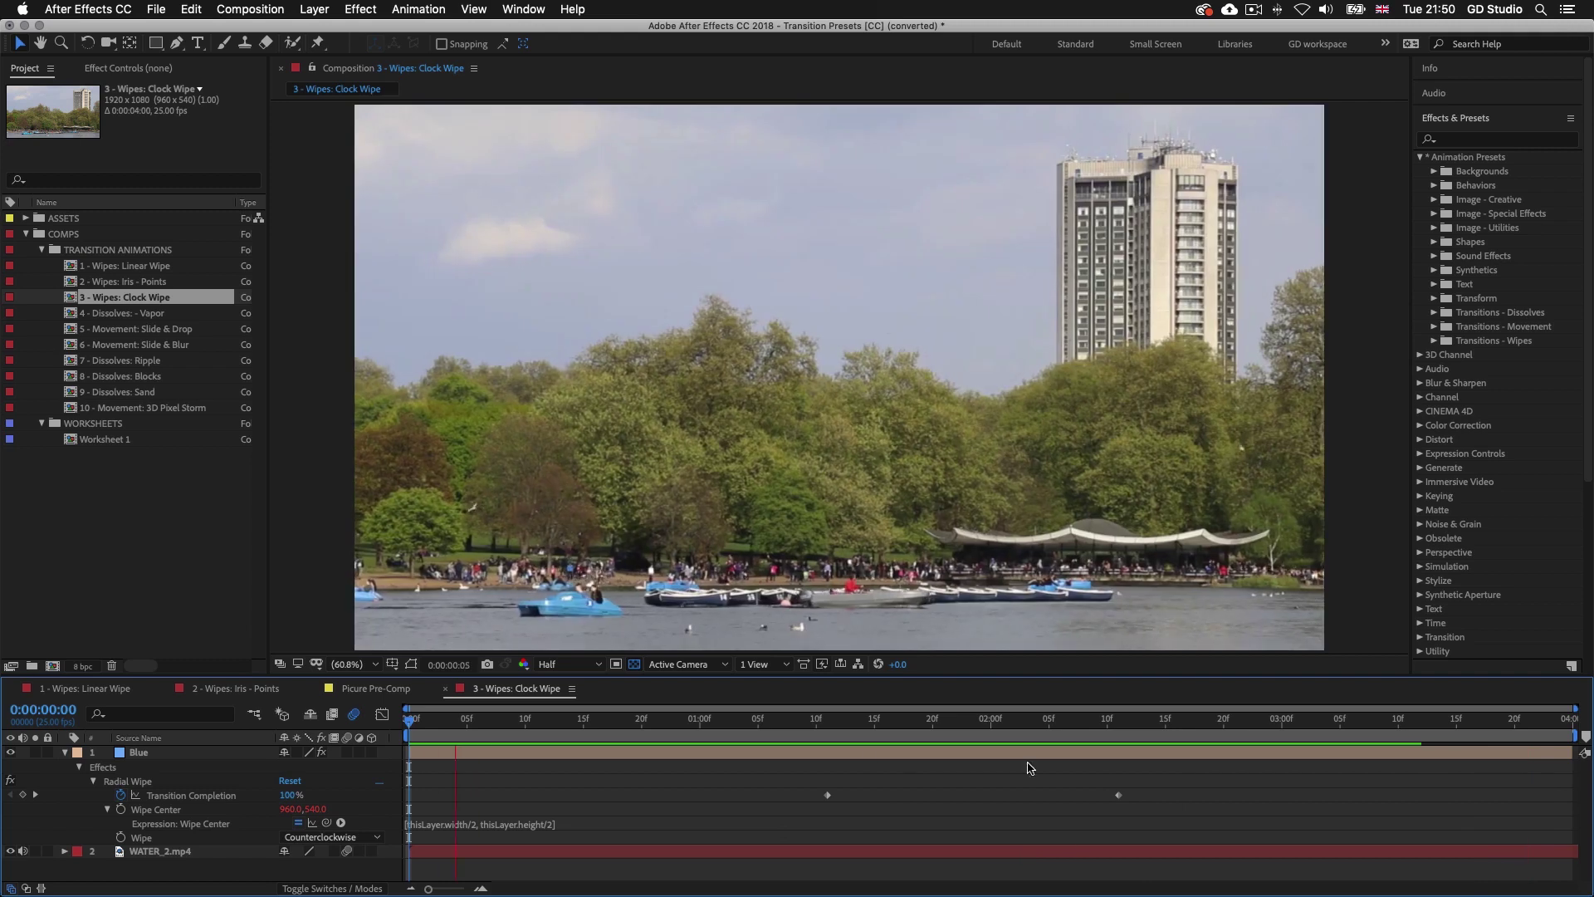
key("space")
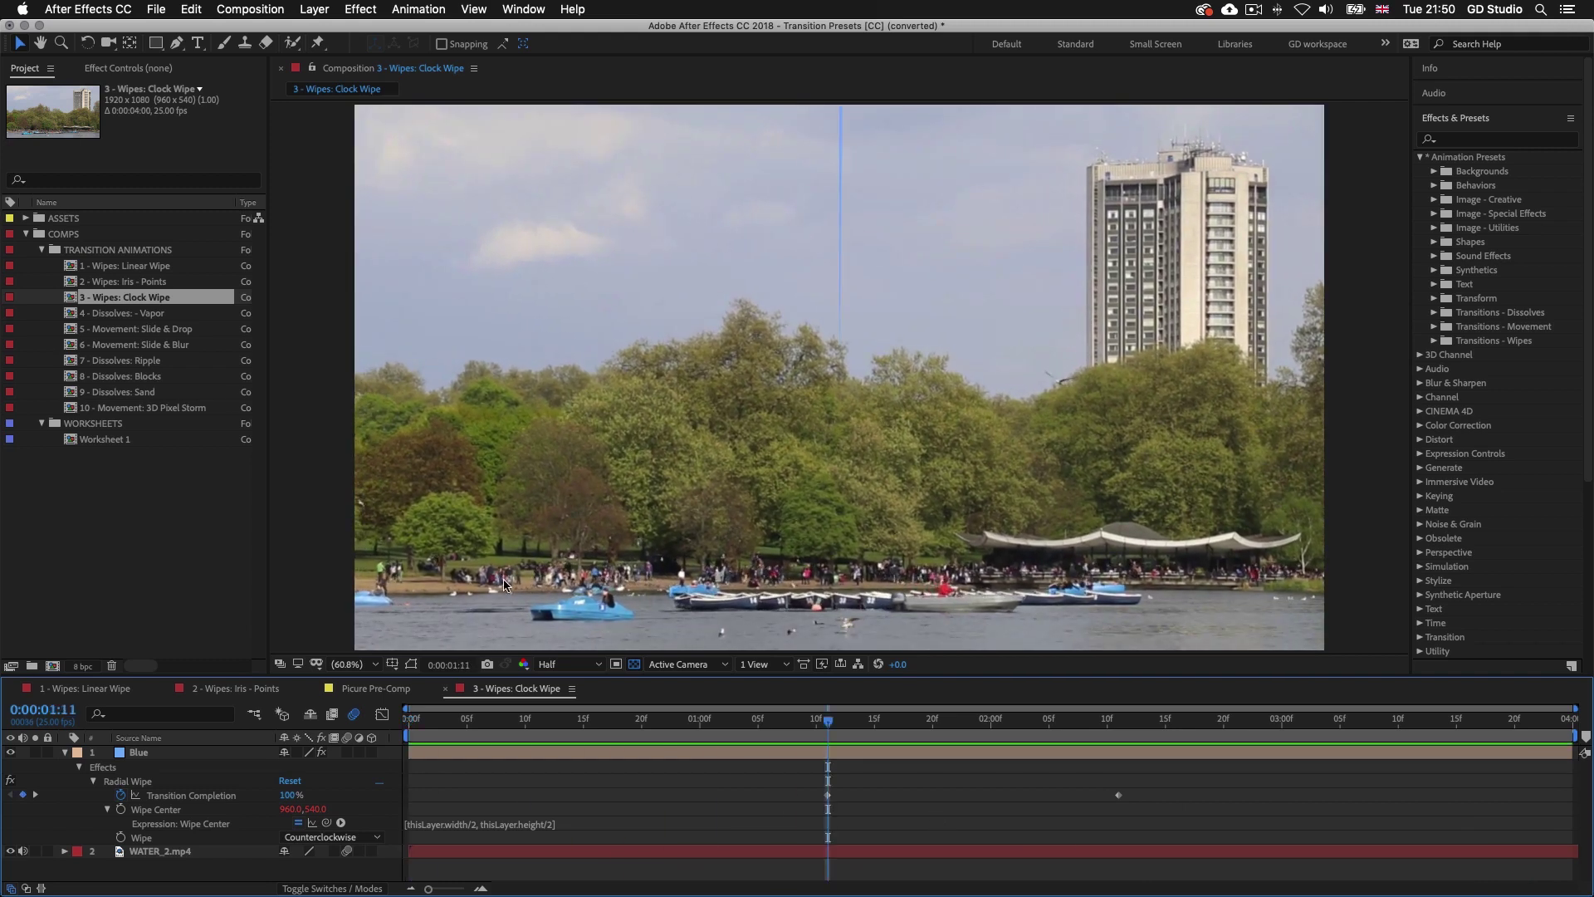
Open the 4 - Dissolves: - Vapor composition and play back its dissolve from 0:00:00:00
left_click(133, 315)
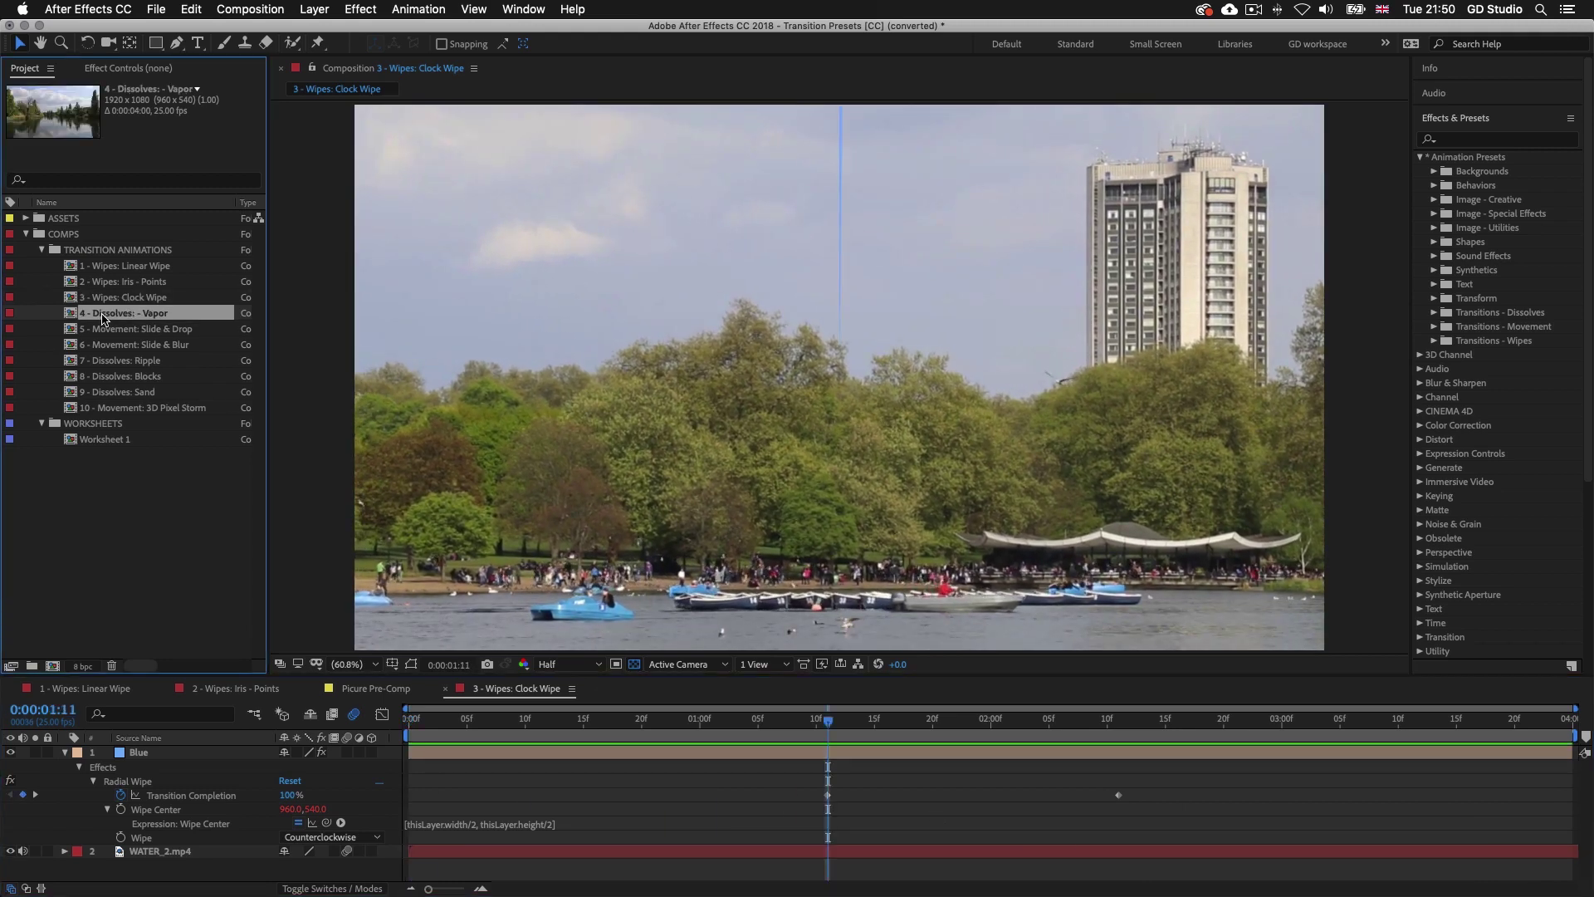
double_click(104, 320)
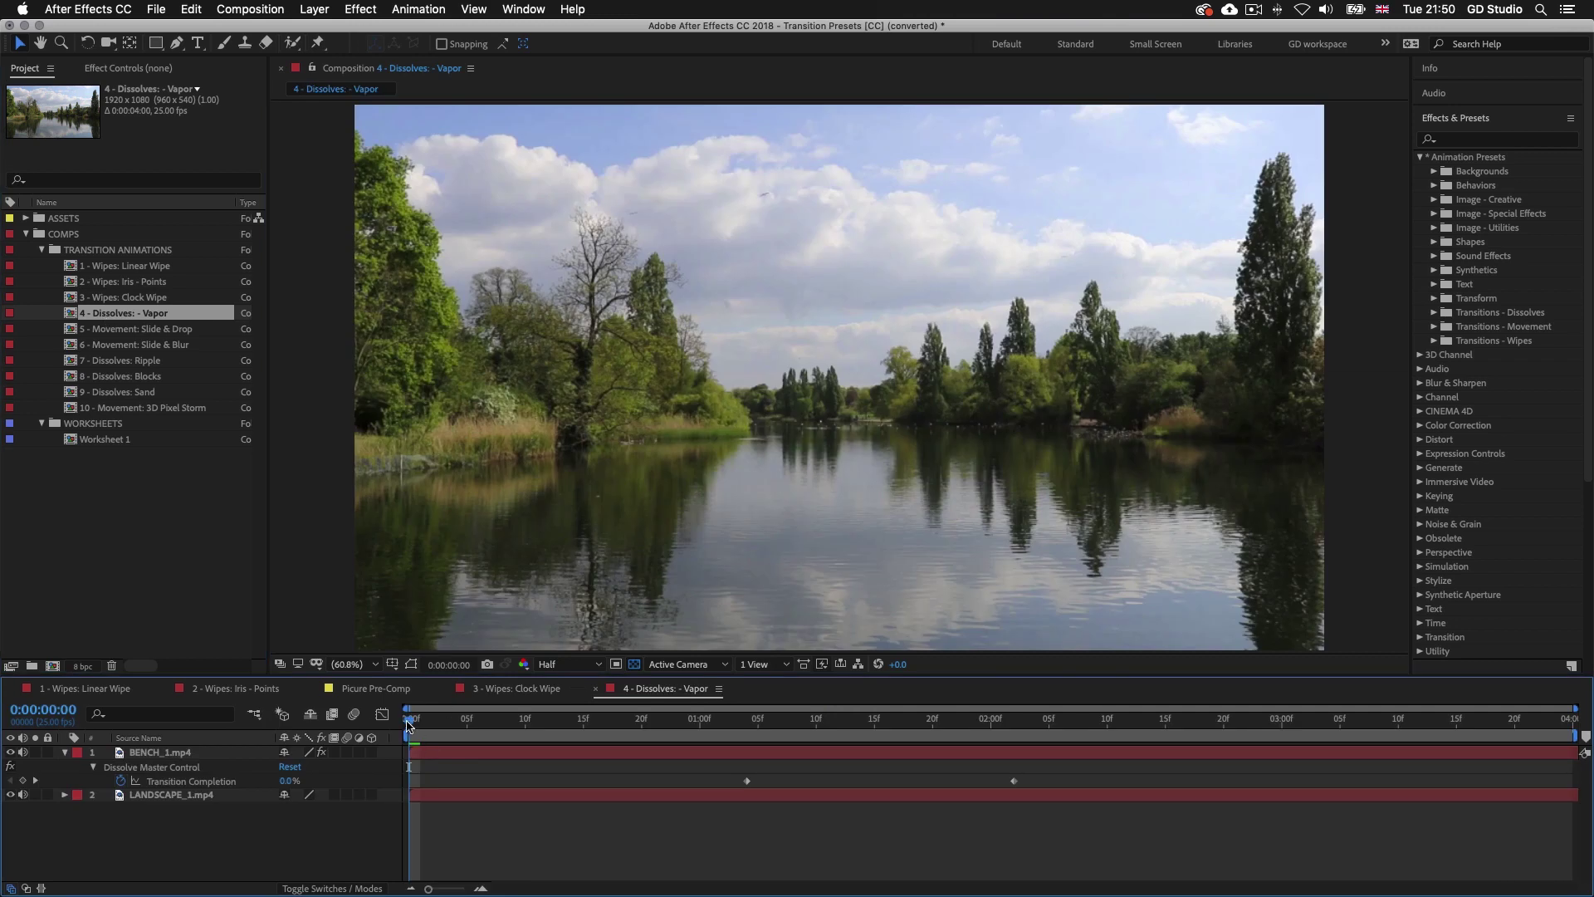
mouse_move(407, 725)
left_mouse_down()
mouse_move(431, 725)
mouse_move(408, 724)
left_mouse_up()
key("space")
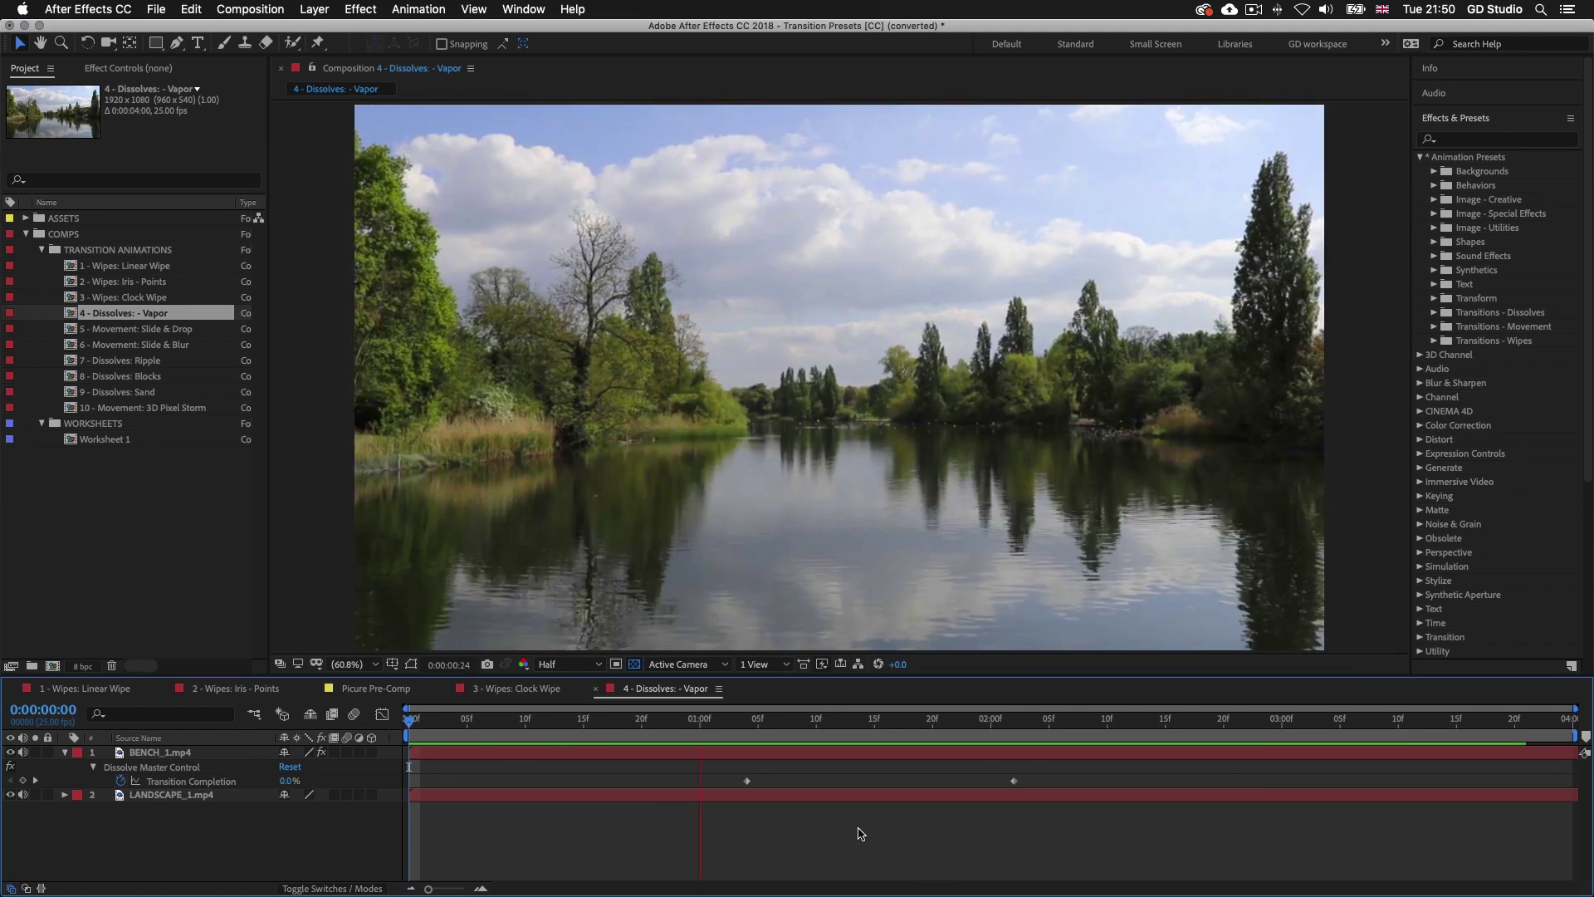
key("space")
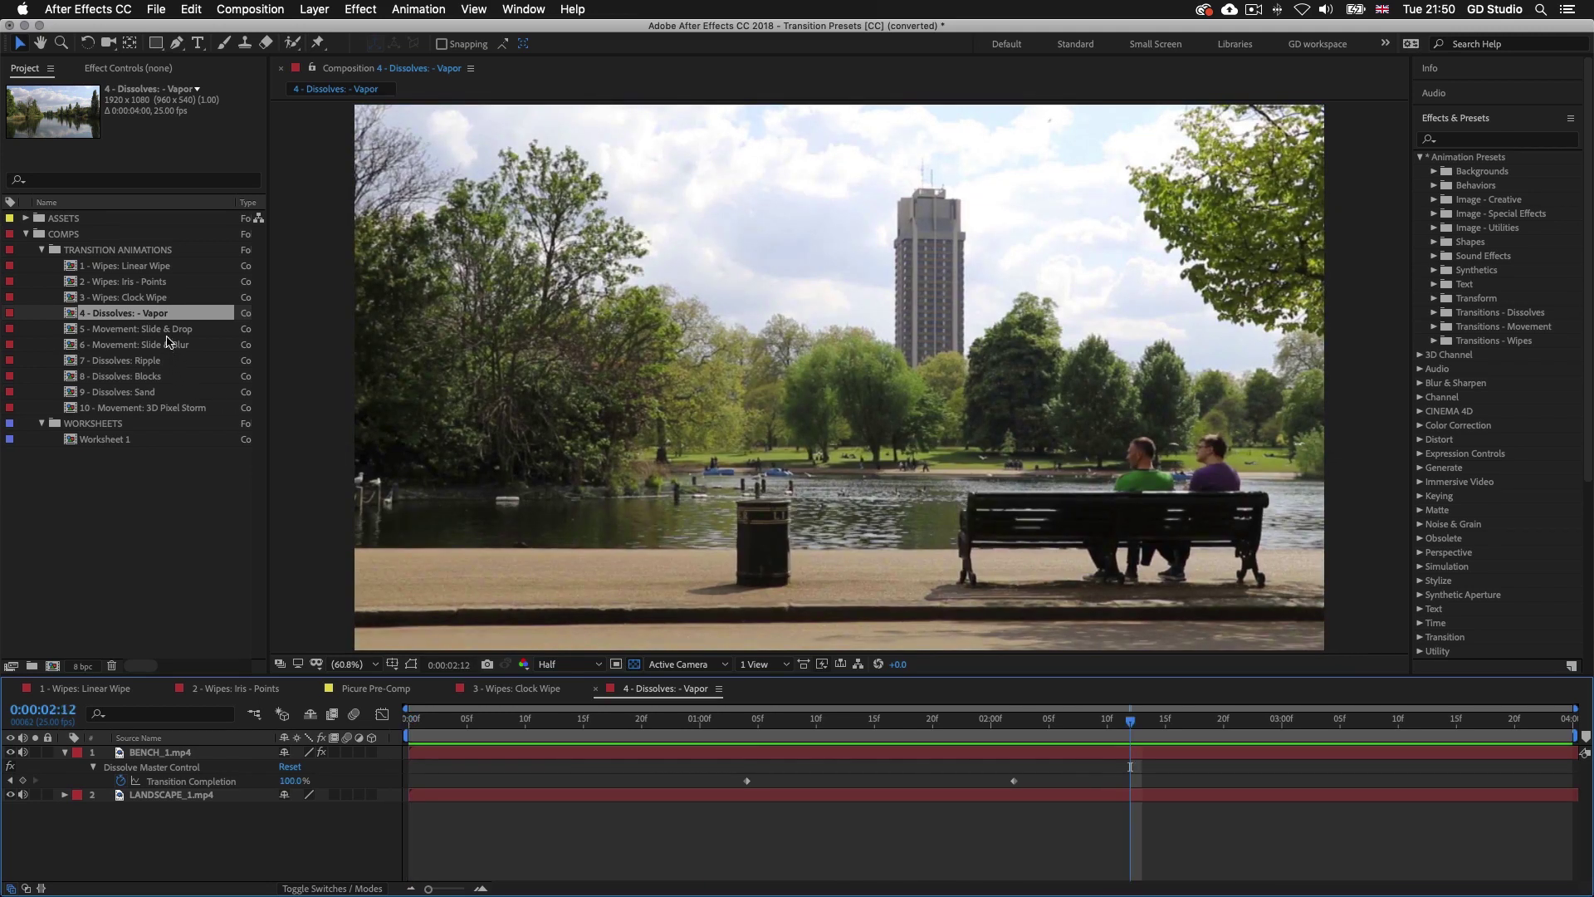
Open 5 - Movement: Slide & Drop, enable reverse direction in PARAKEET.mp4's Slide Master Control, and preview the transition
double_click(149, 330)
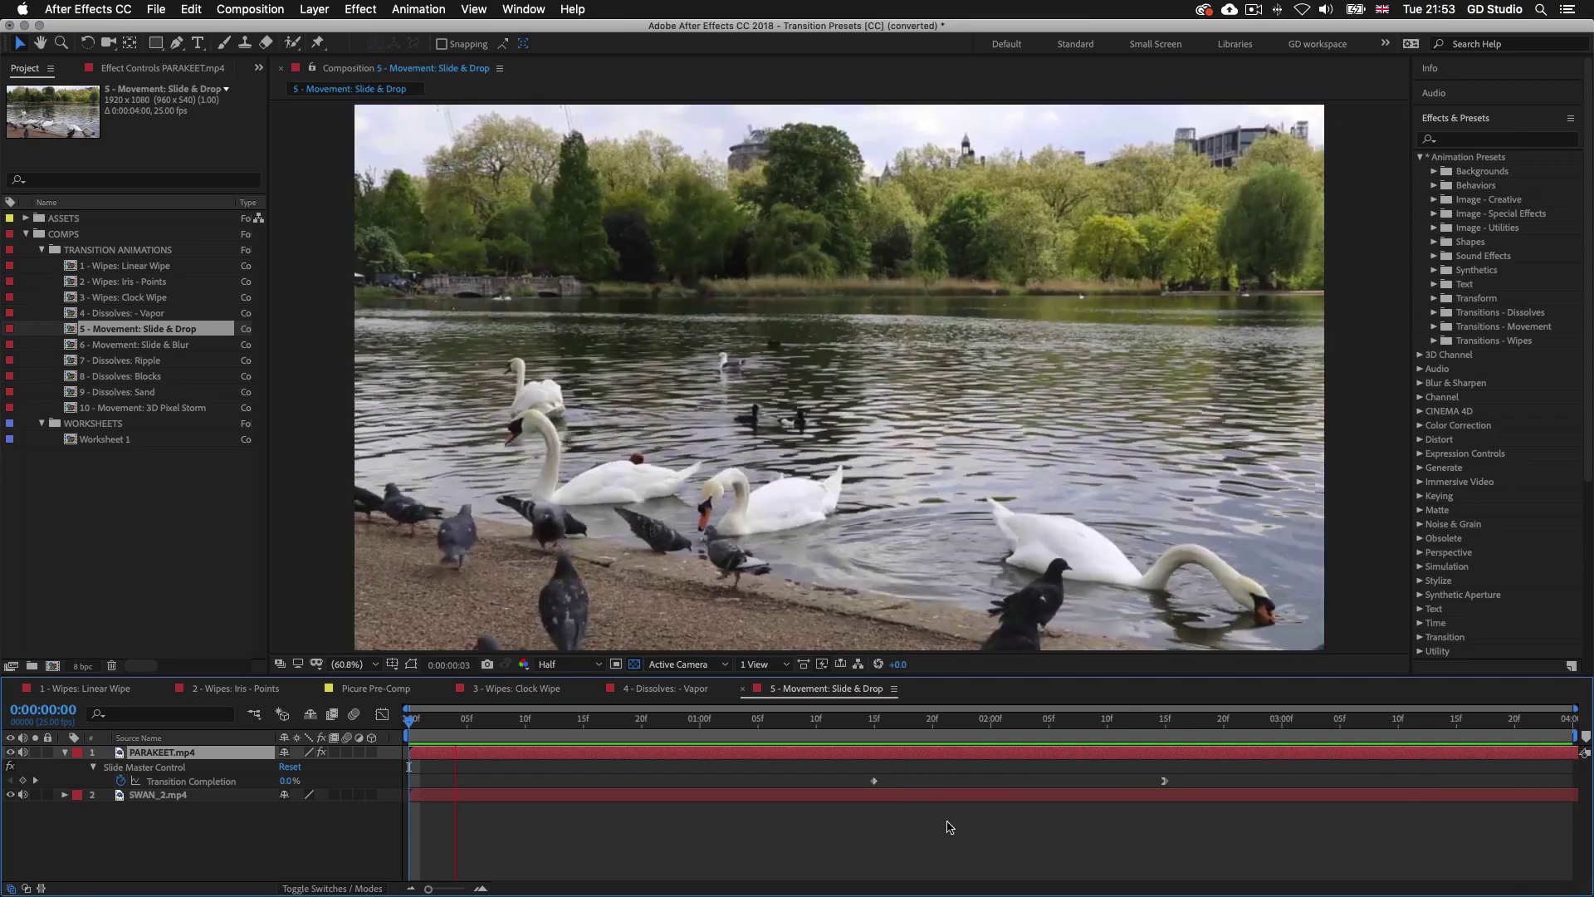
left_click(170, 68)
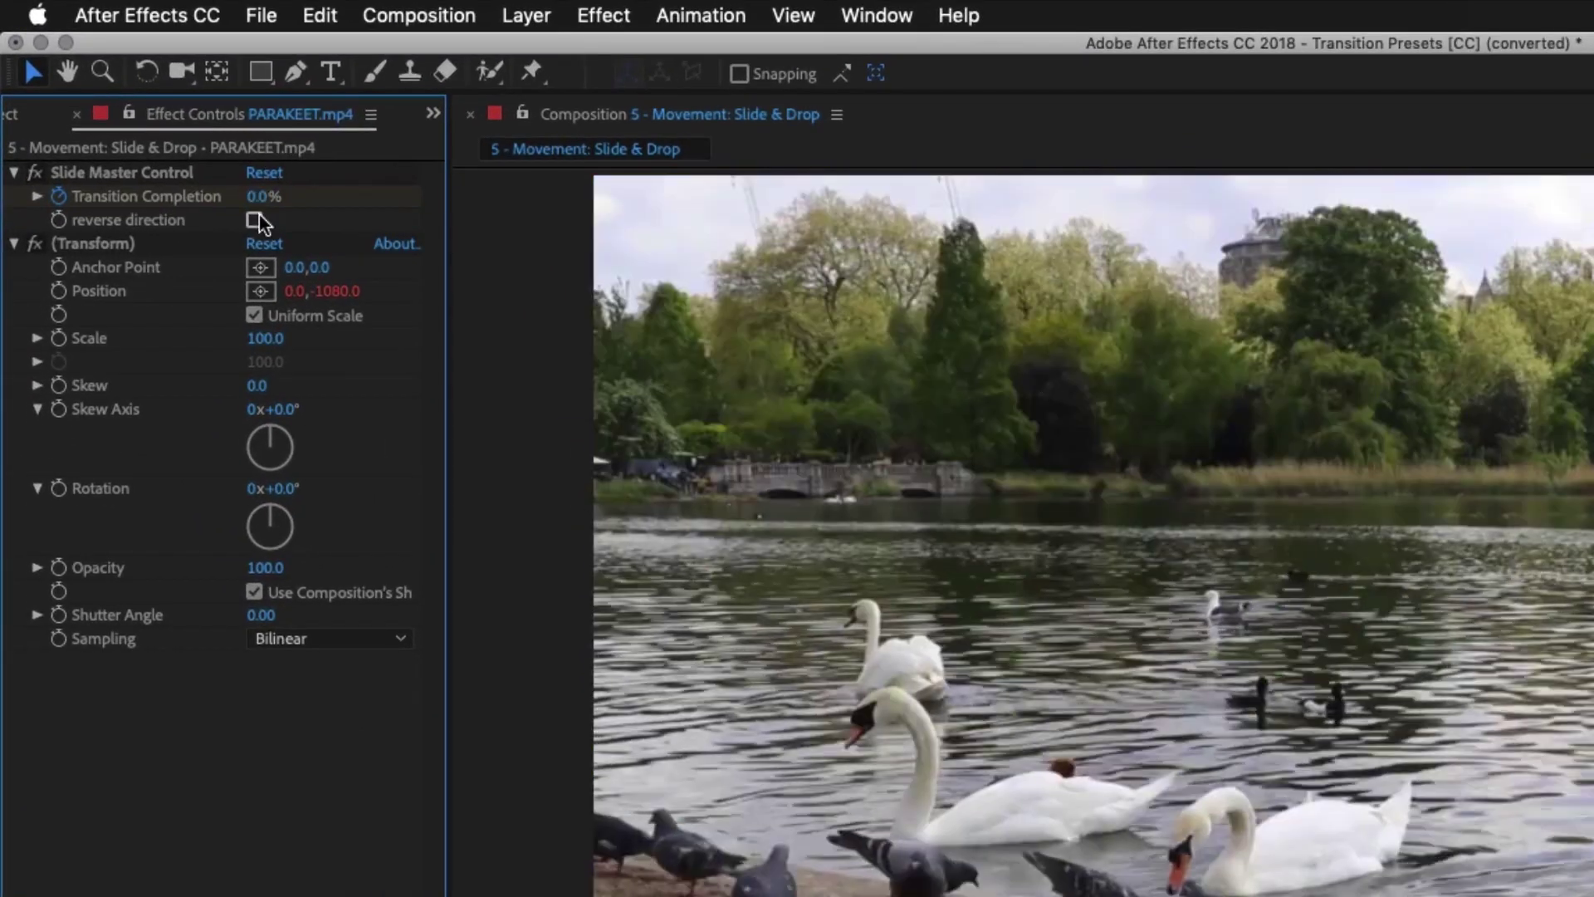
left_click(254, 220)
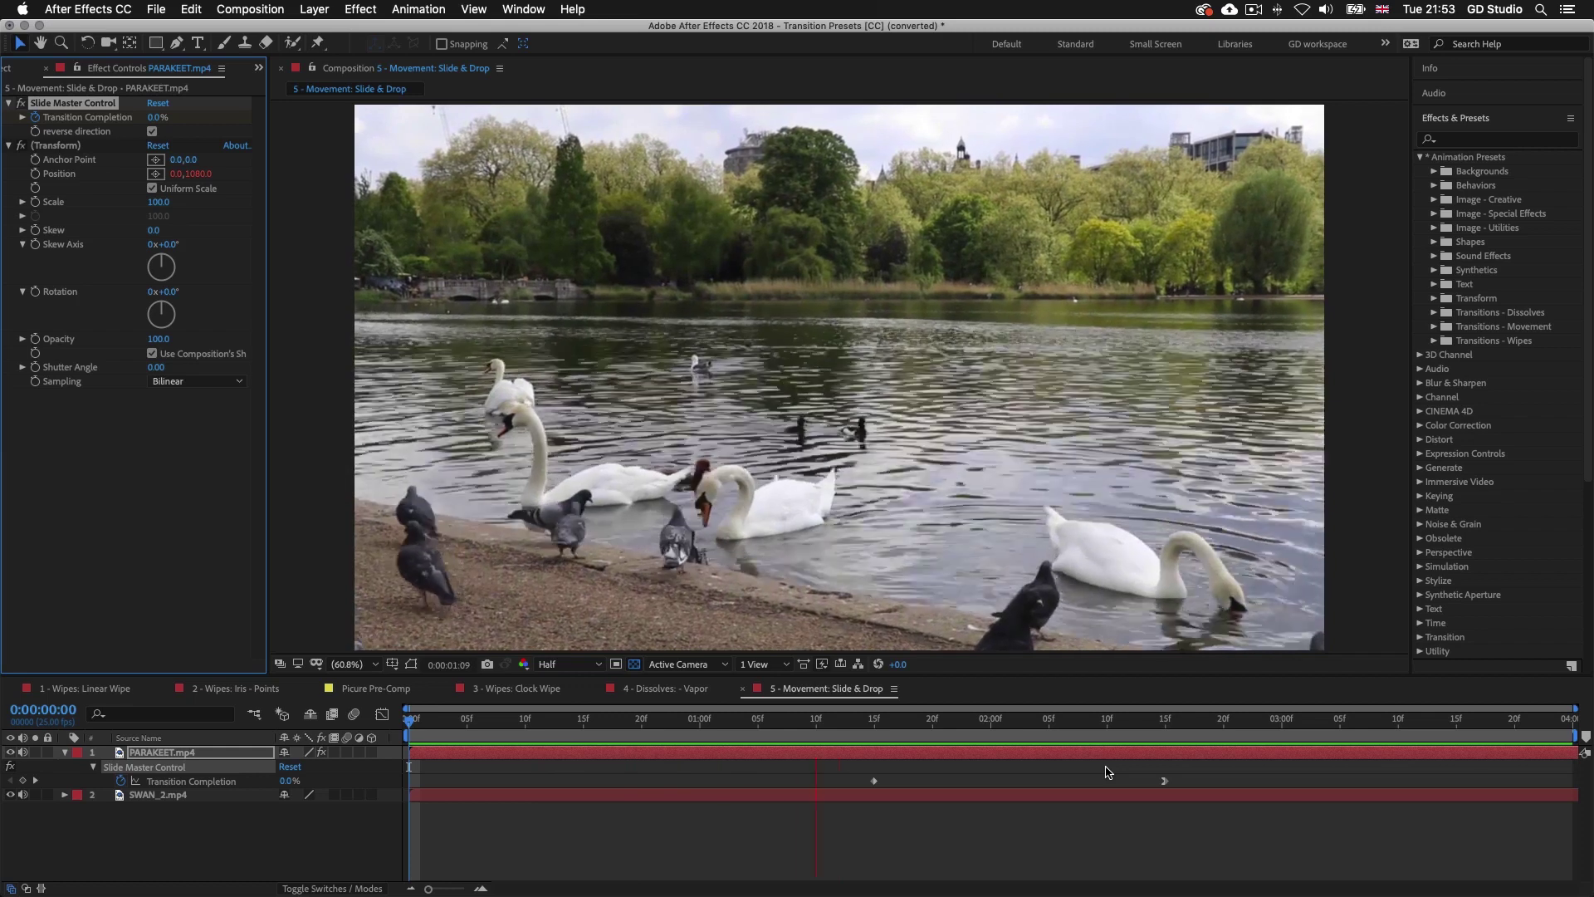
key("space")
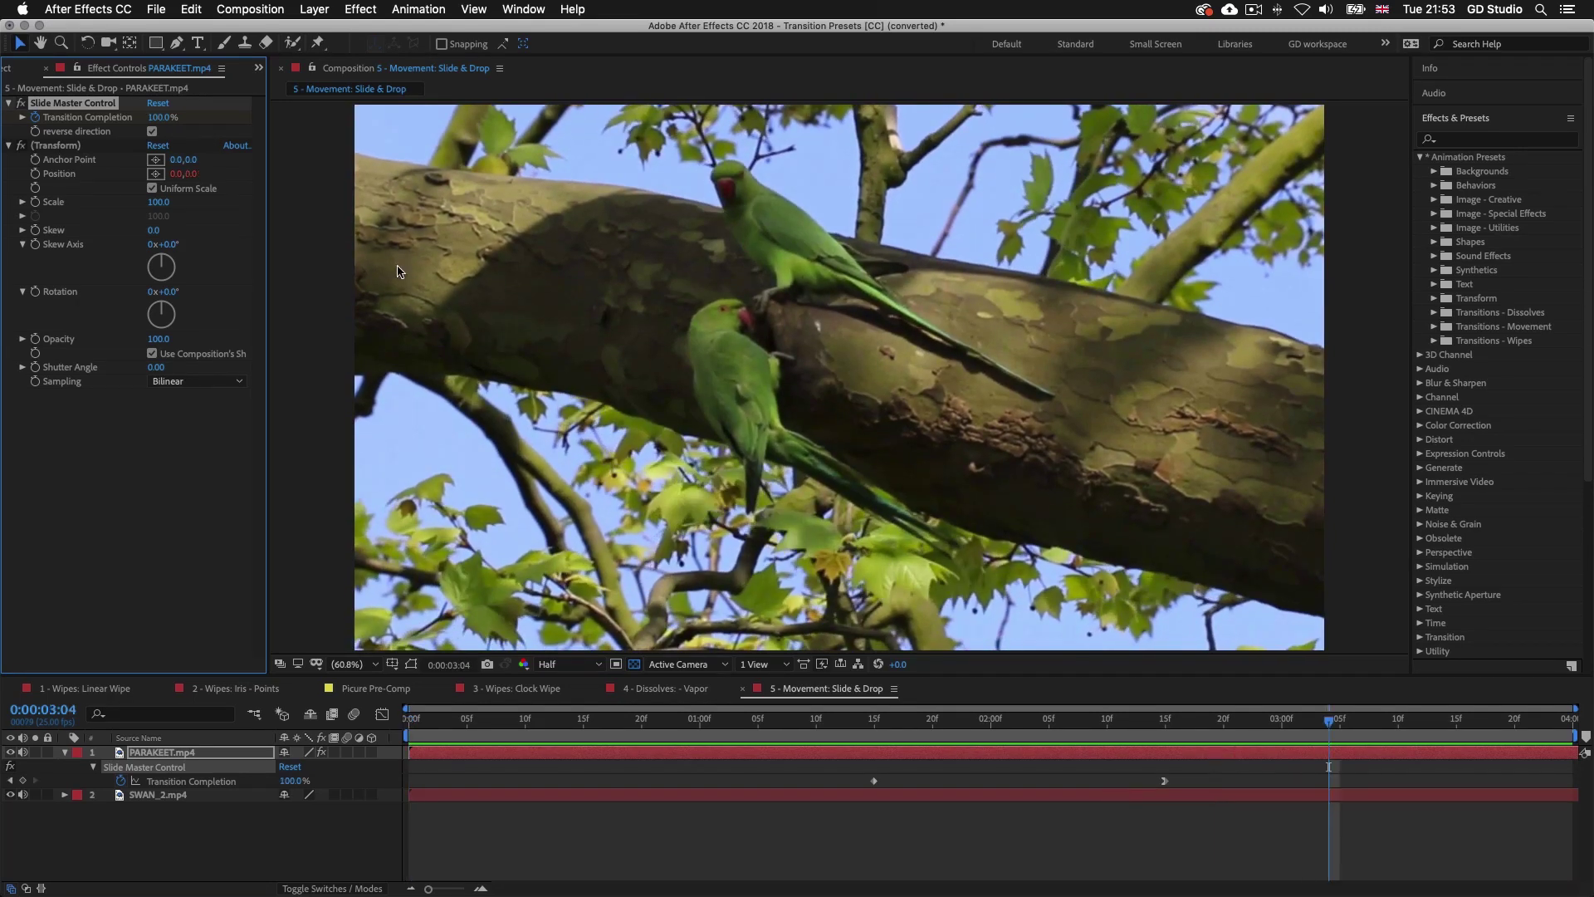
Open the Worksheet 1 composition from the WORKSHEETS folder and scrub through its footage
left_click(12, 68)
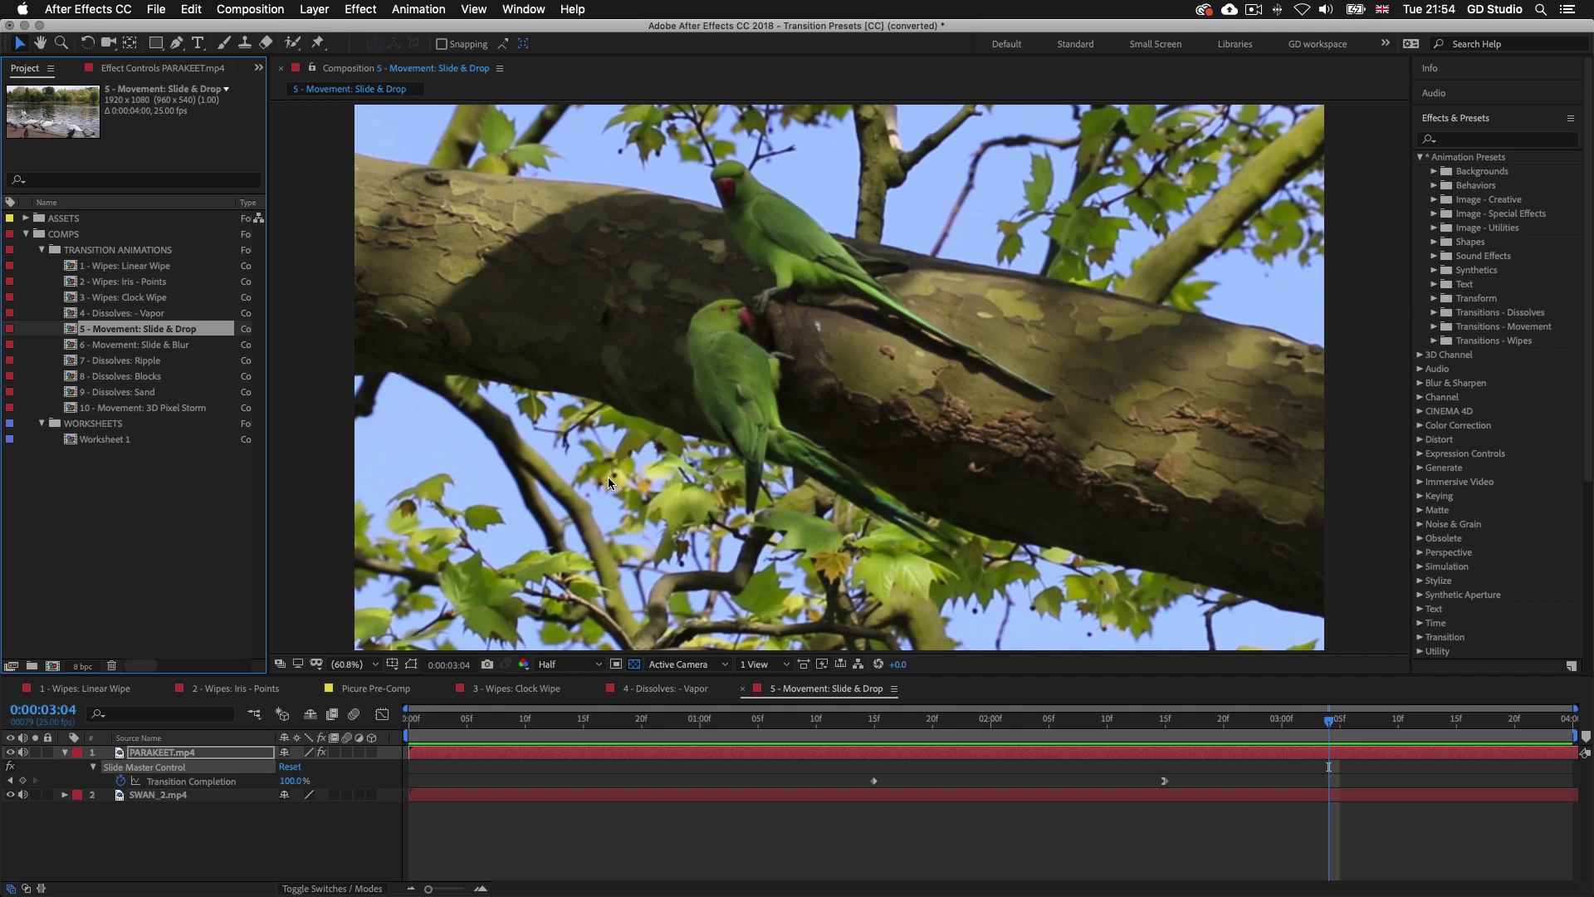
left_click(103, 425)
left_click(118, 441)
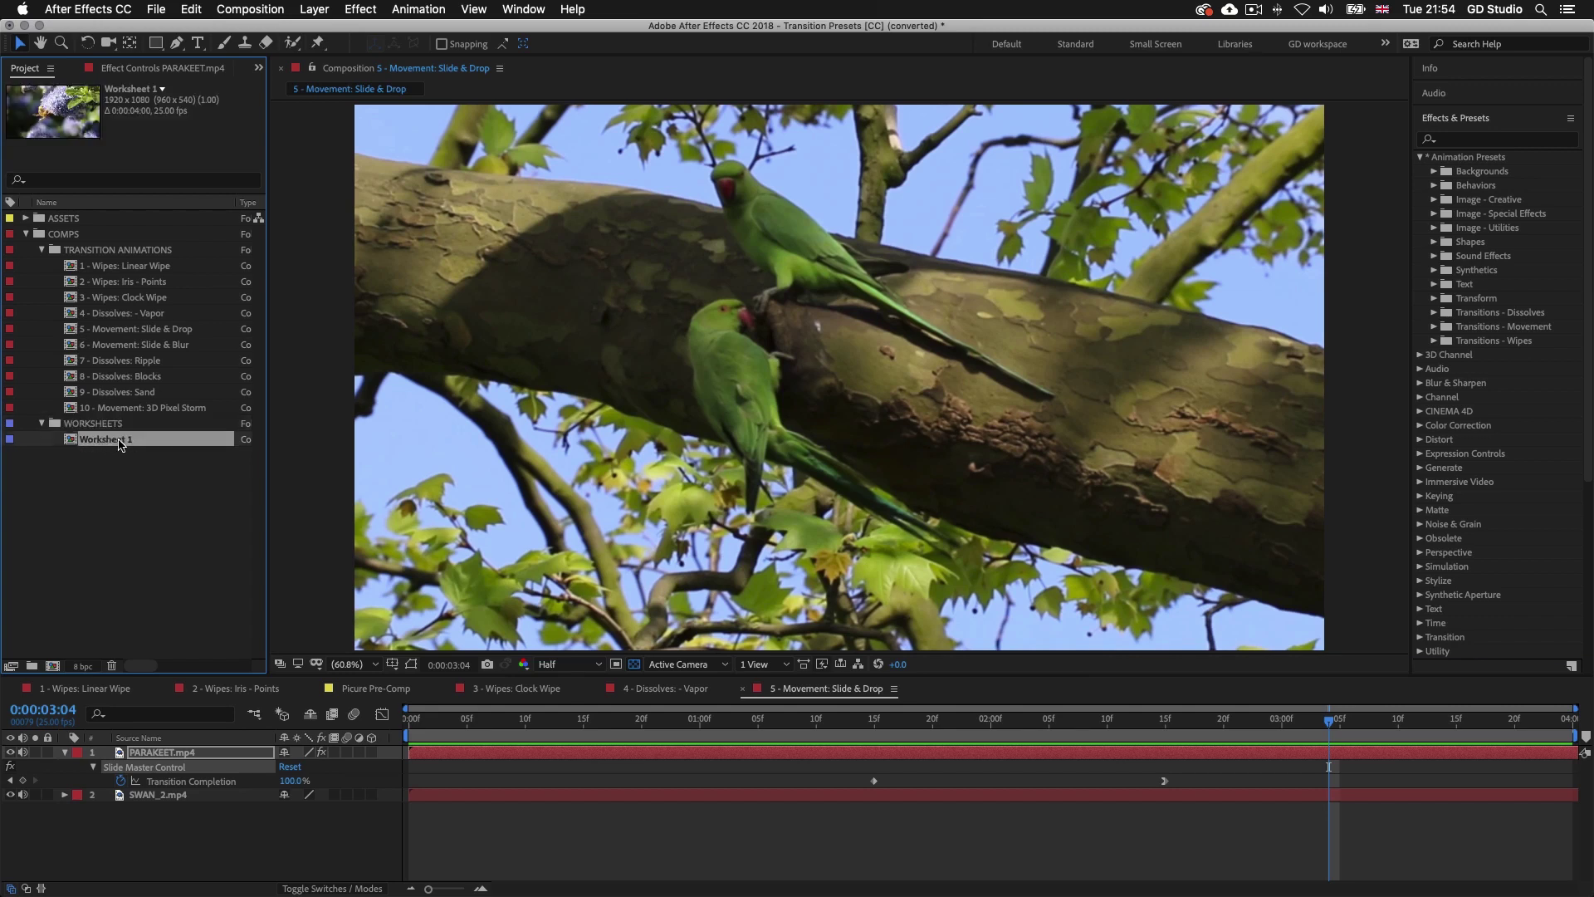
double_click(97, 443)
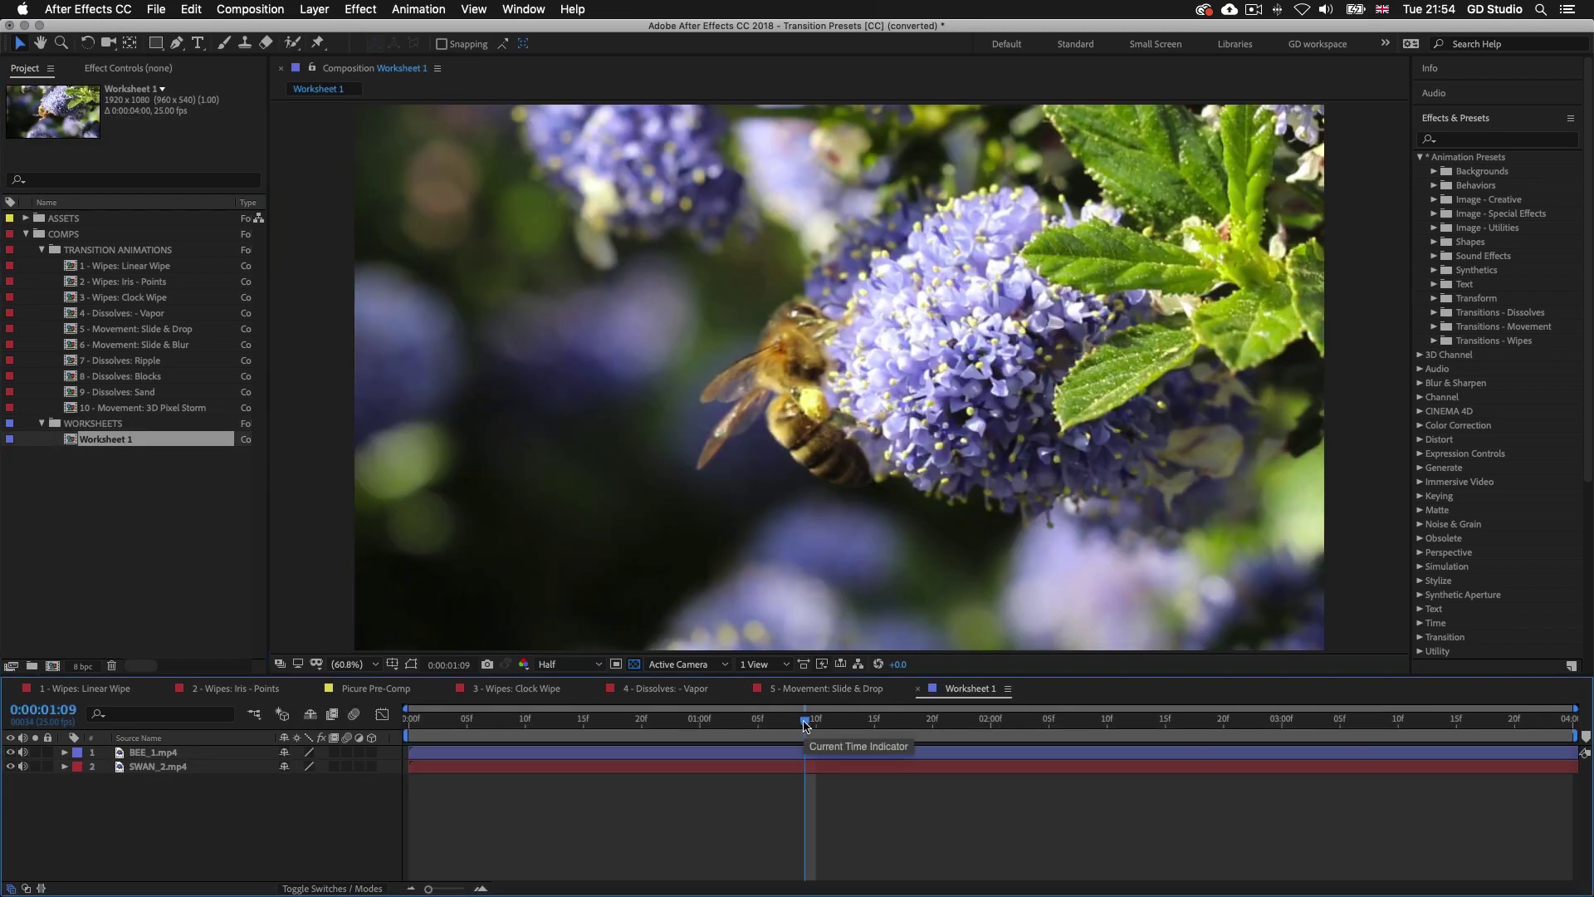
left_click_drag(804, 724, 557, 718)
key("space")
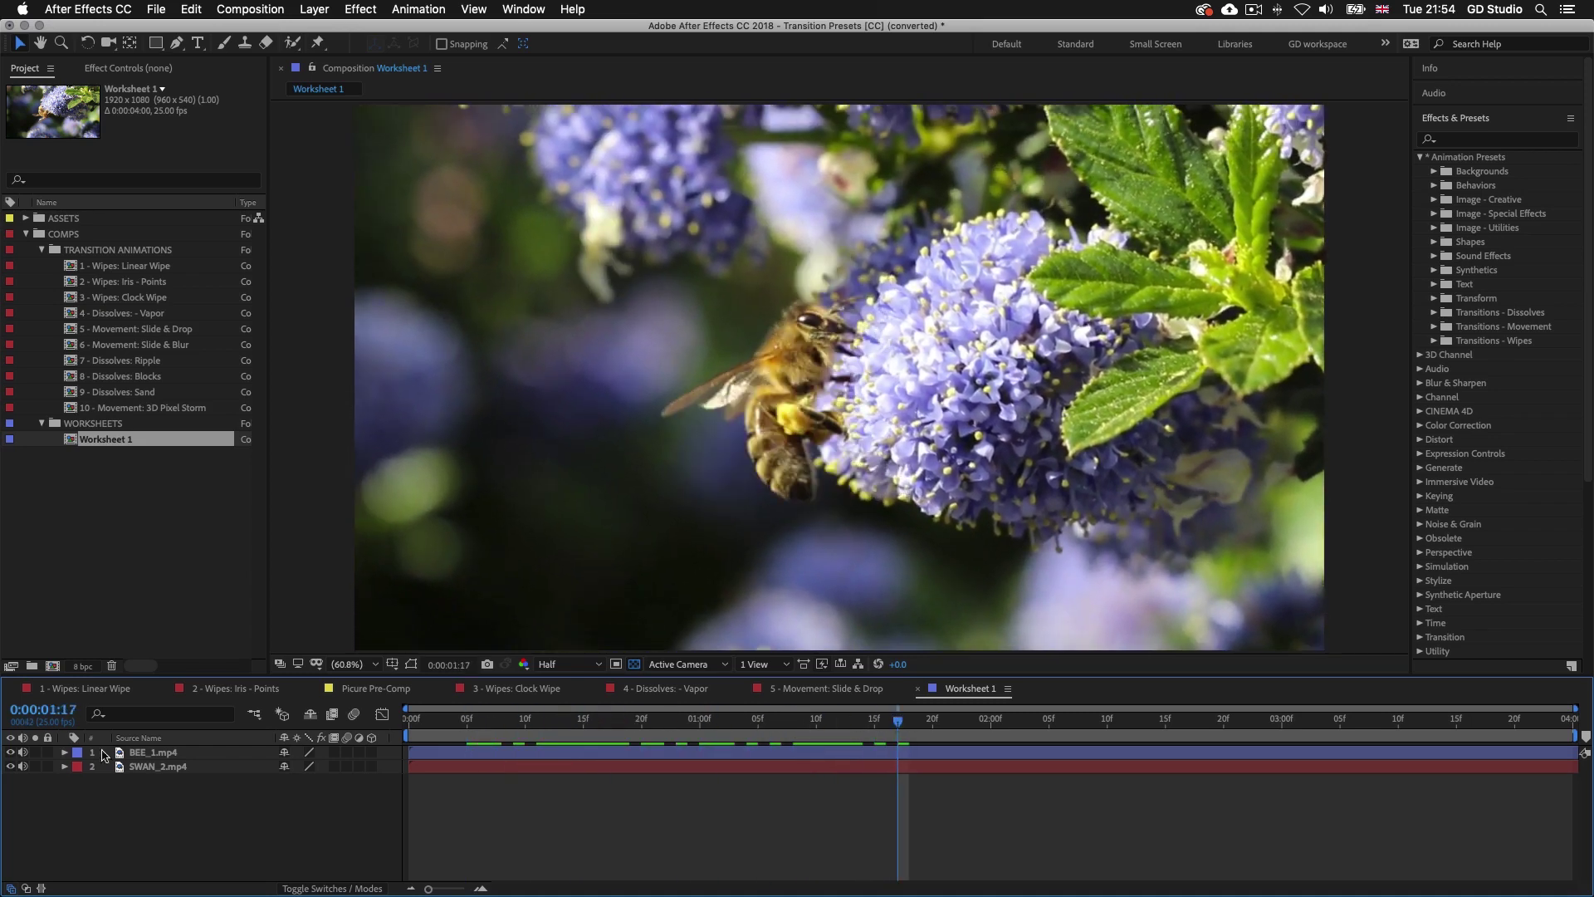
Play Worksheet 1 while hiding and showing BEE_1.mp4 to compare it with SWAN_2.mp4 underneath, leaving BEE_1.mp4 visible
left_click(11, 752)
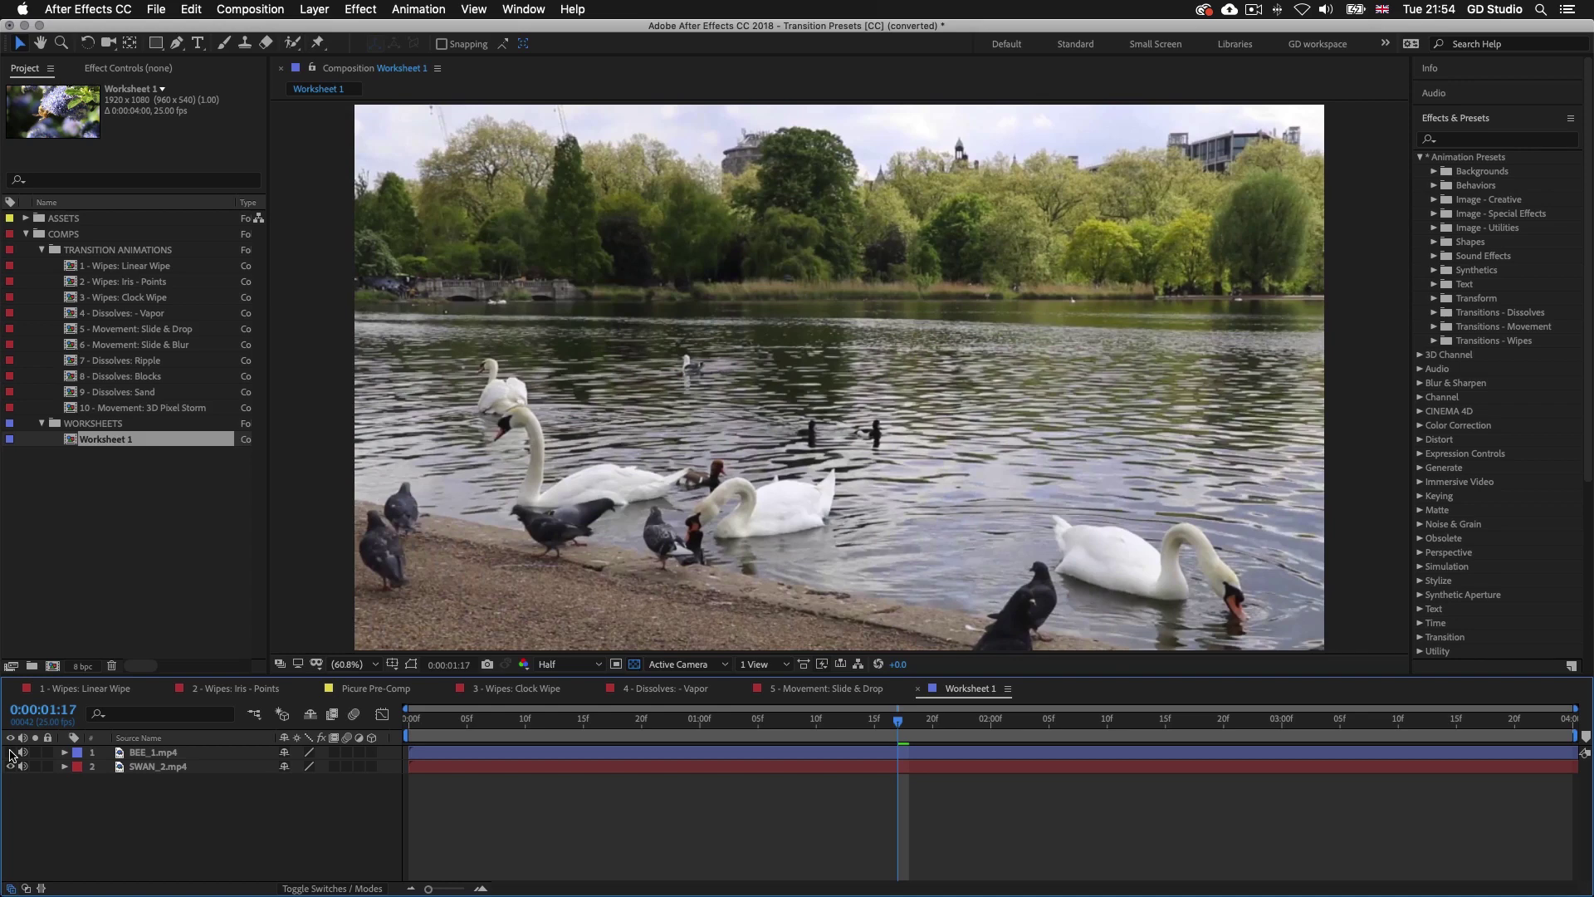
key("space")
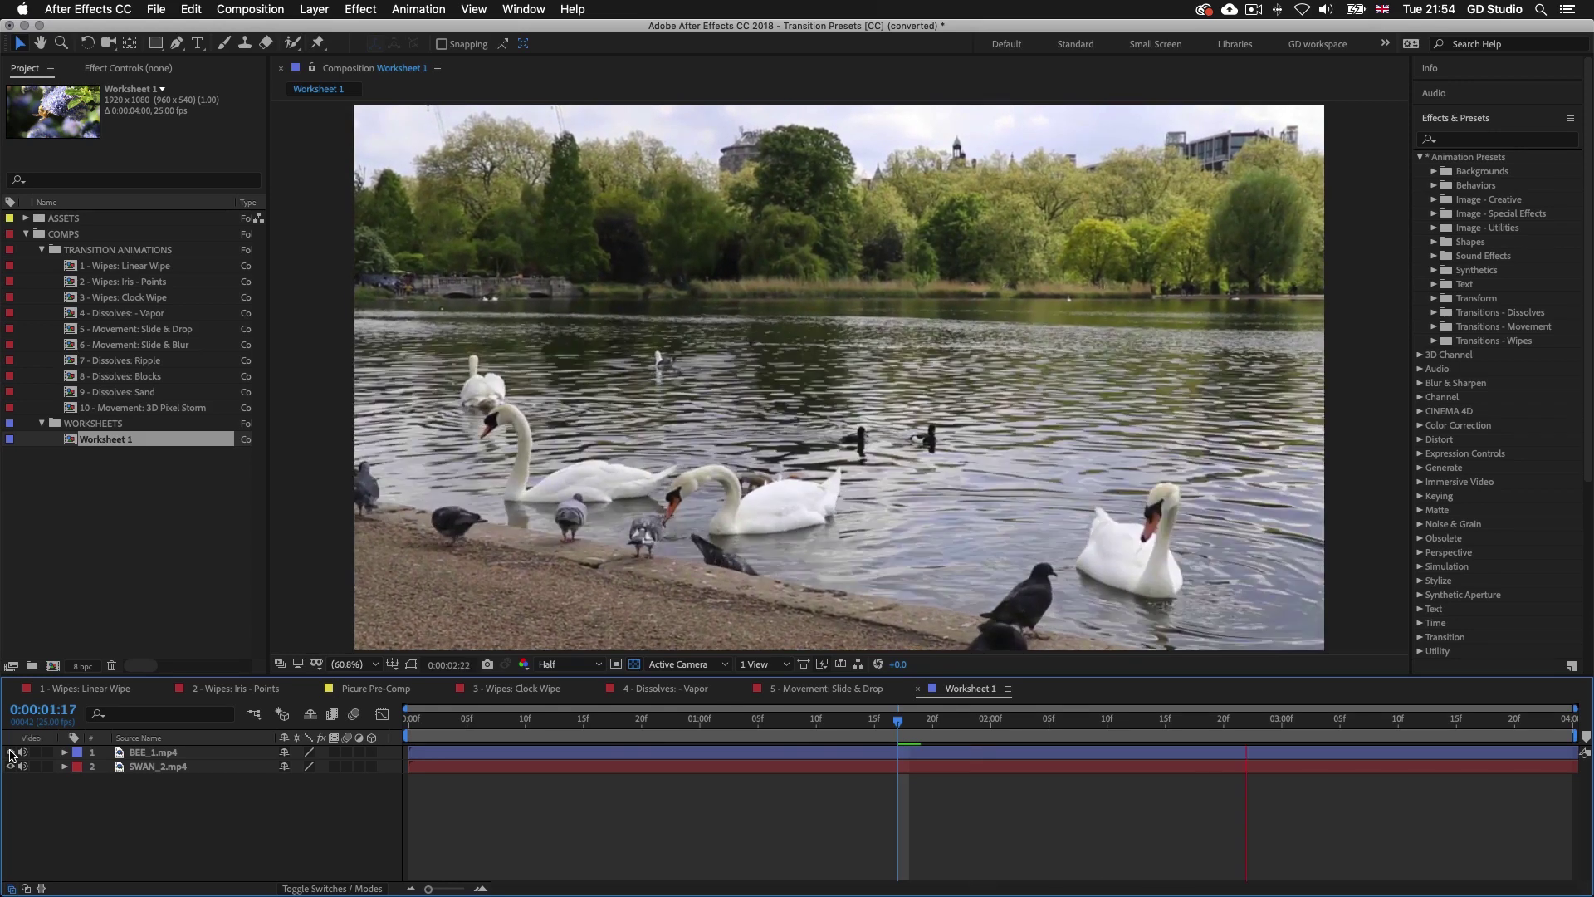
left_click(11, 752)
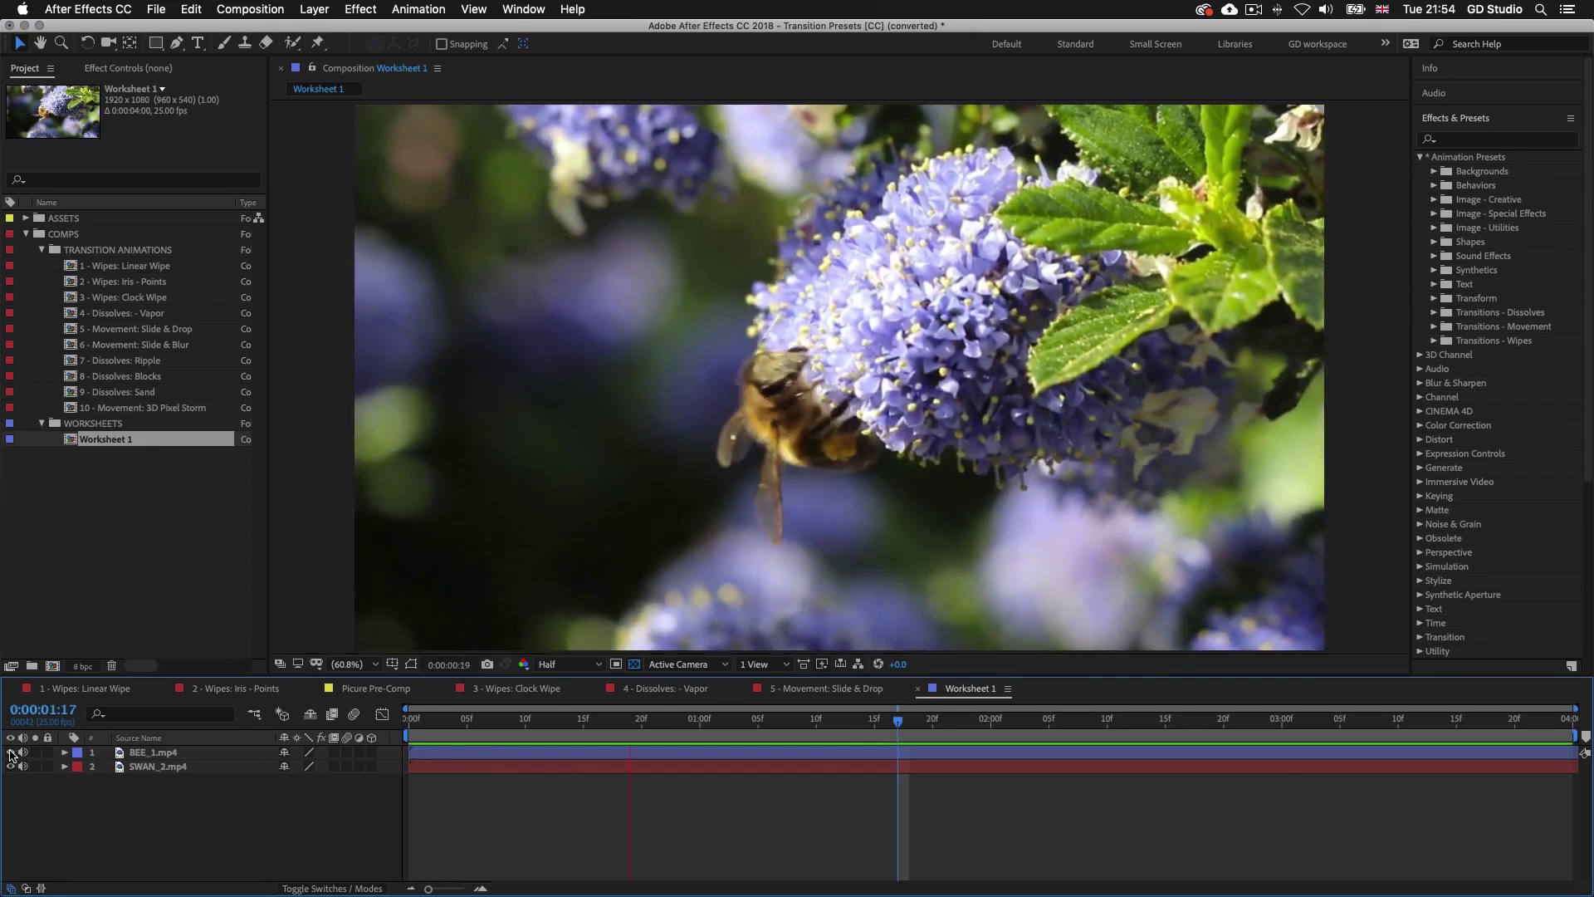
left_click(11, 752)
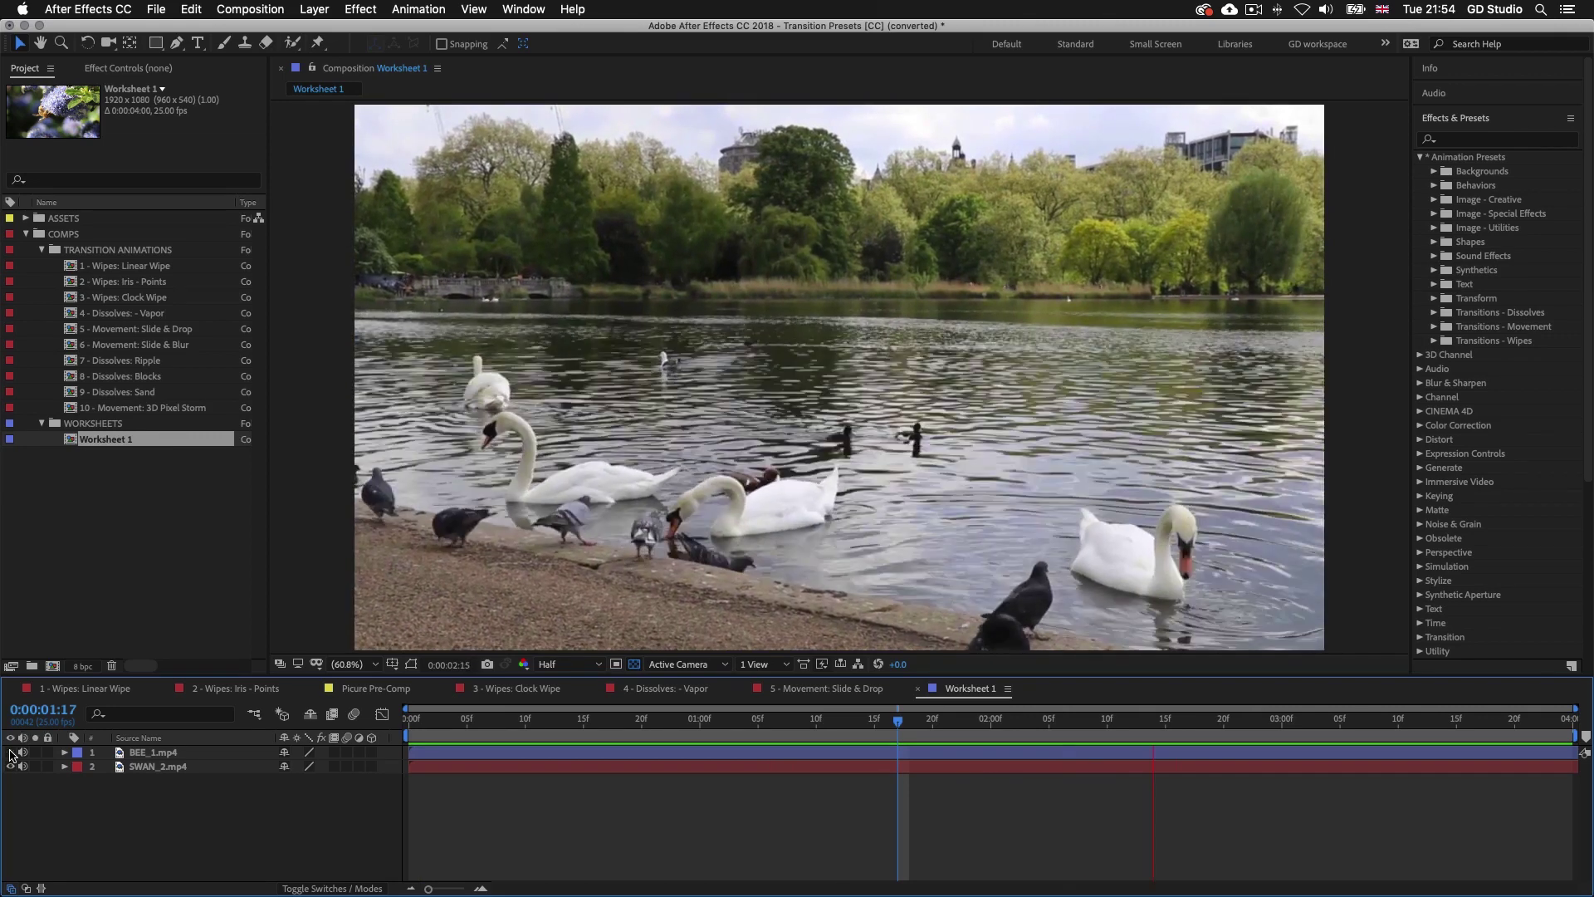
left_click(11, 752)
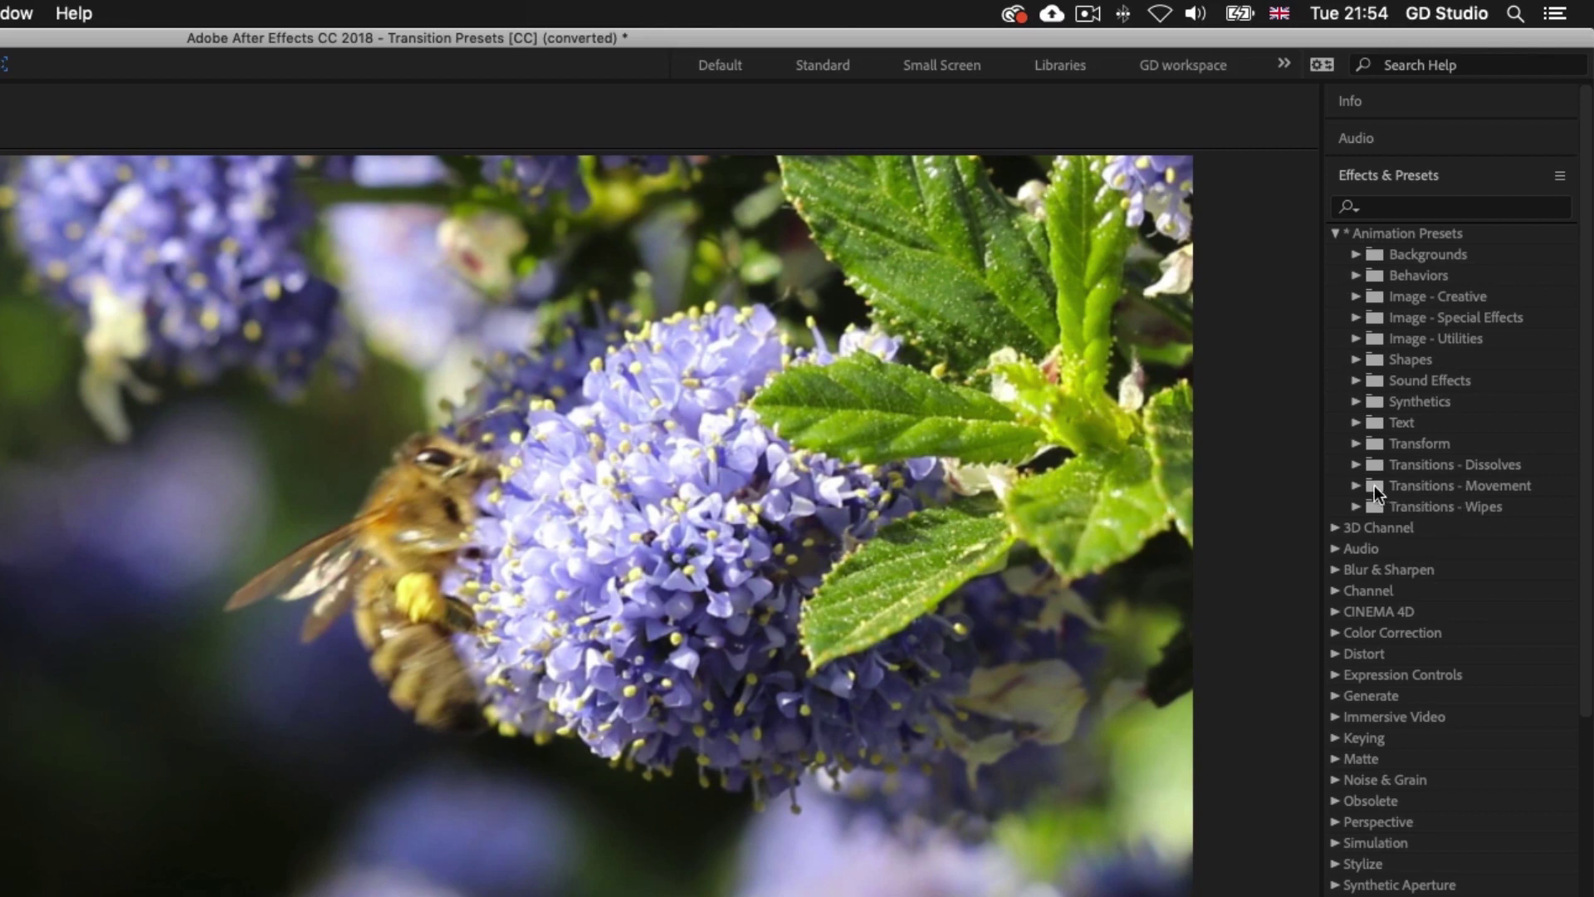
Expand the Transitions - Wipes folder of the animation presets and look through the available wipes
left_click(1356, 506)
scroll(1503, 646, "down", 5)
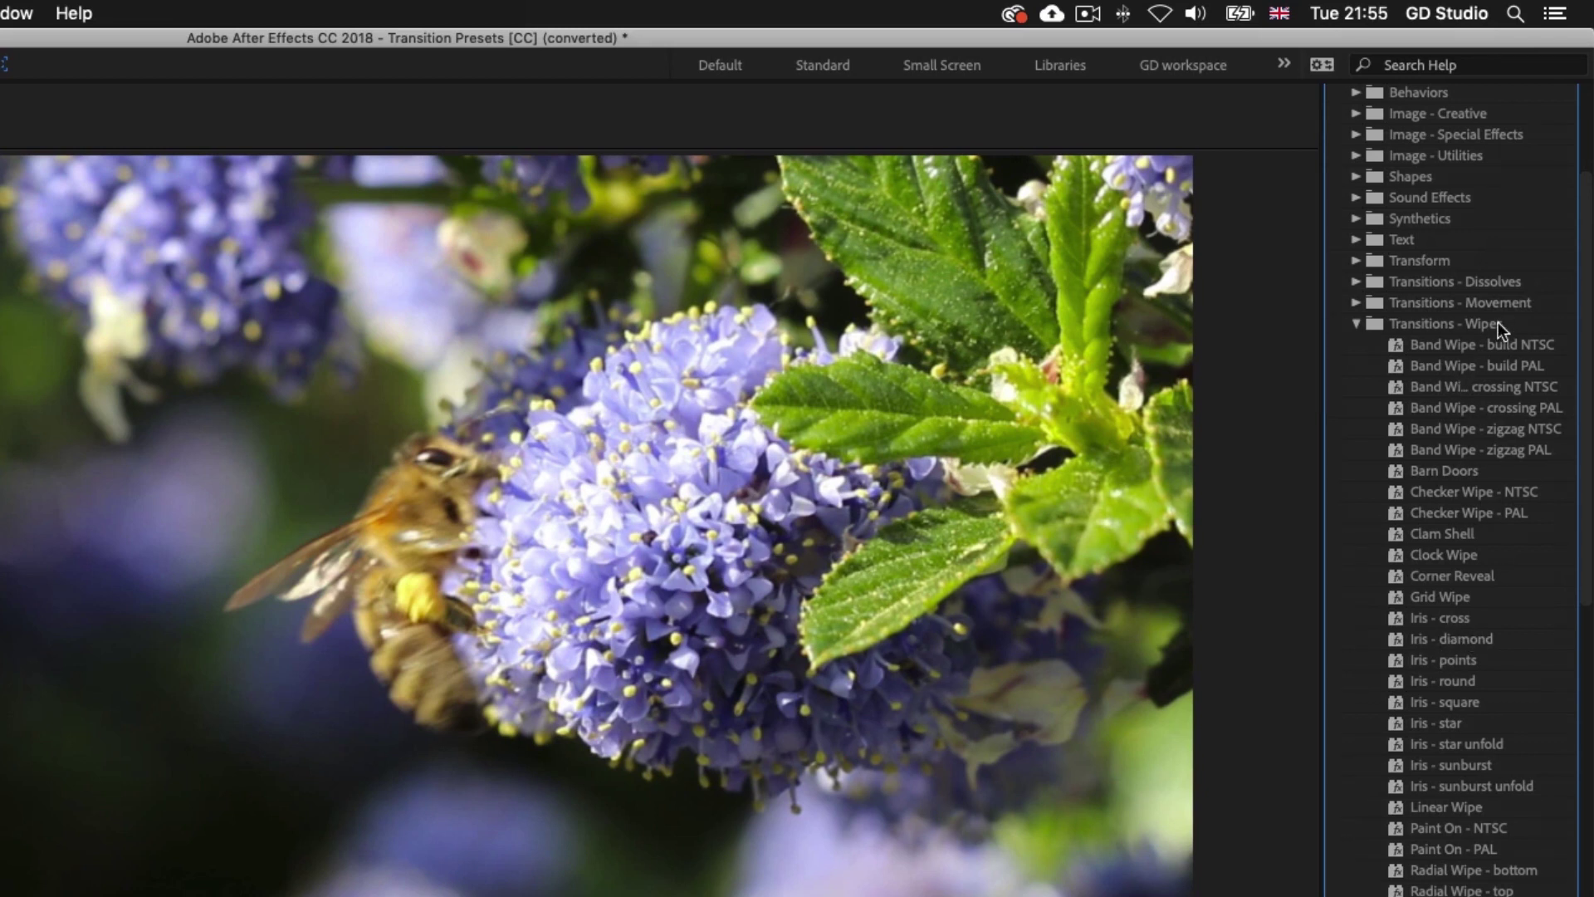
Browse the animation presets in Adobe Bridge and open the Transitions - Wipes folder
scroll(1498, 322, "up", 5)
left_click(1561, 179)
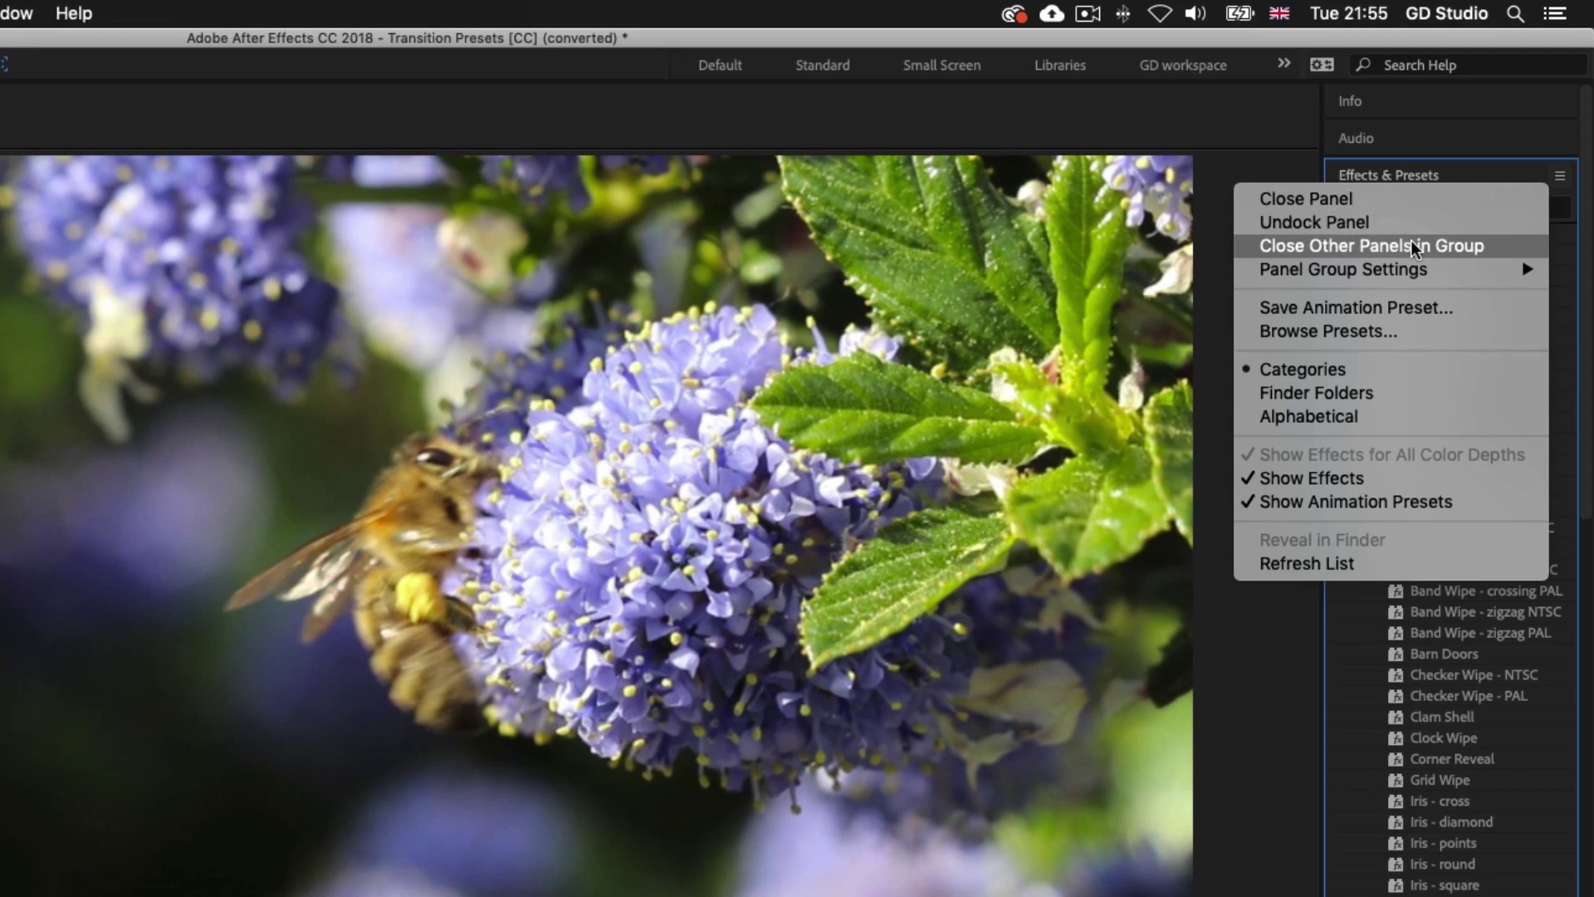
left_click(1343, 331)
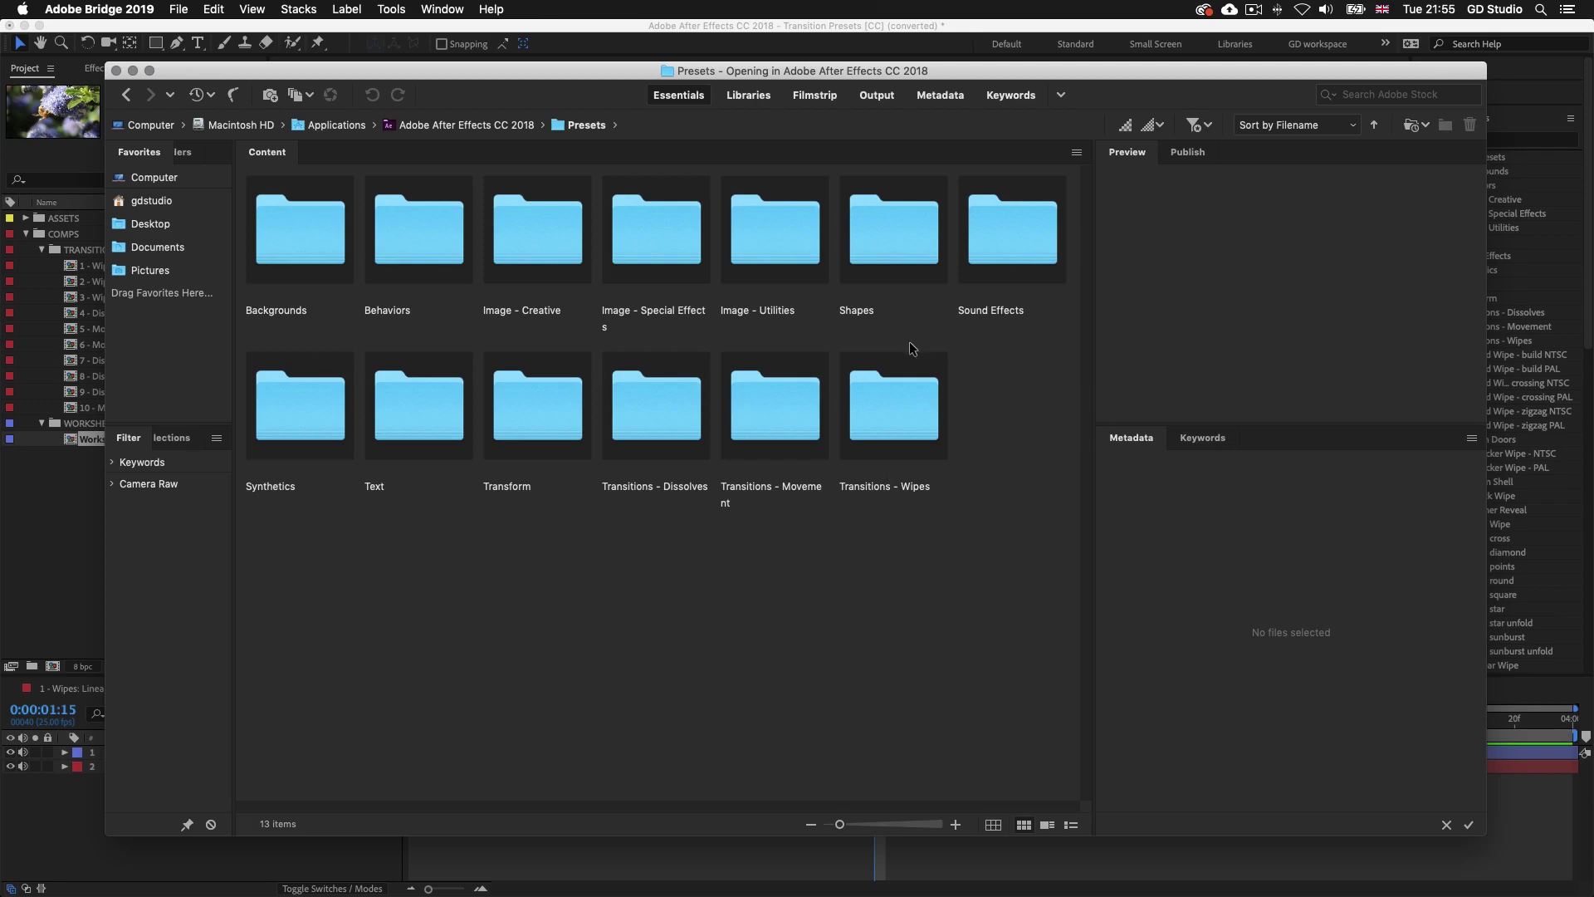
left_click_drag(1395, 73, 1392, 115)
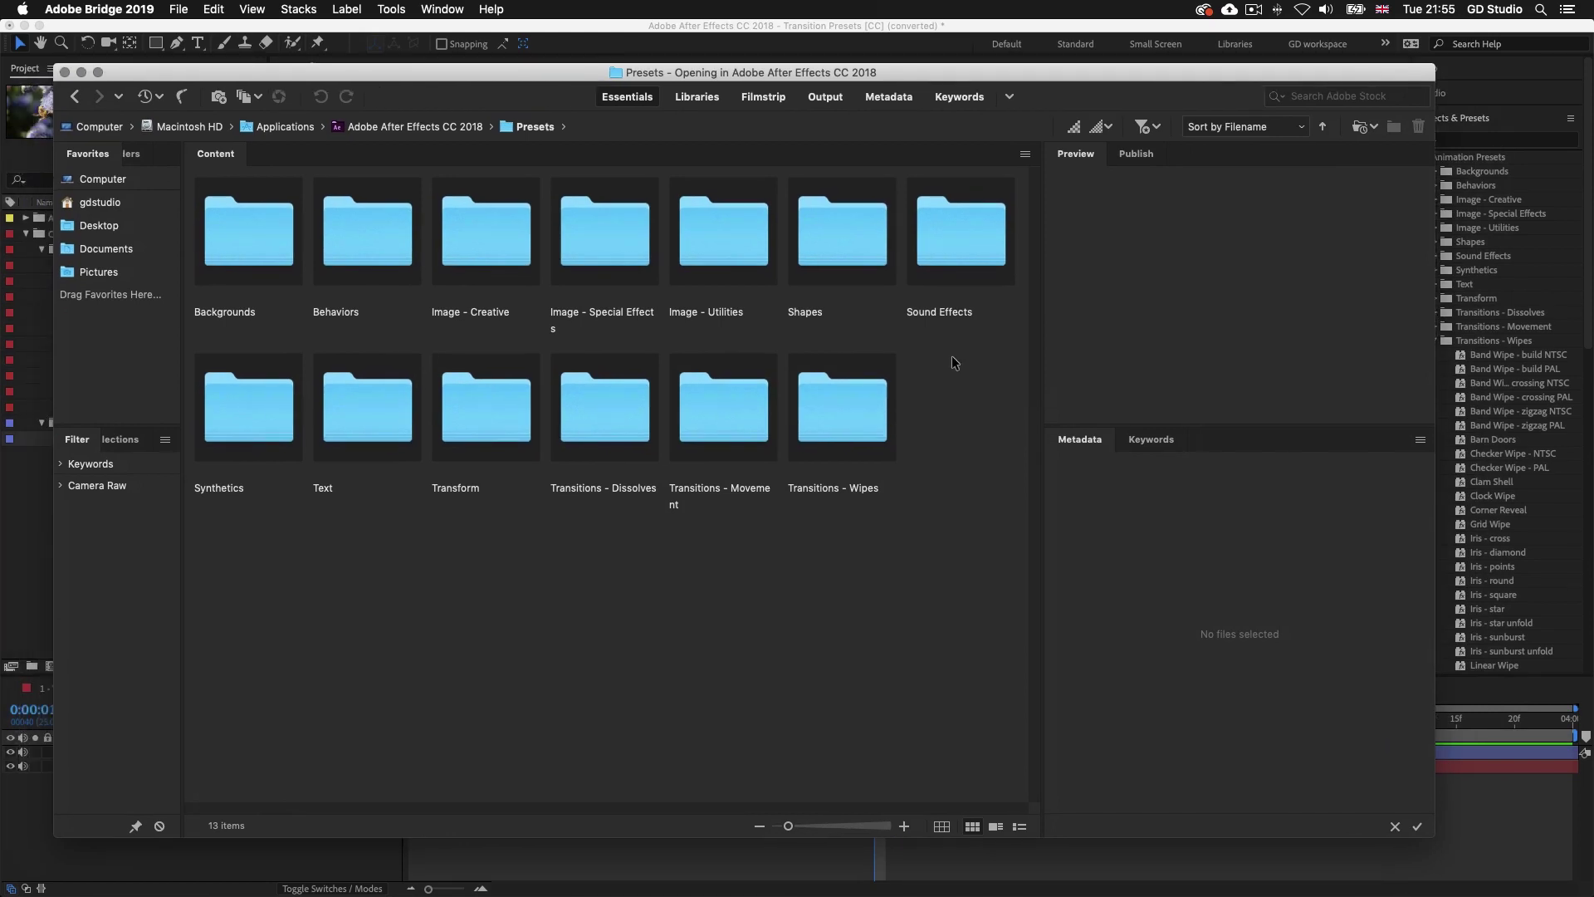
double_click(847, 413)
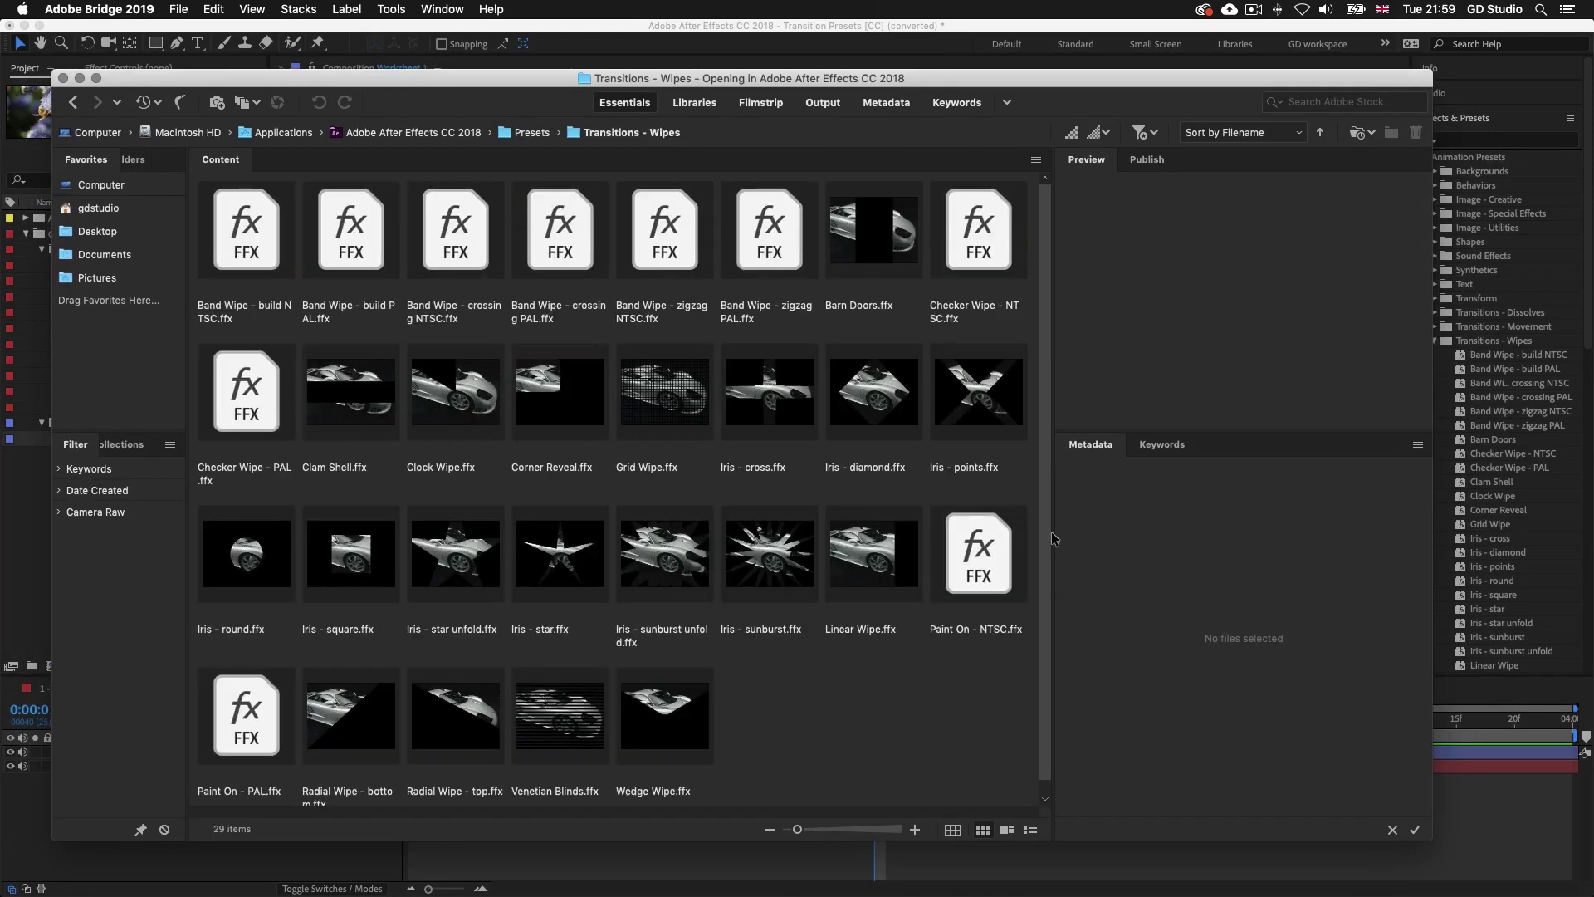
Preview the Grid Wipe, Iris - diamond, Iris - sunburst unfold and Clam Shell presets, then return to After Effects
left_click(677, 400)
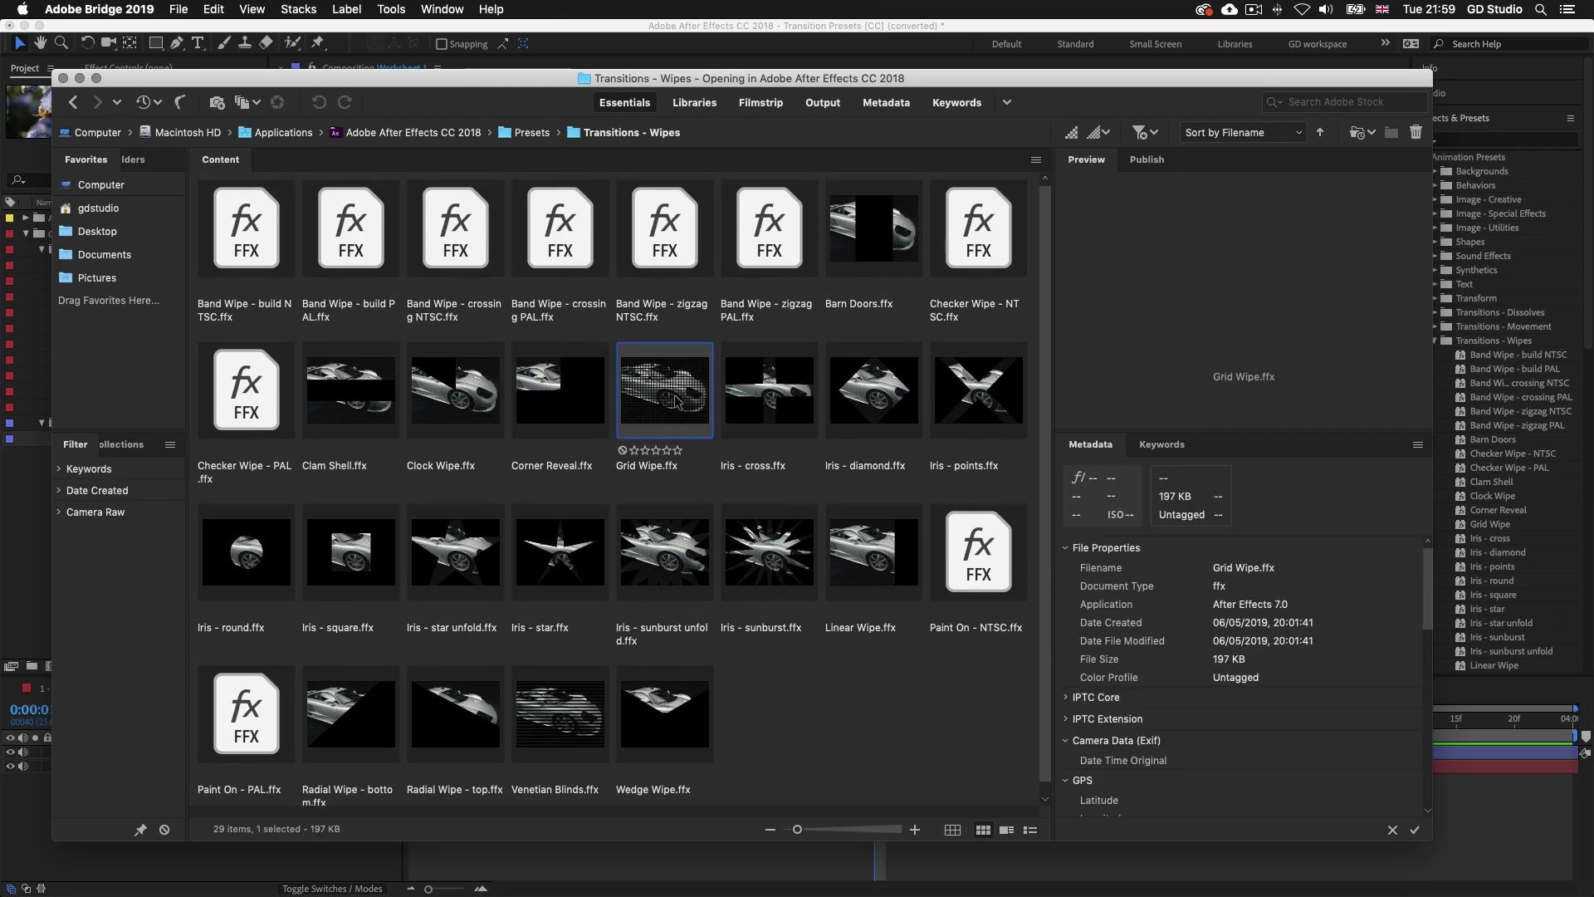
left_click(859, 405)
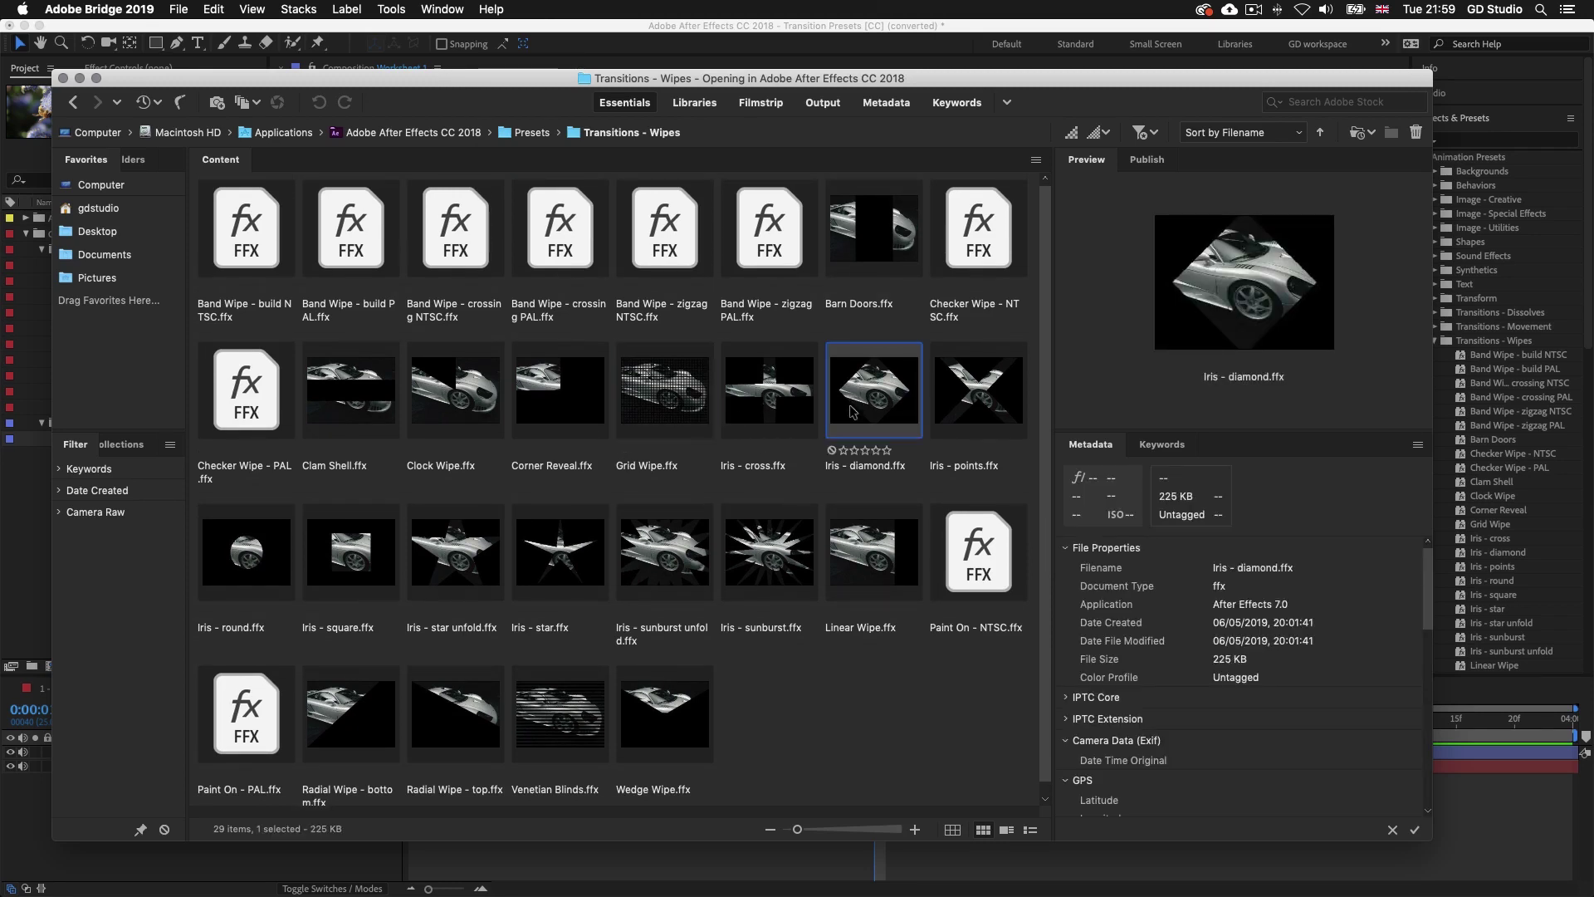
left_click(683, 541)
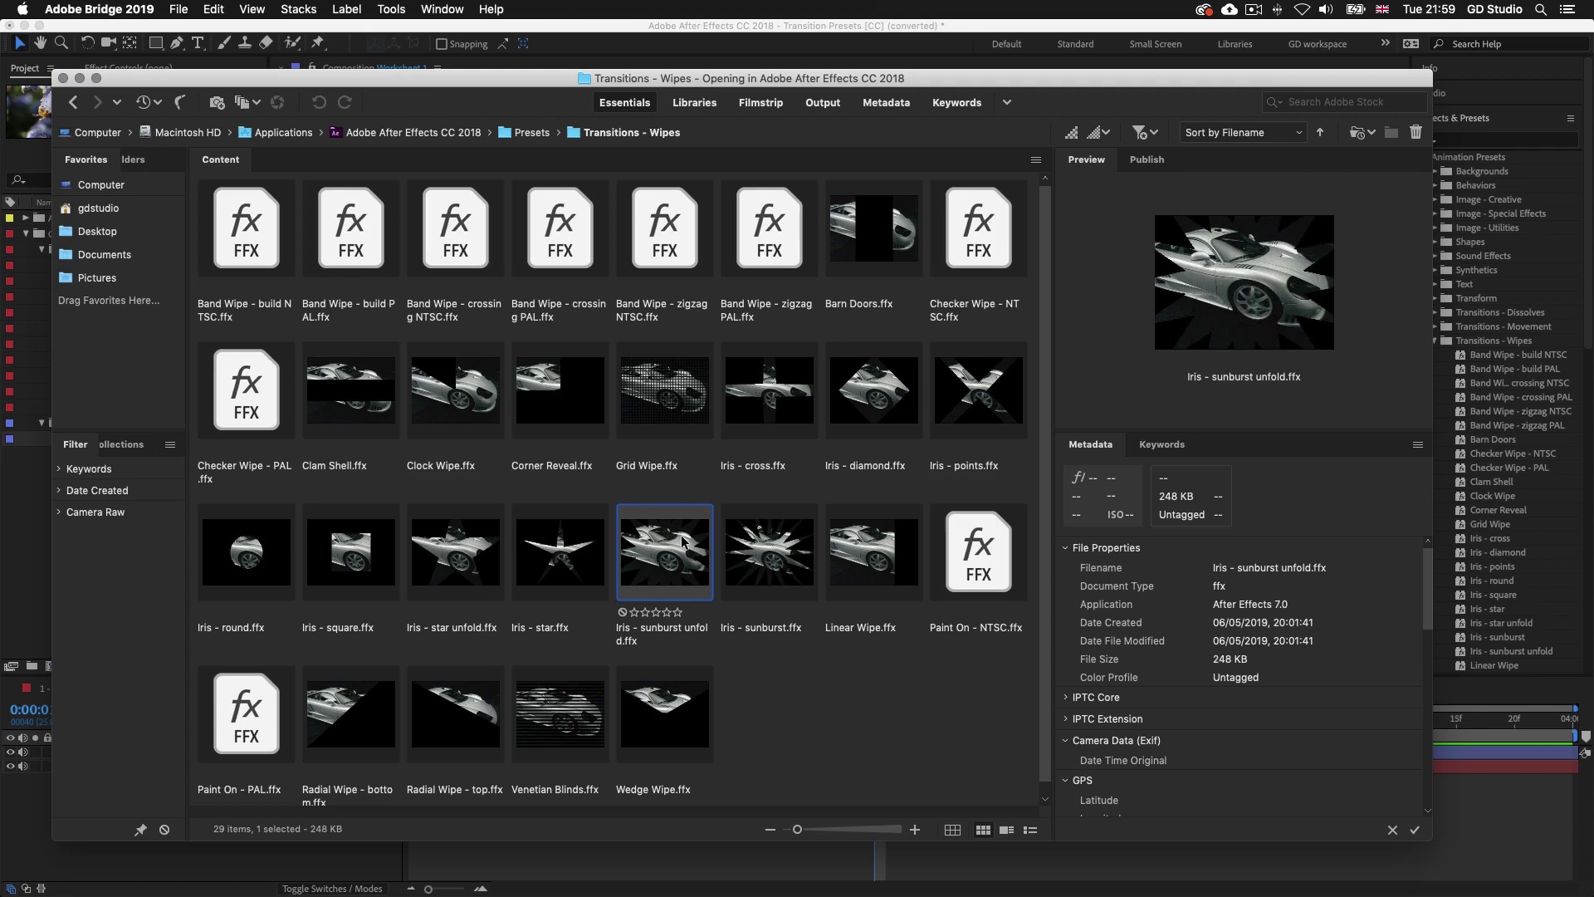
left_click(366, 408)
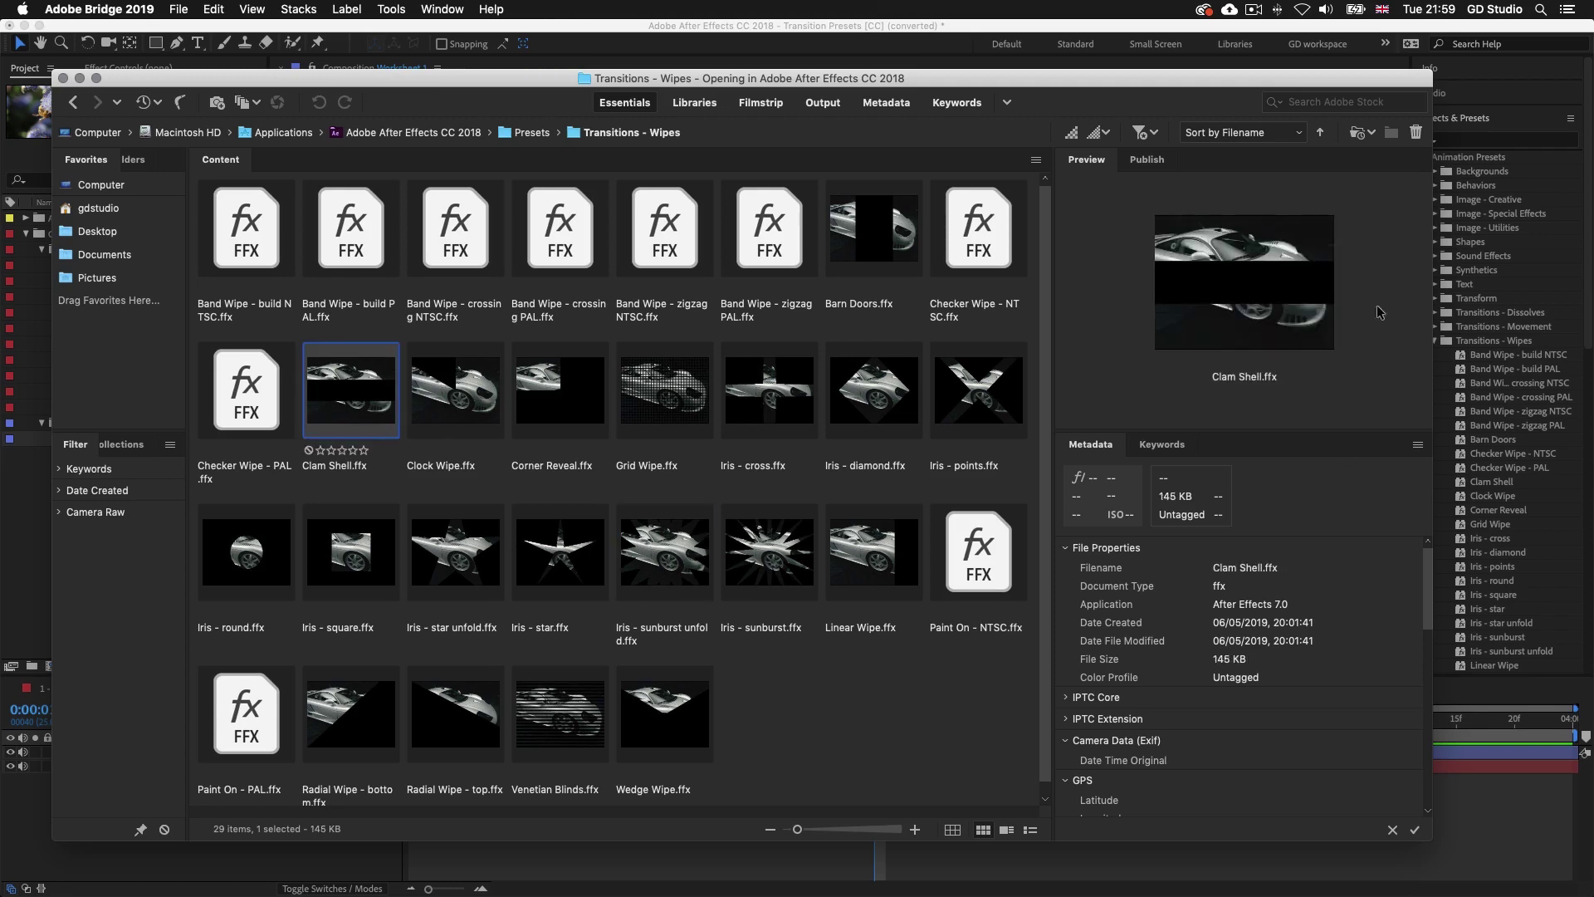
left_click(25, 552)
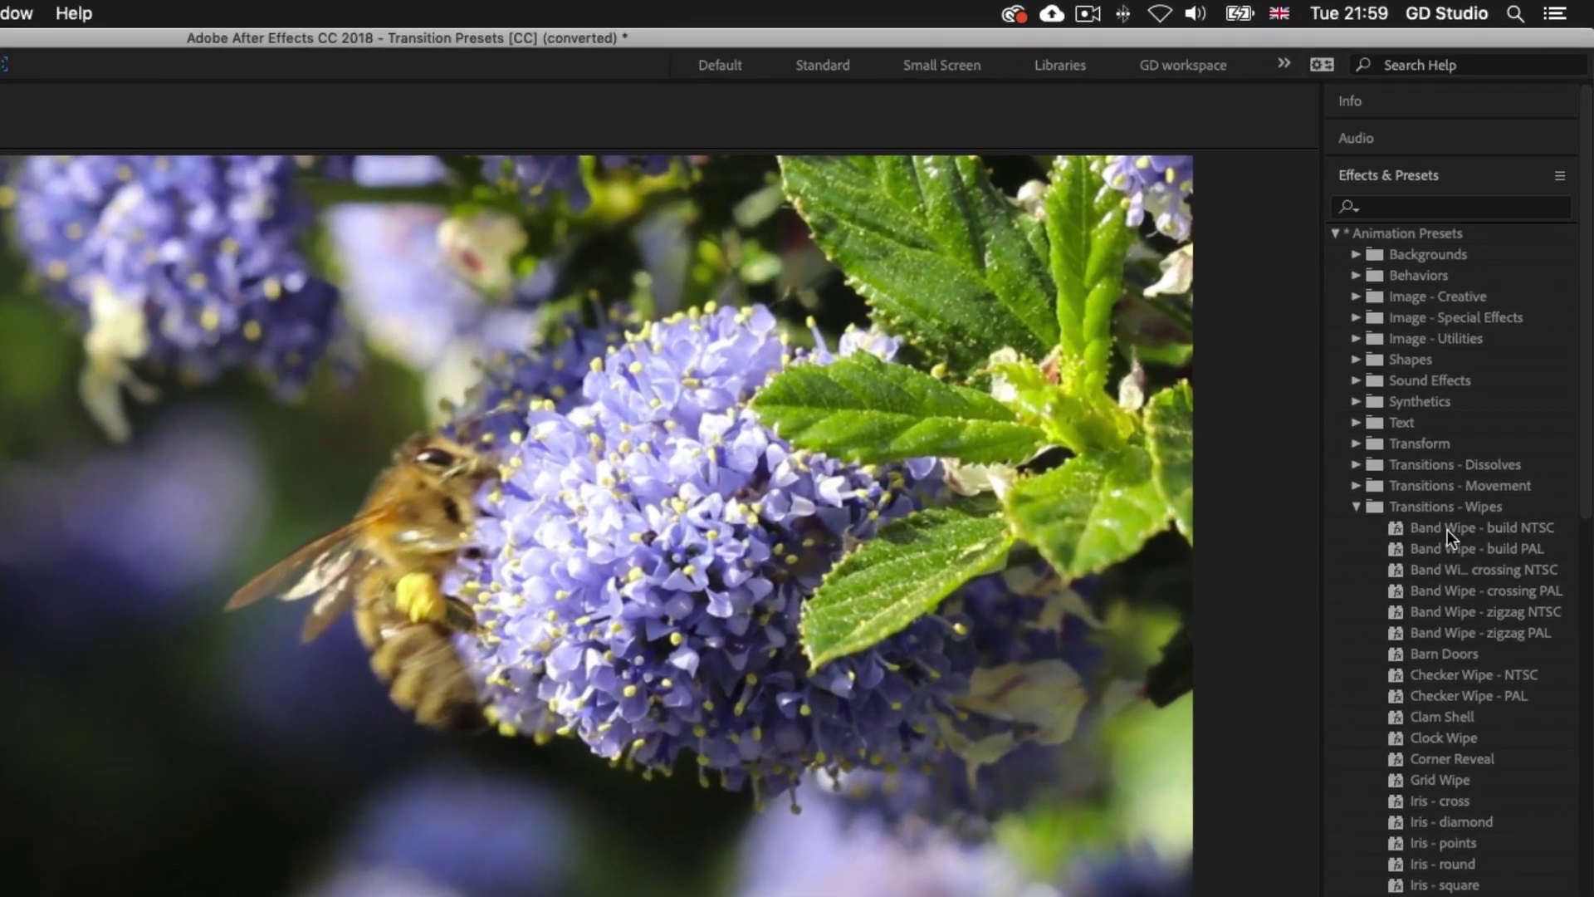
Apply the Clam Shell wipe preset to BEE_1.mp4 with the current time at 0:00:01:10
left_click(1427, 716)
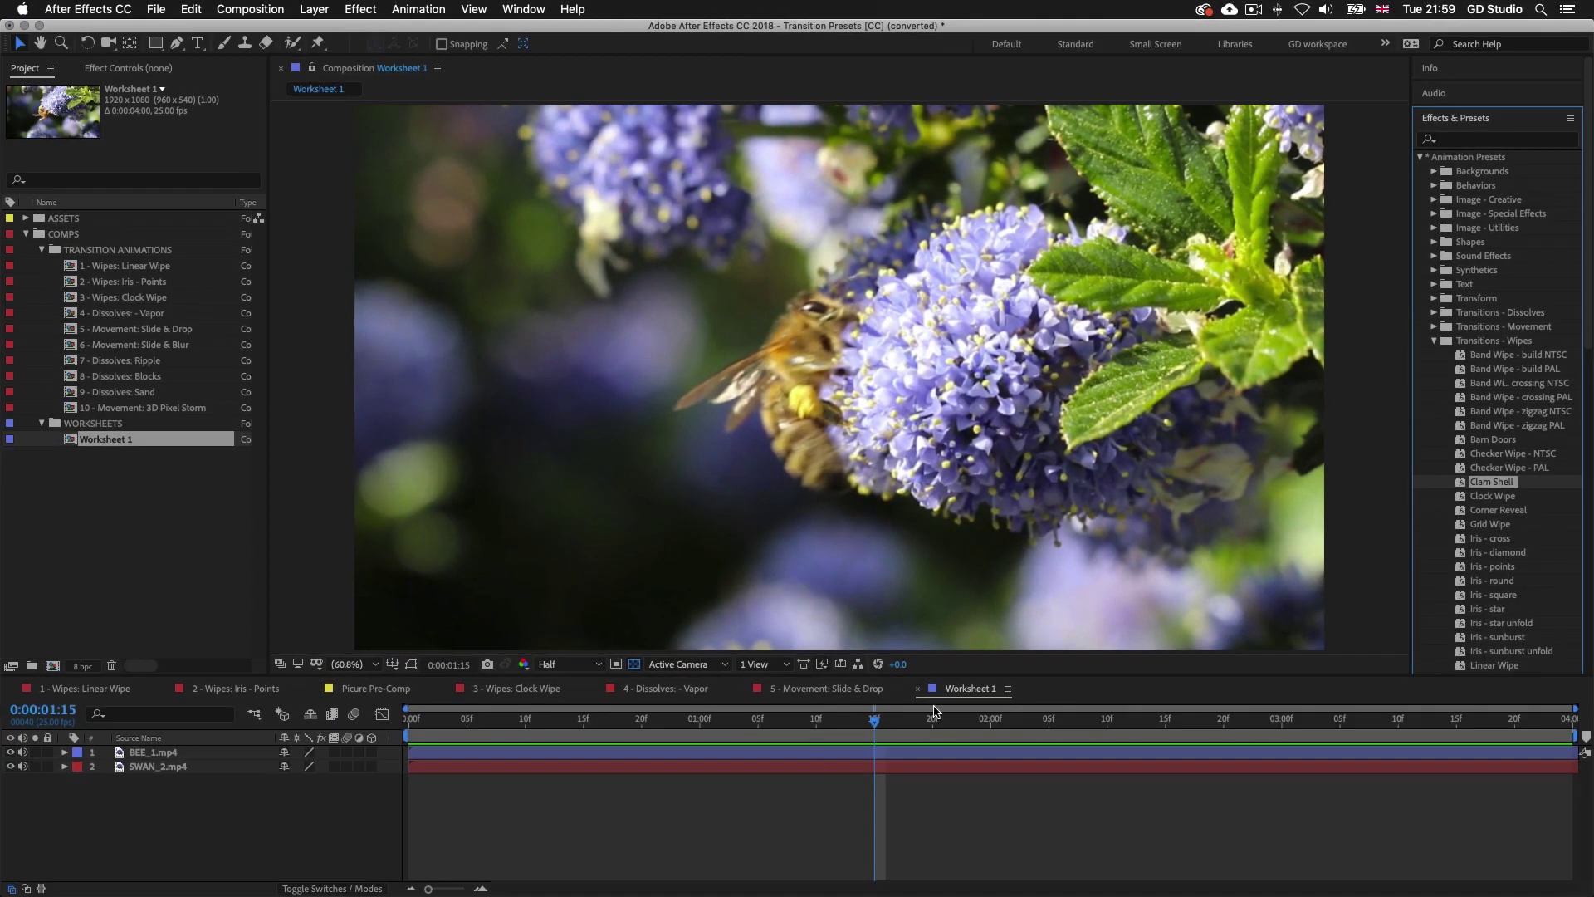
left_click_drag(875, 719, 825, 728)
left_click_drag(1487, 485, 871, 753)
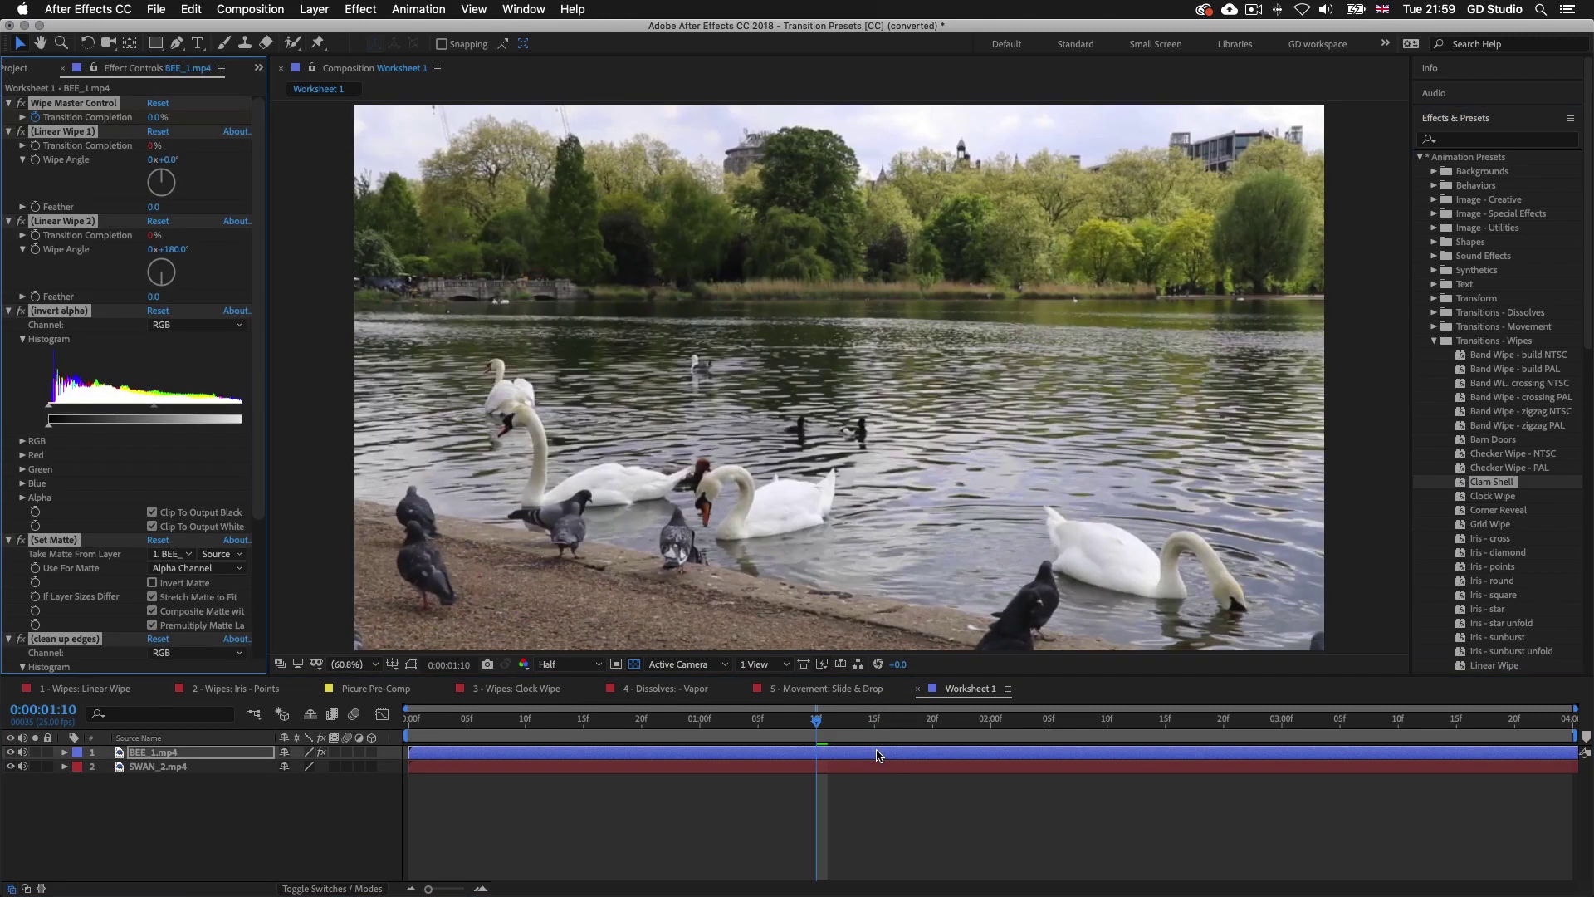
Reveal the BEE_1.mp4 keyframes and inspect the Clam Shell wipe at its first and last Transition Completion keyframes
left_click(878, 754)
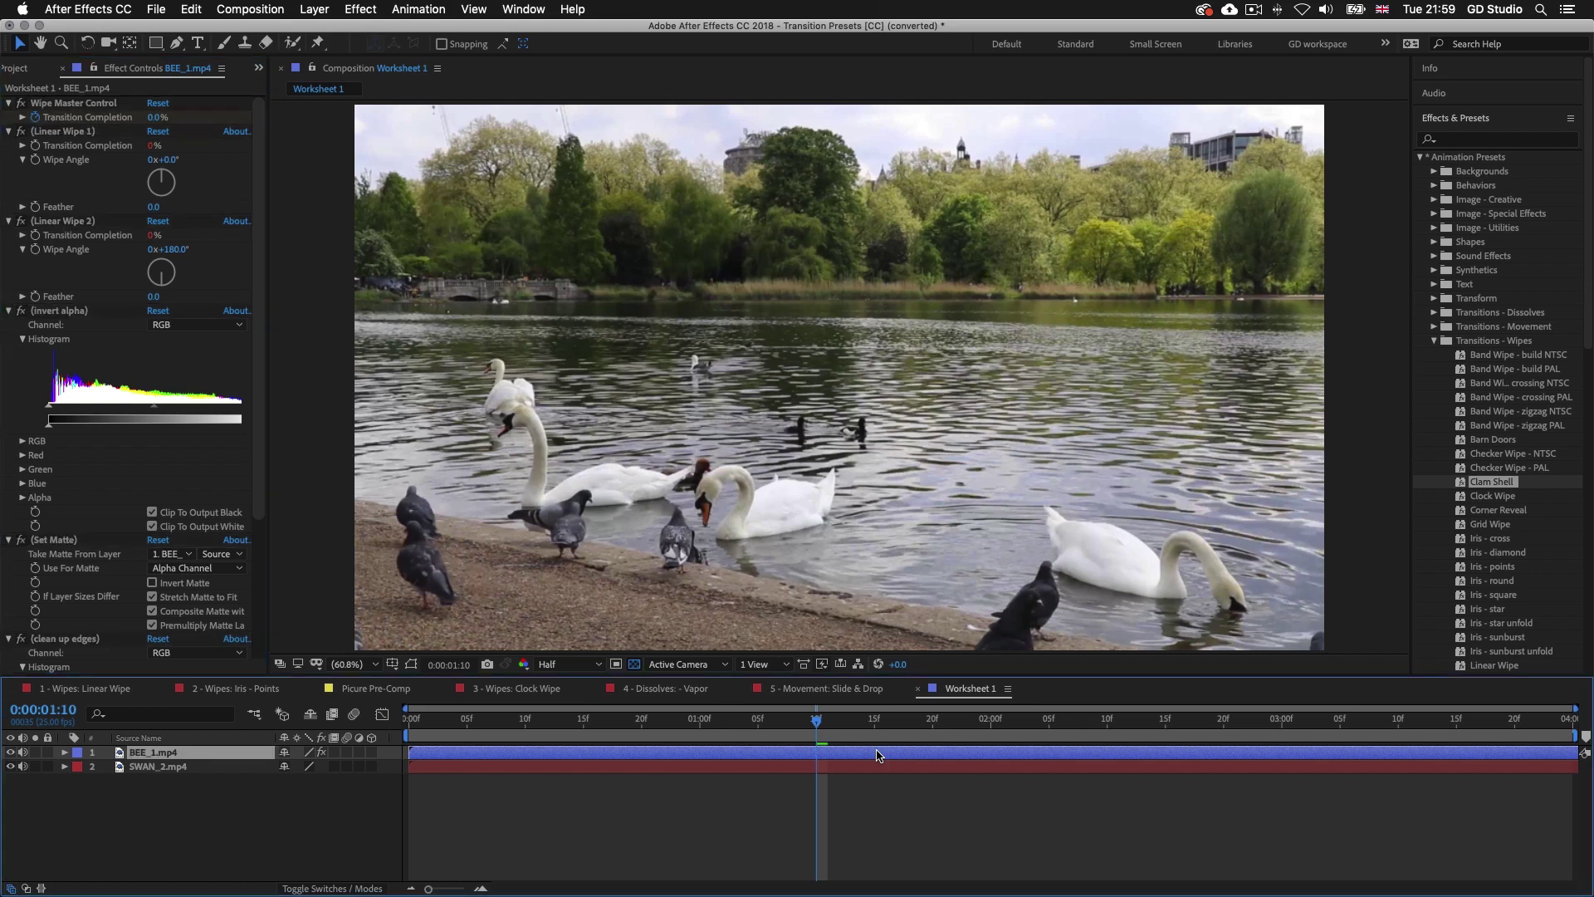
key("u")
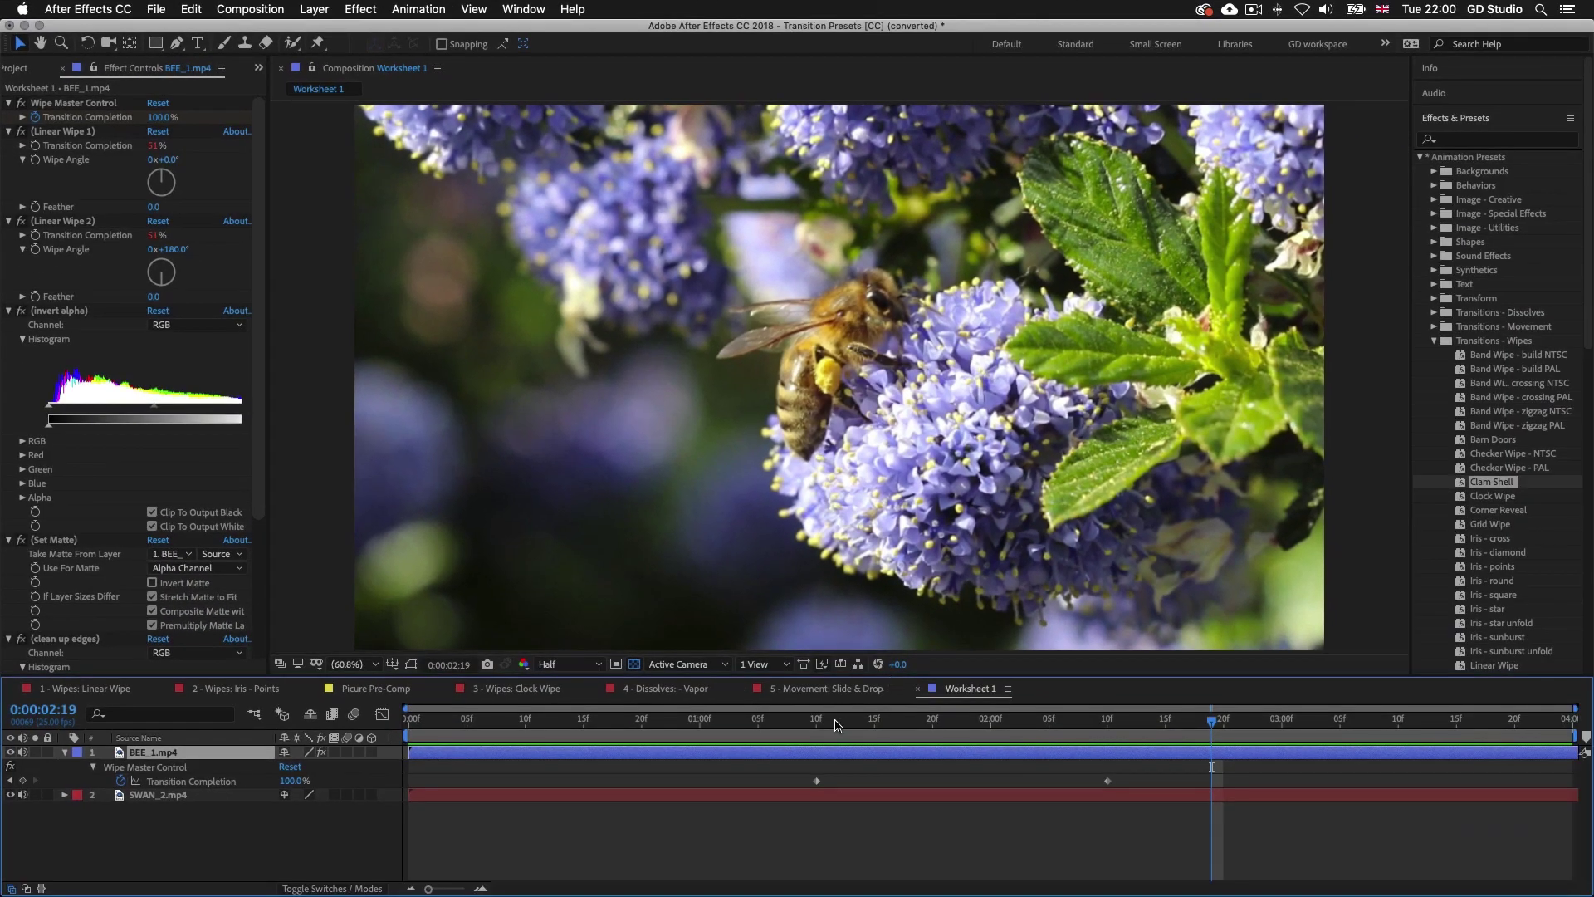
left_click(817, 722)
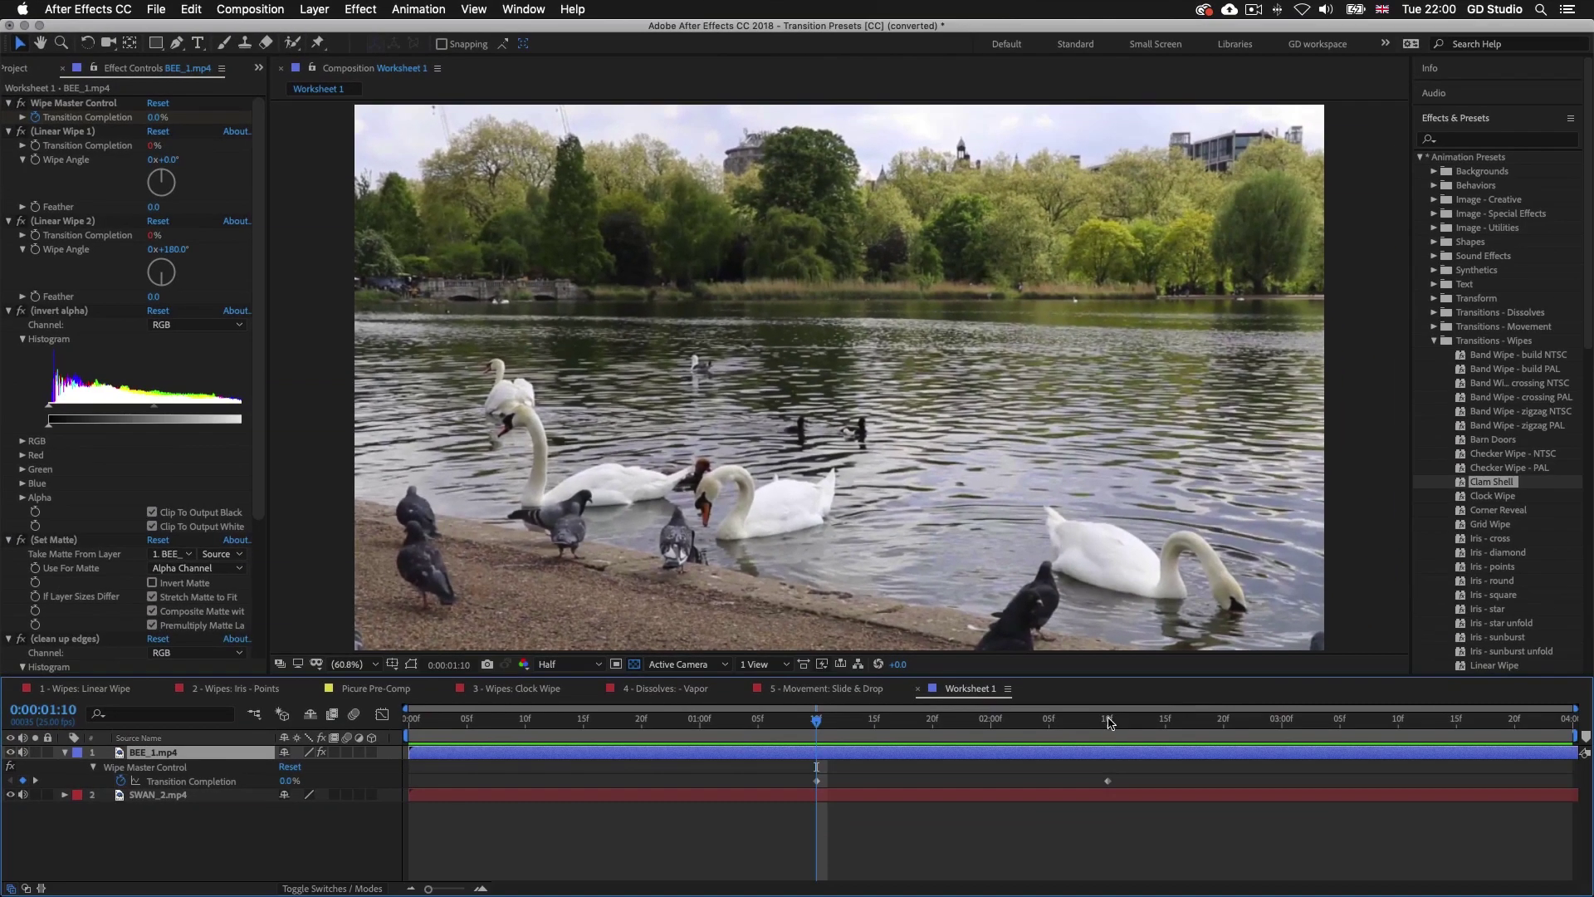
key("k")
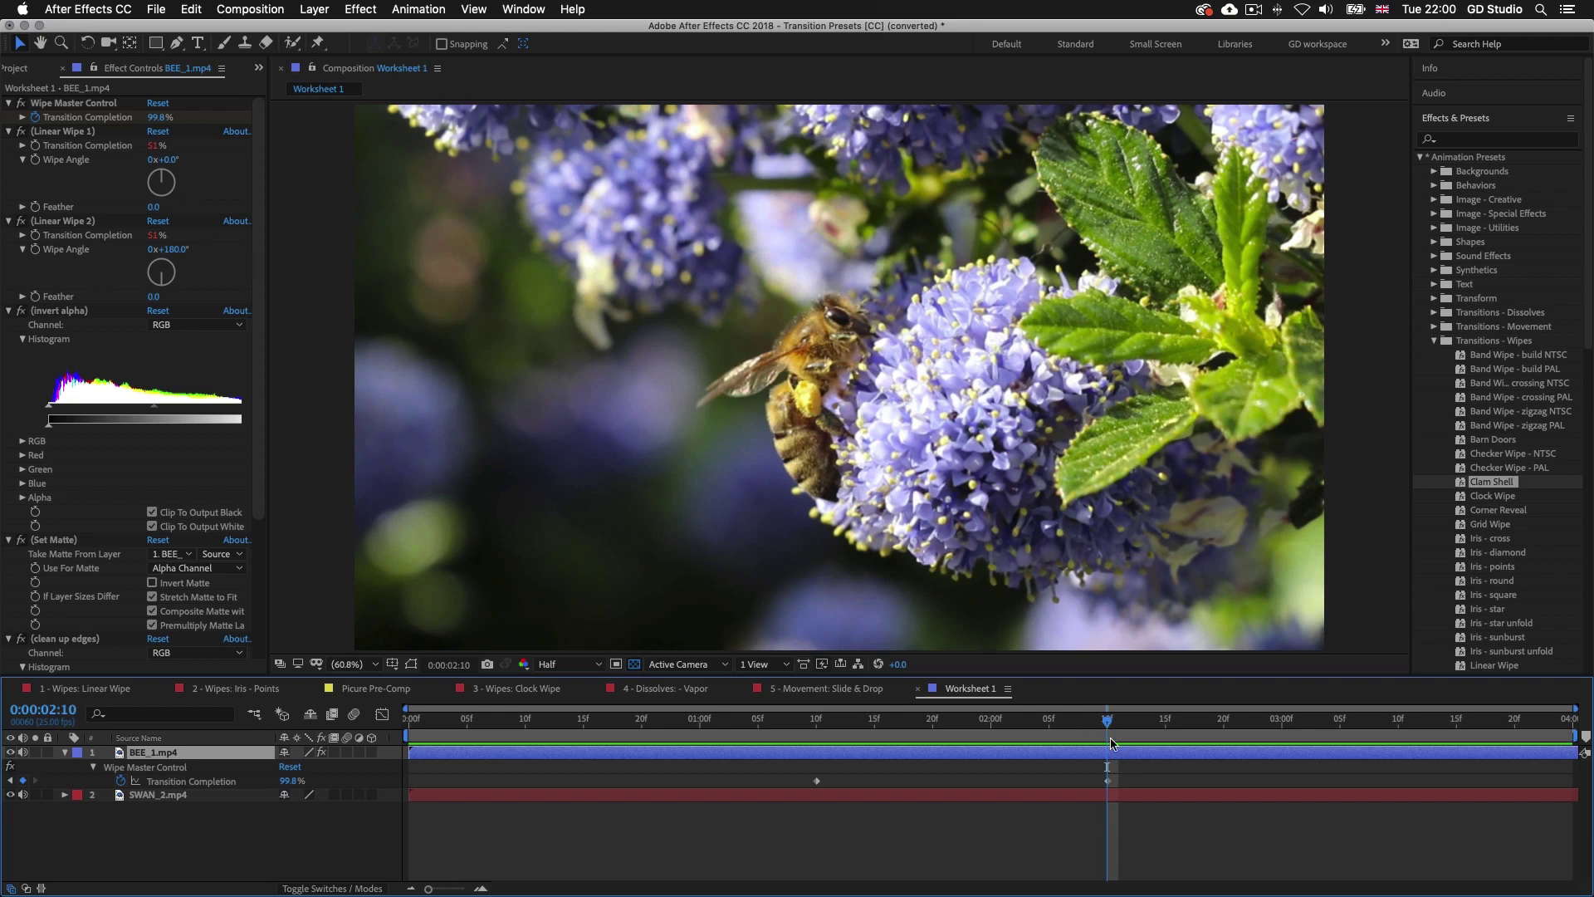
Reverse the Clam Shell wipe by setting Transition Completion to 100% at 0:00:01:10 and 0% at 0:00:02:10
left_click_drag(1096, 726, 817, 727)
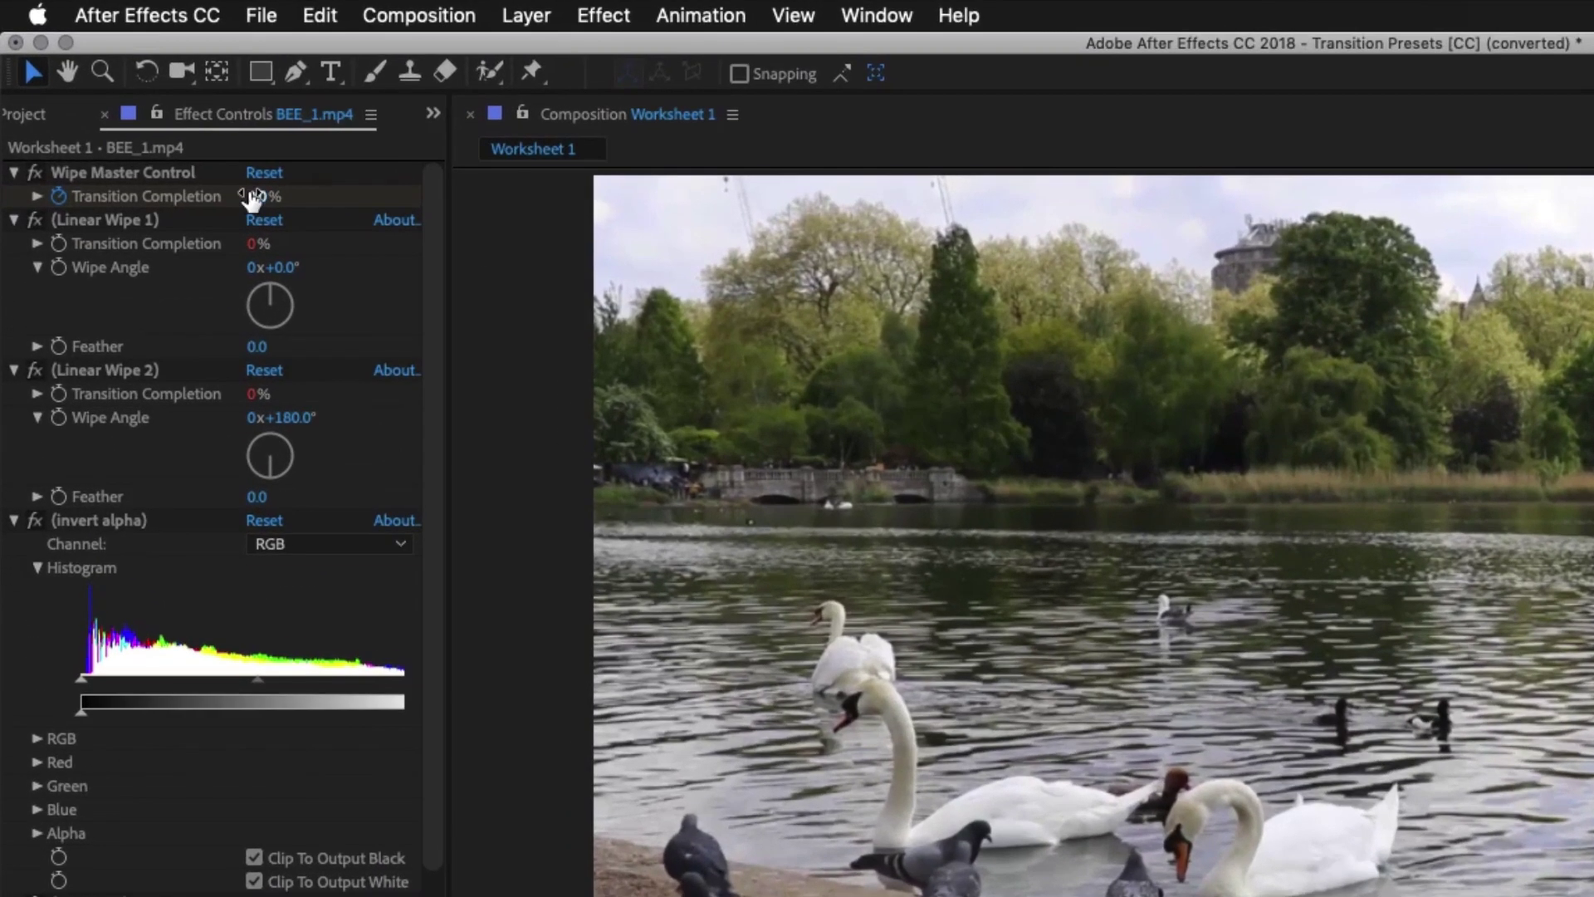
left_click_drag(154, 117, 199, 117)
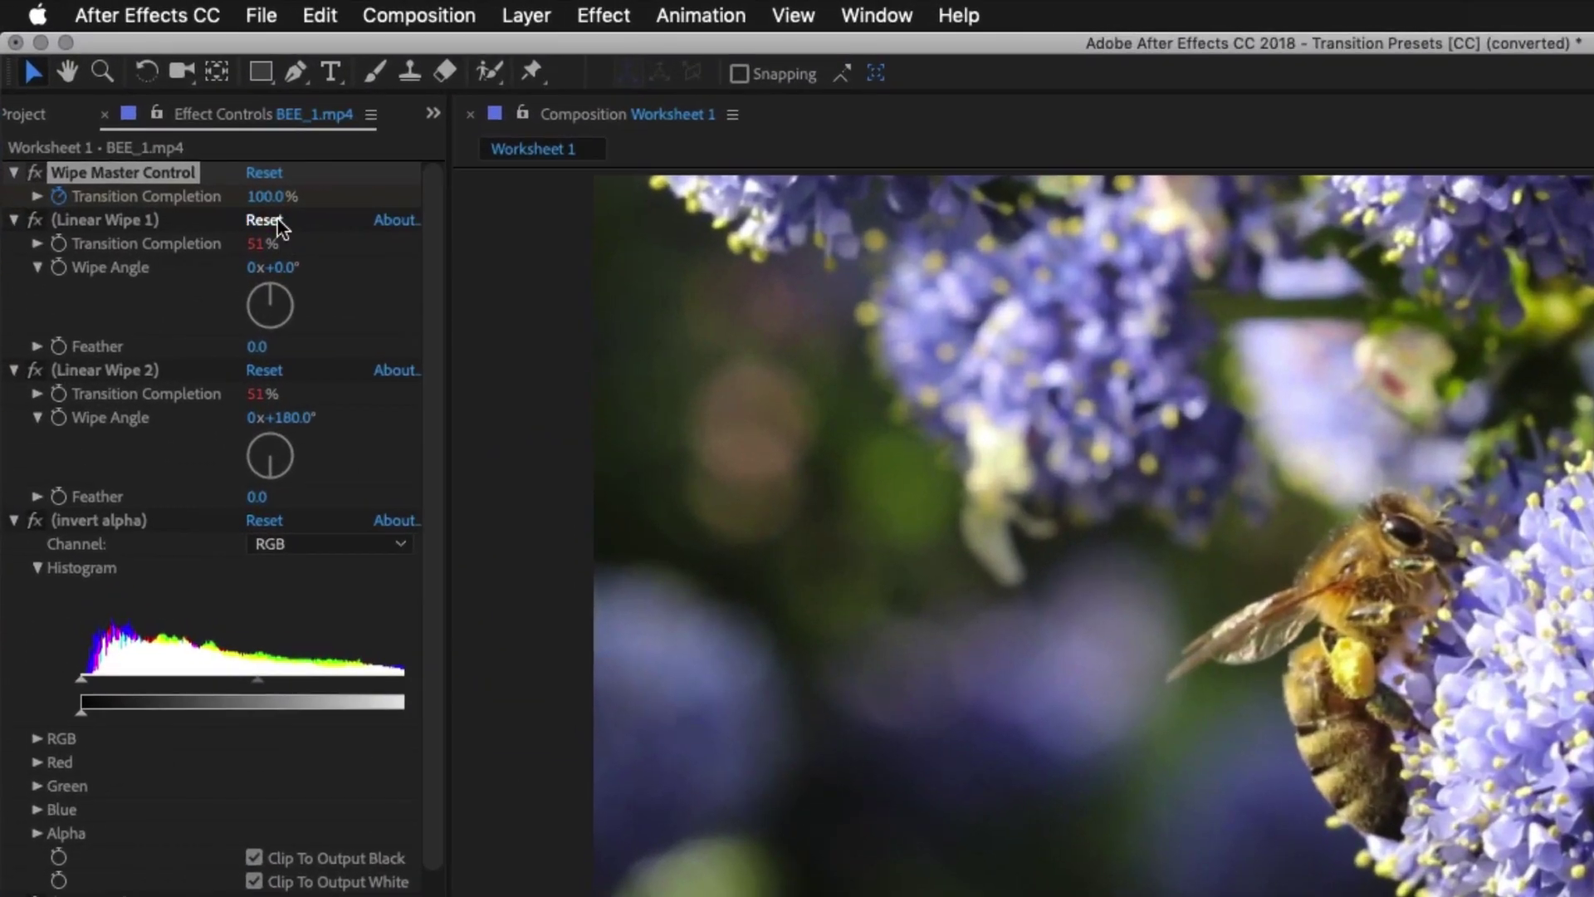
left_click(265, 196)
type("0")
key("Return")
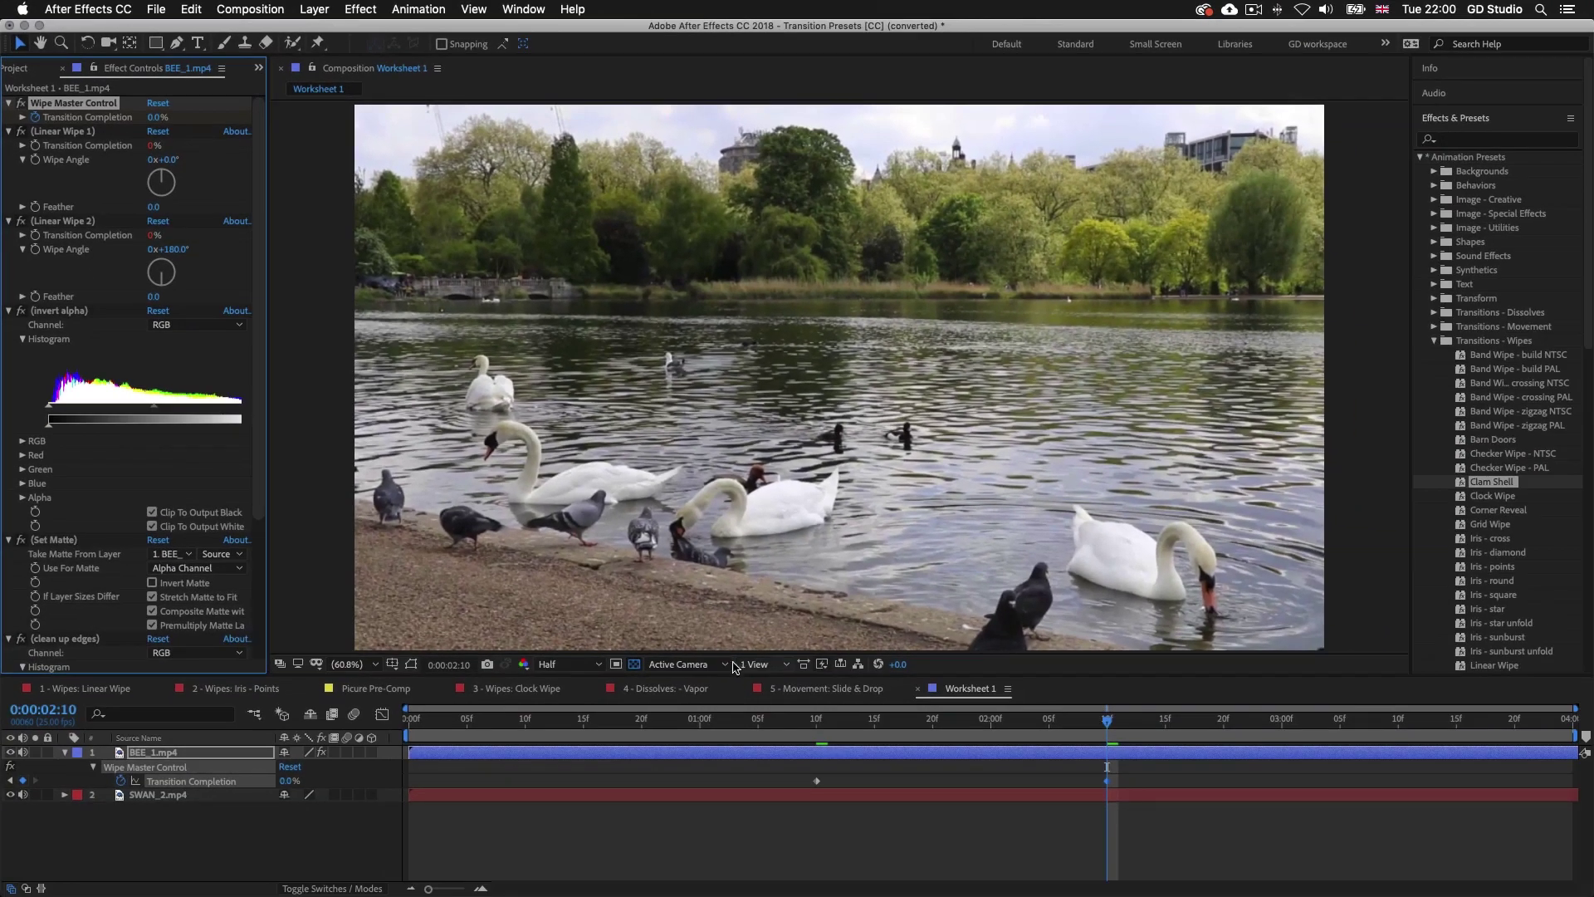
Play Worksheet 1 from just before the first keyframe to preview the reversed Clam Shell wipe
left_click(686, 721)
key("space")
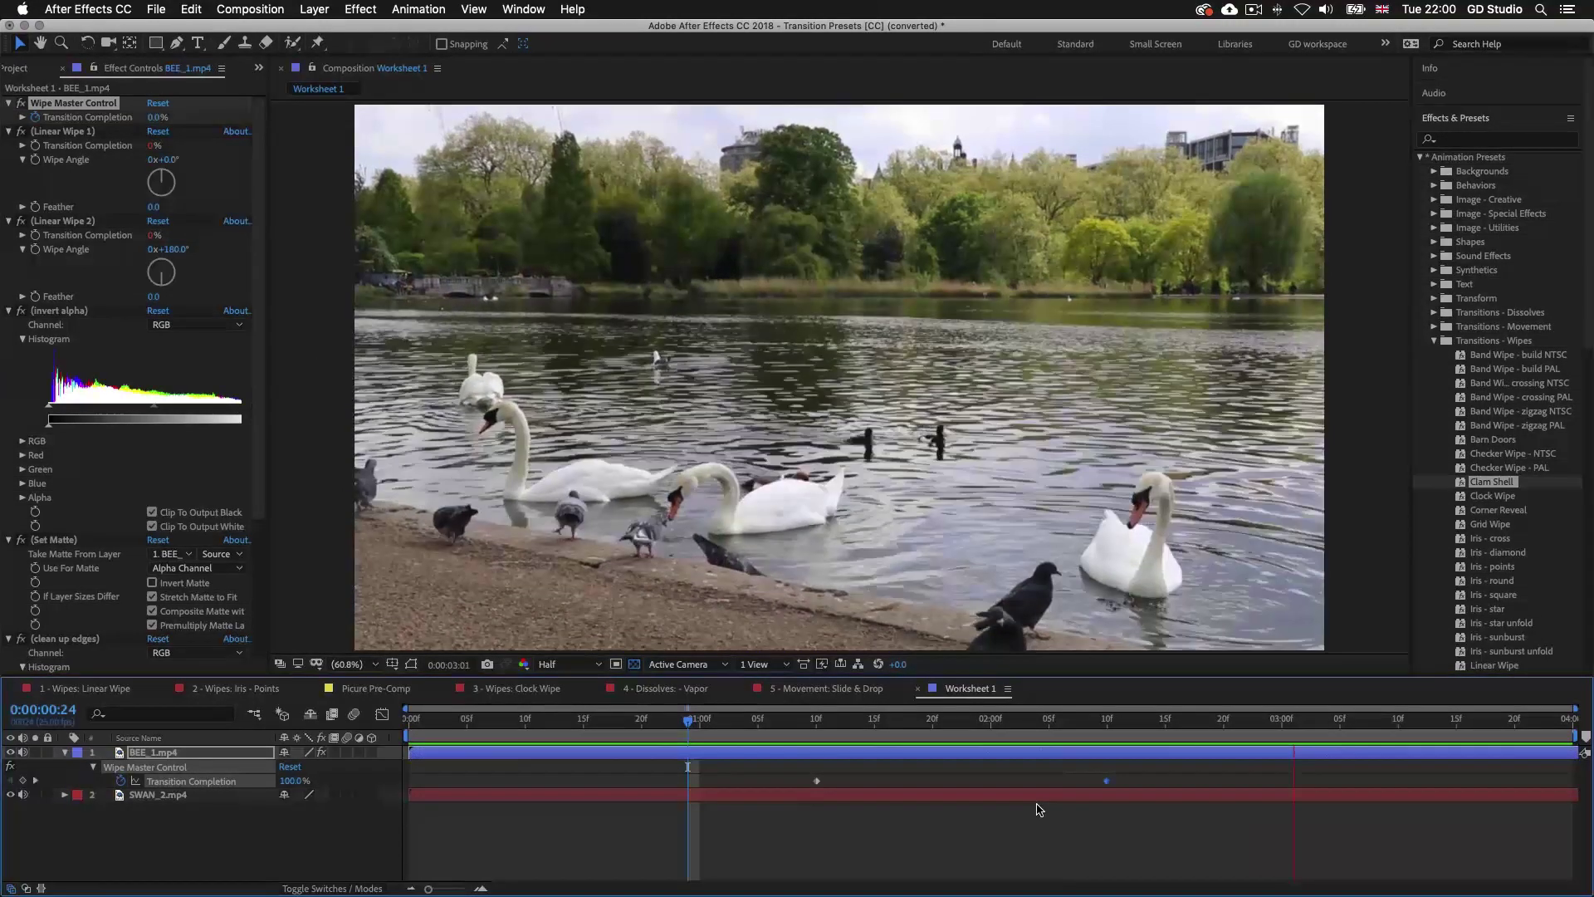
key("space")
key("j")
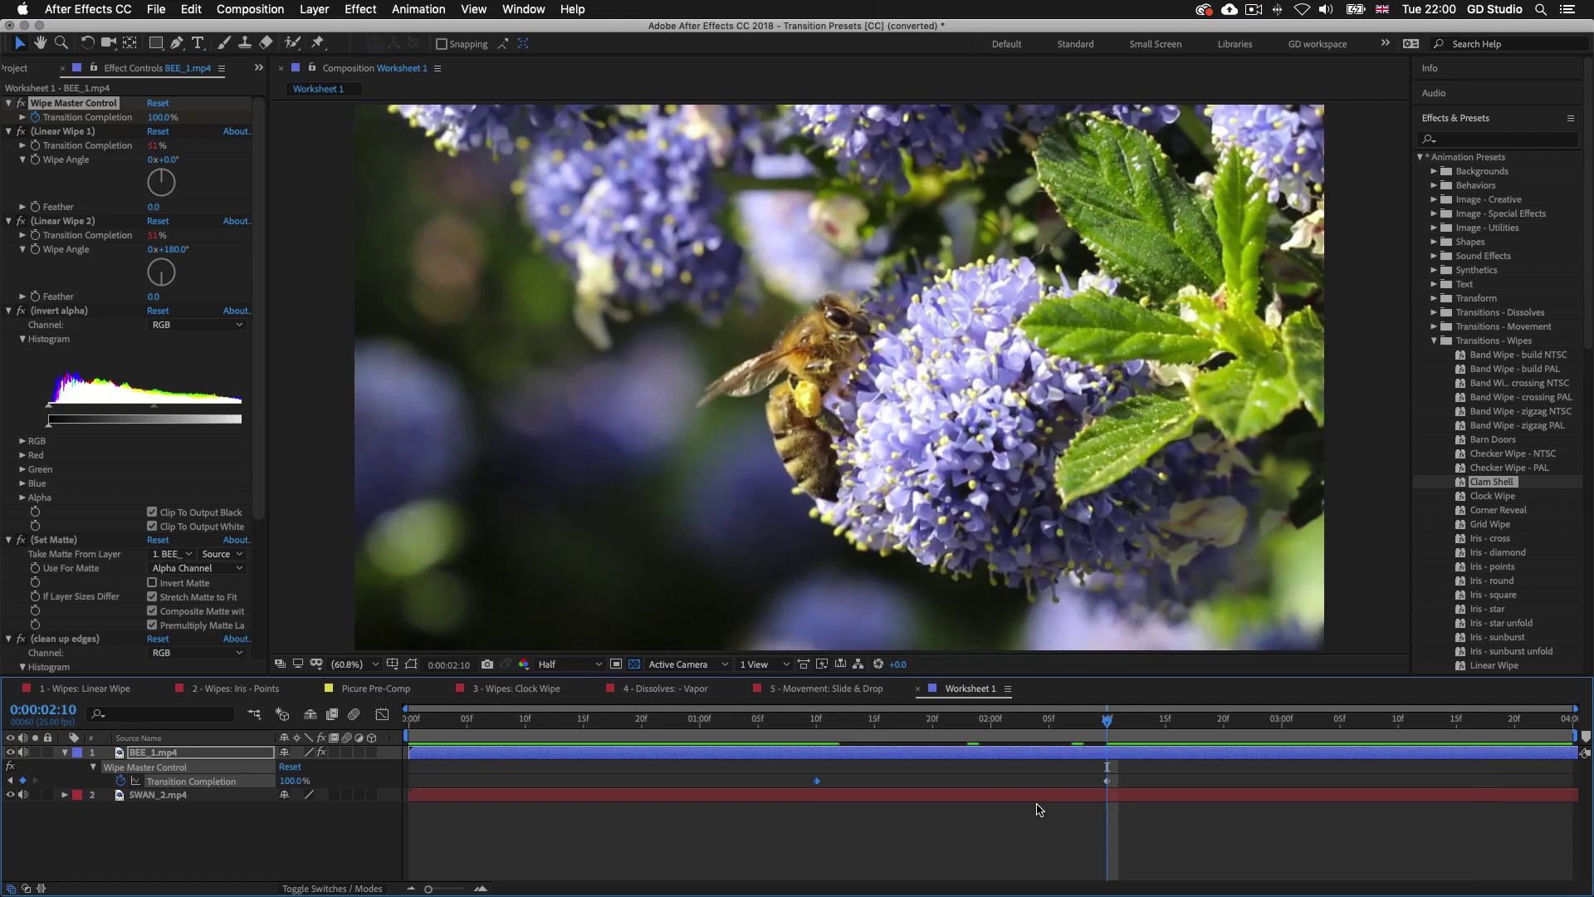
Undo the keyframe changes and the Clam Shell preset on BEE_1.mp4
key("super+z")
key("super+z")
key("super+z")
key("super+z")
key("super+z")
key("super+z")
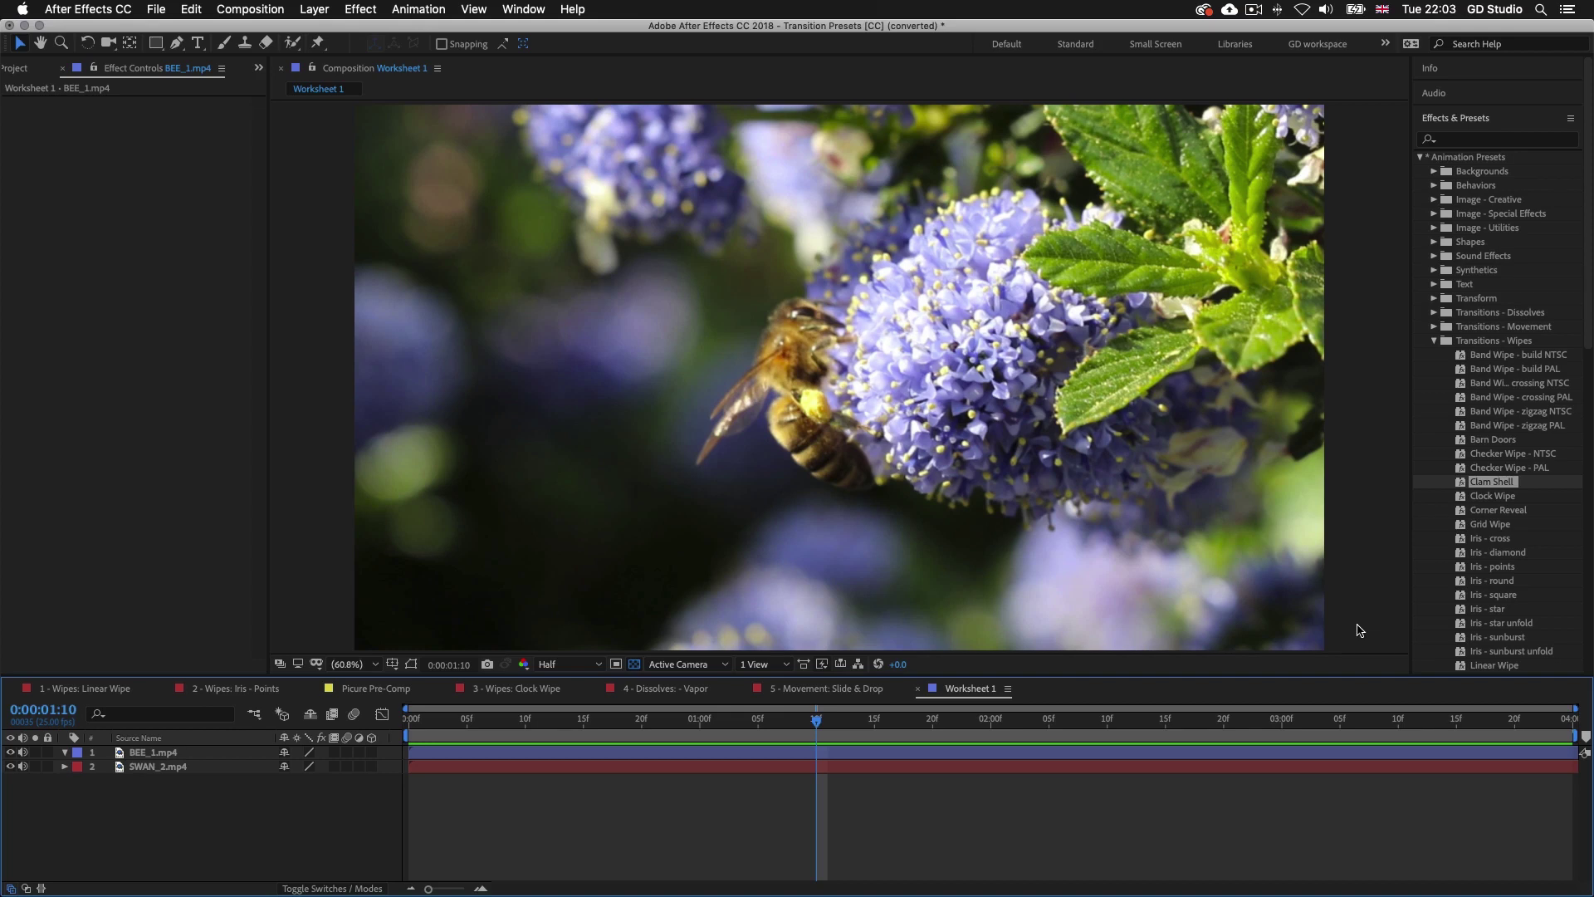
Switch to Adobe Bridge, preview Dissolve - ripple in the Transitions - Dissolves presets folder, and return to After Effects
key("super+Tab")
key("super+Tab")
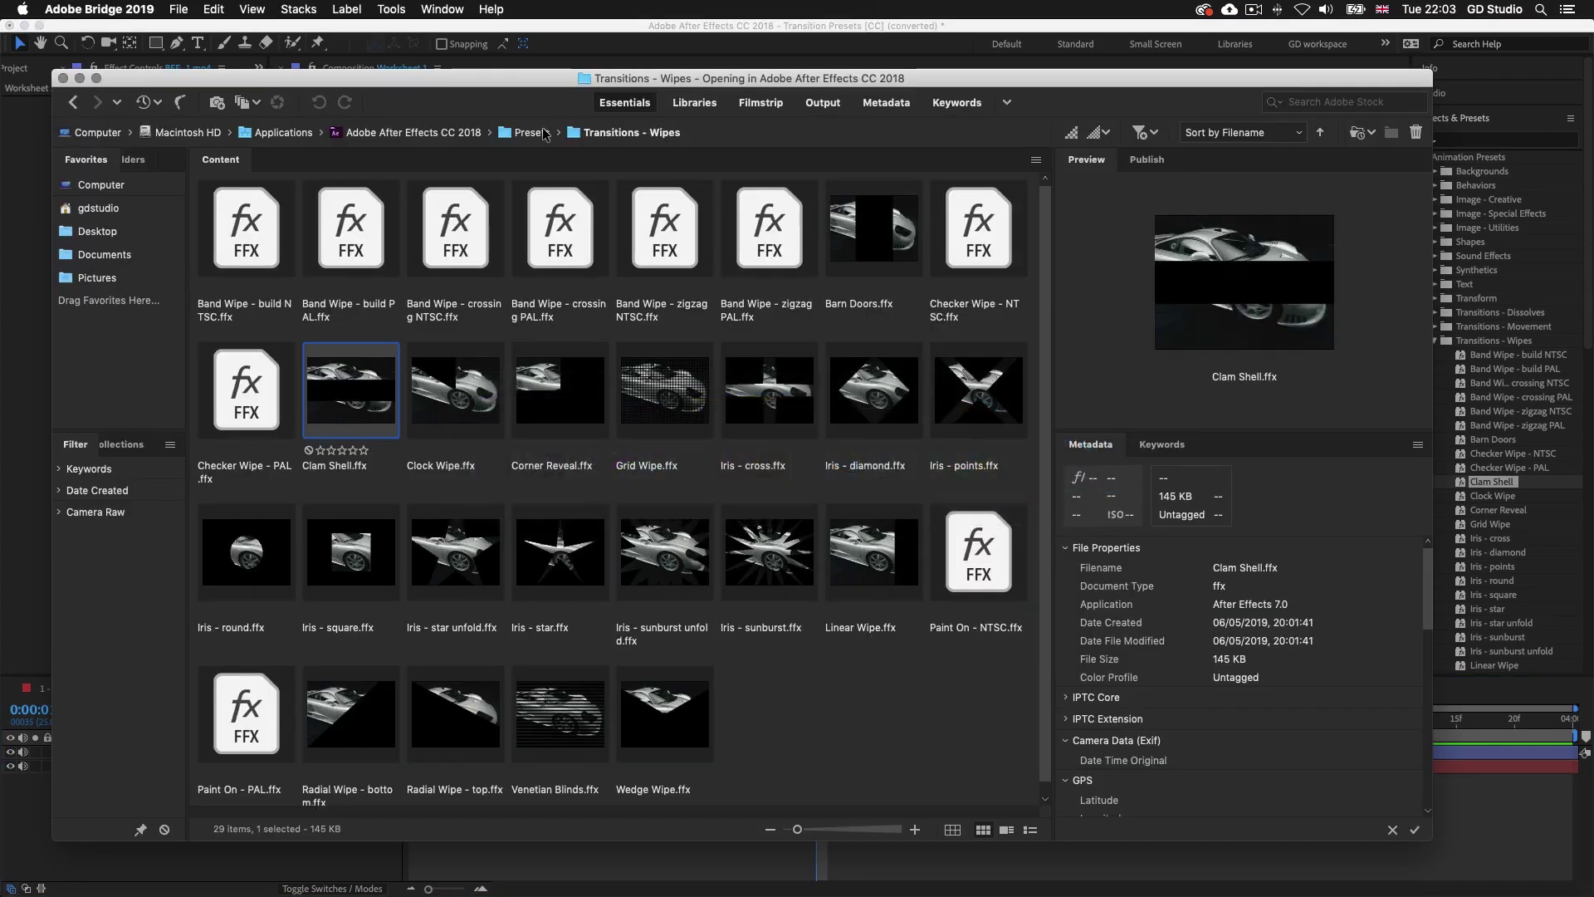
left_click(532, 133)
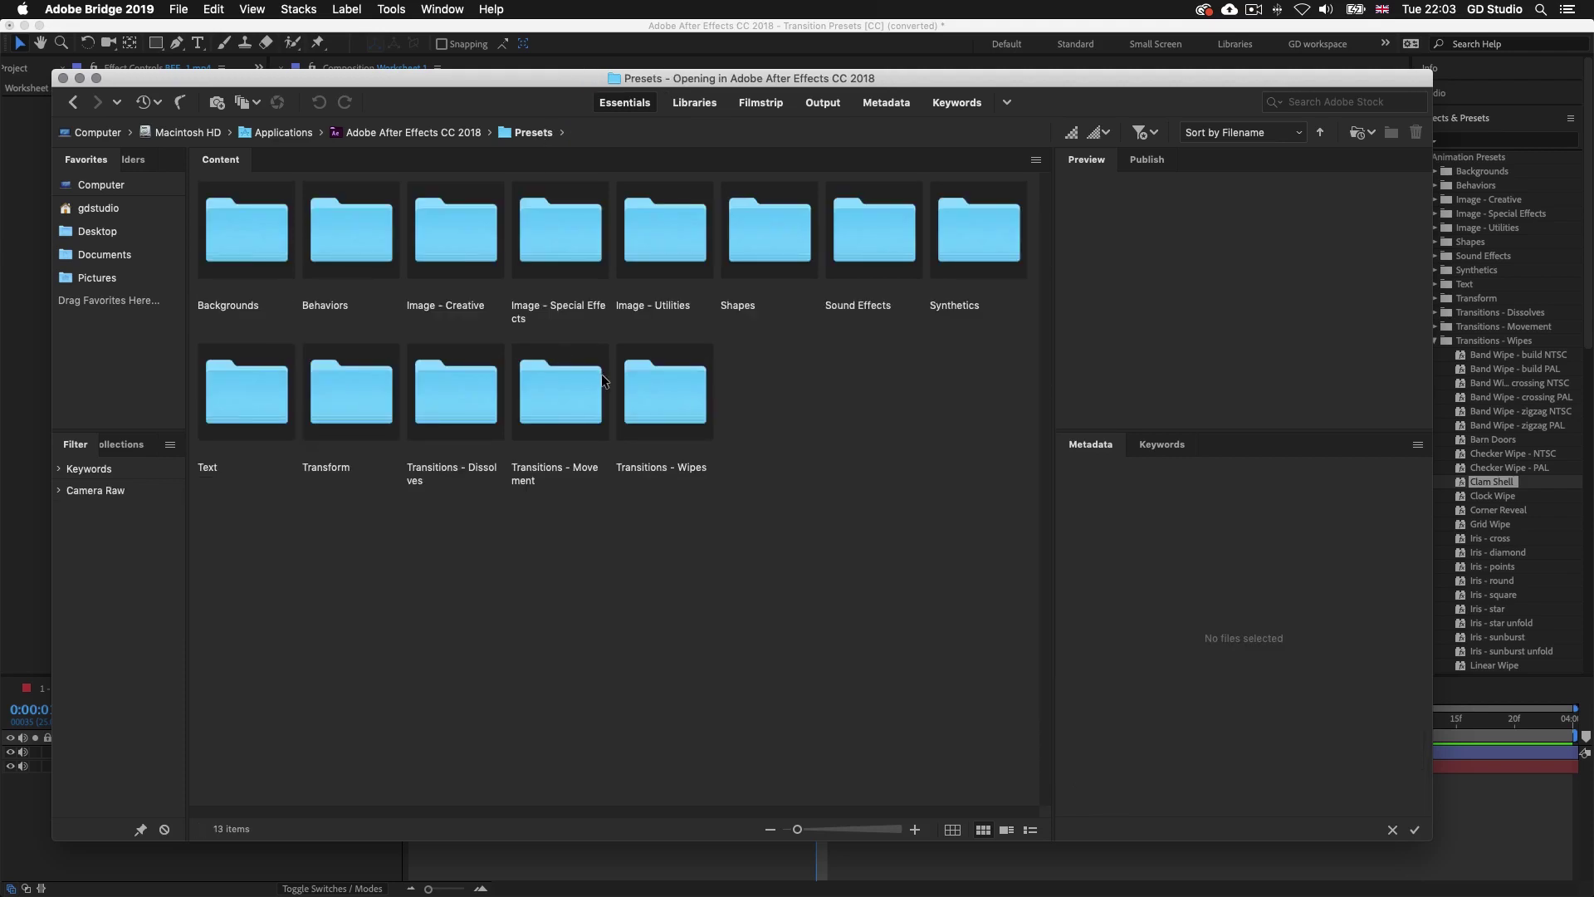
double_click(446, 401)
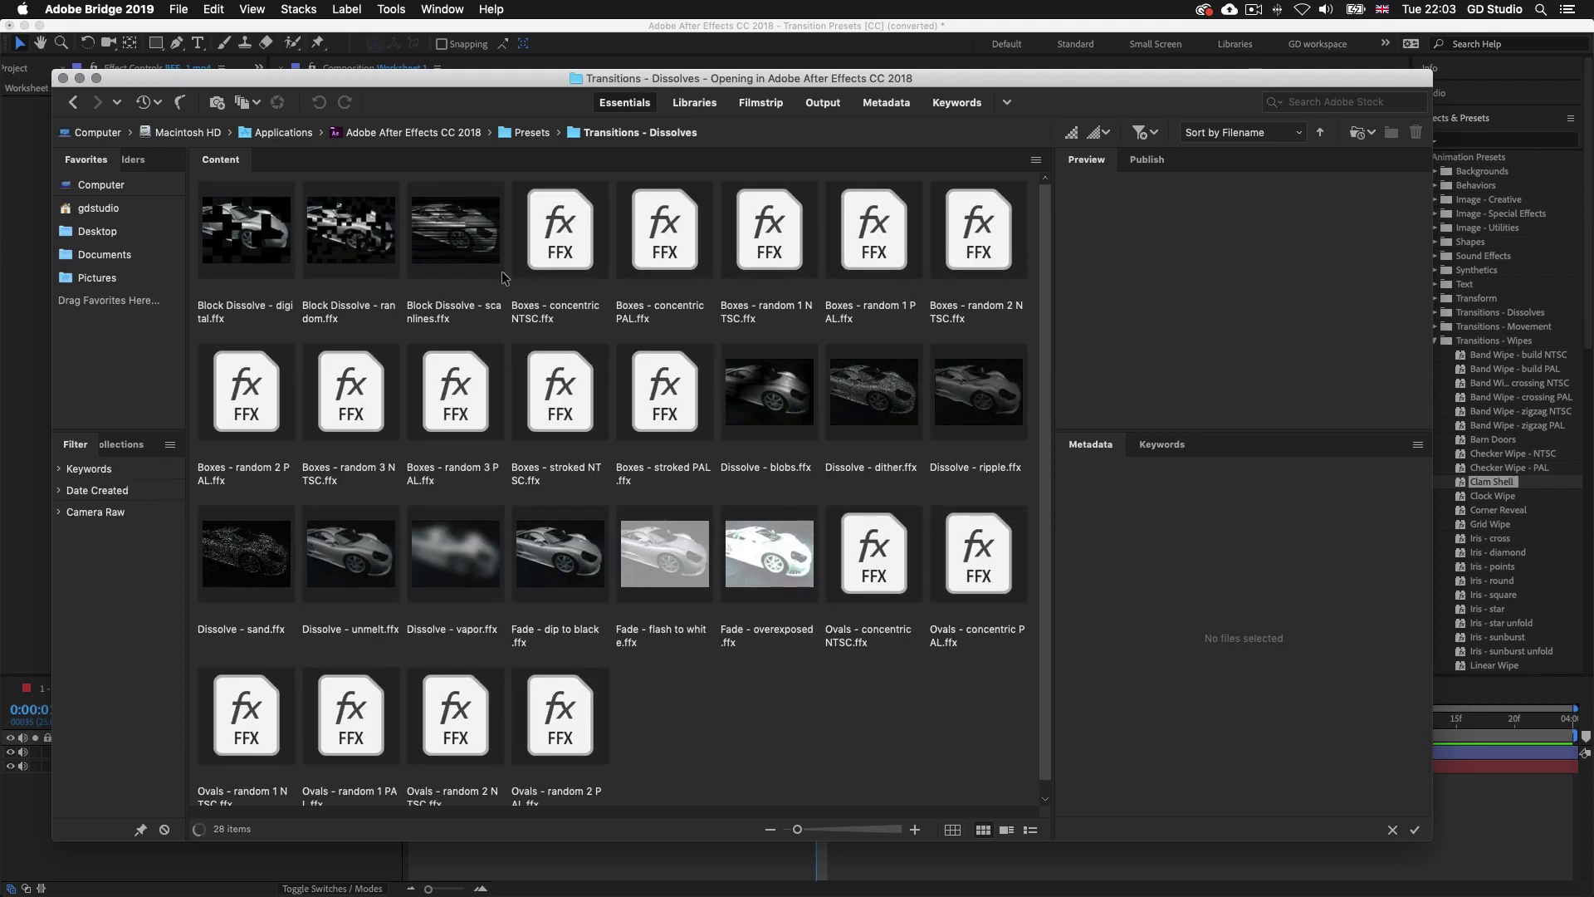
left_click(956, 388)
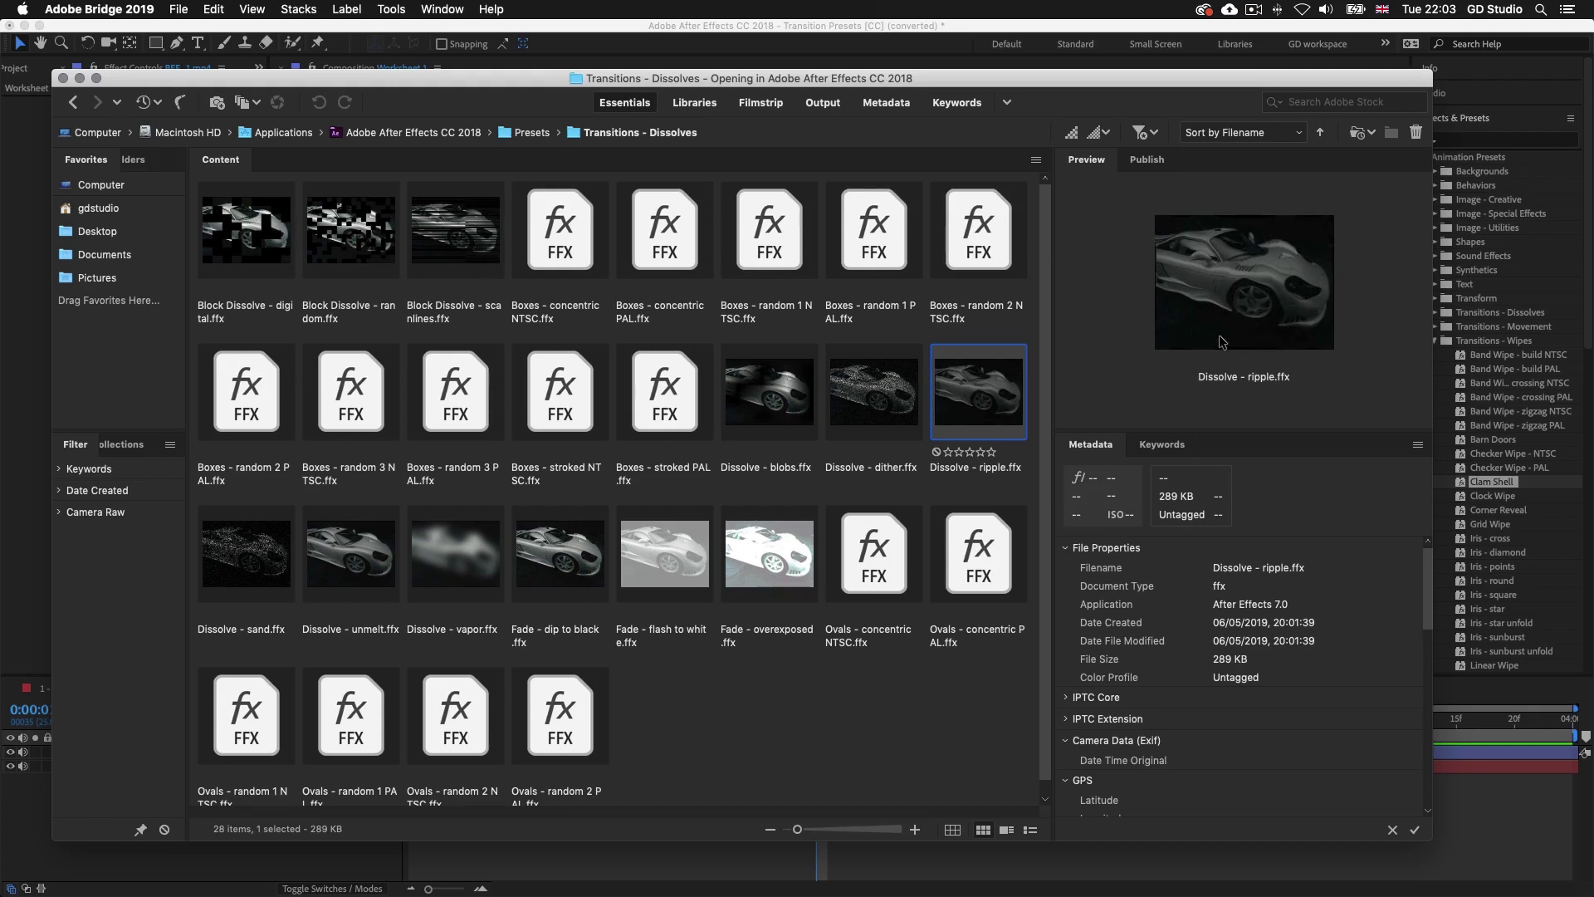
left_click(31, 455)
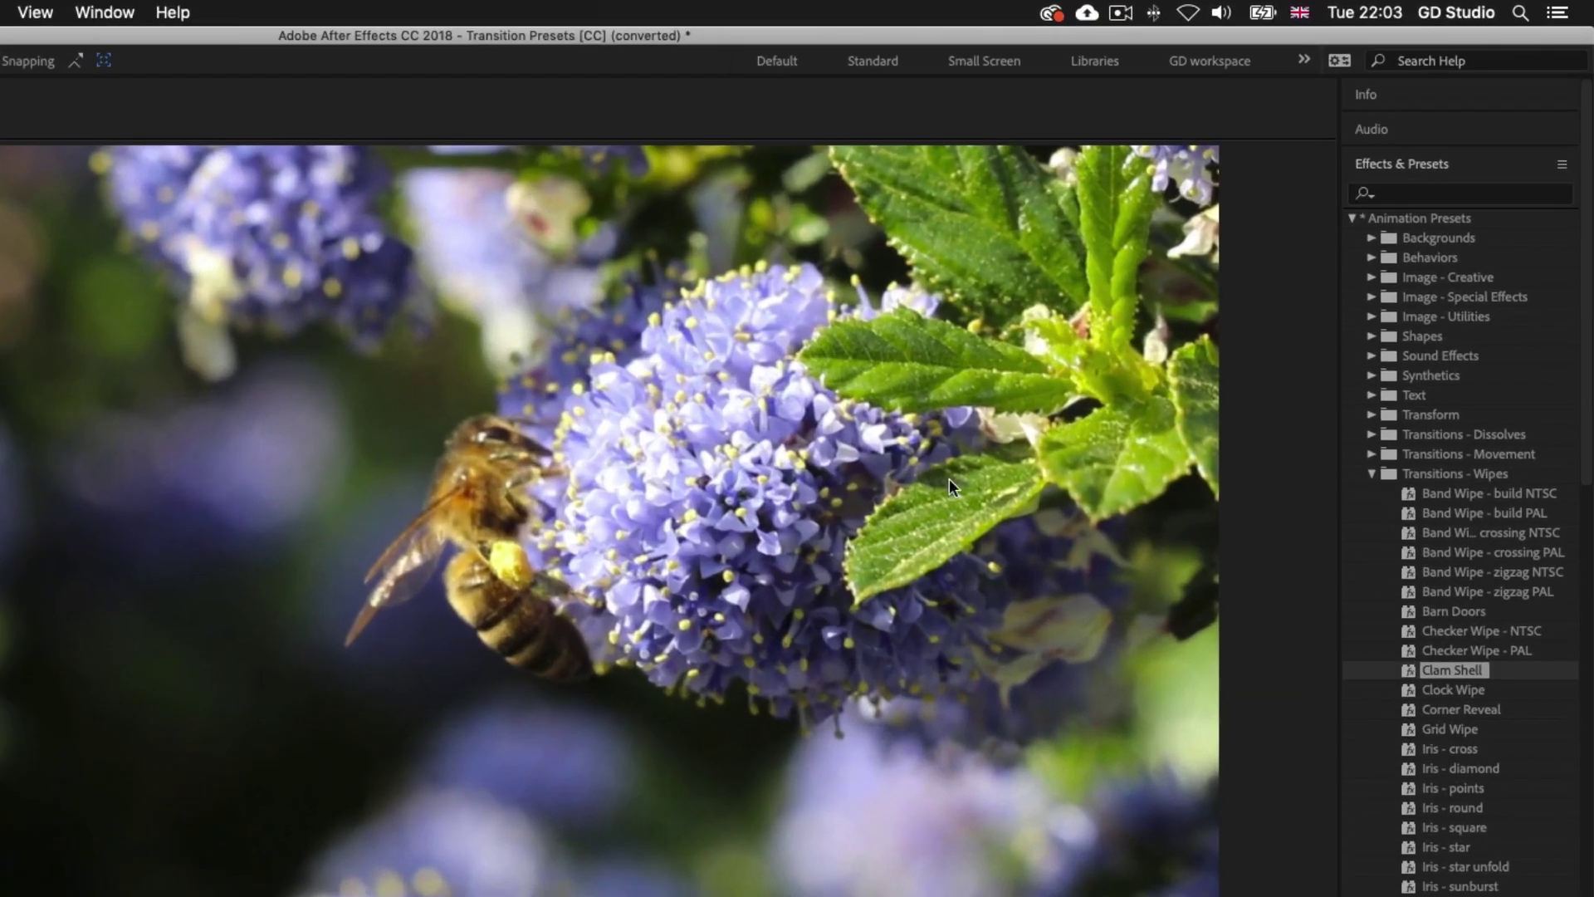
Apply the Dissolve - ripple preset from Transitions - Dissolves to BEE_1.mp4 at 0:00:00:00
left_click(1428, 465)
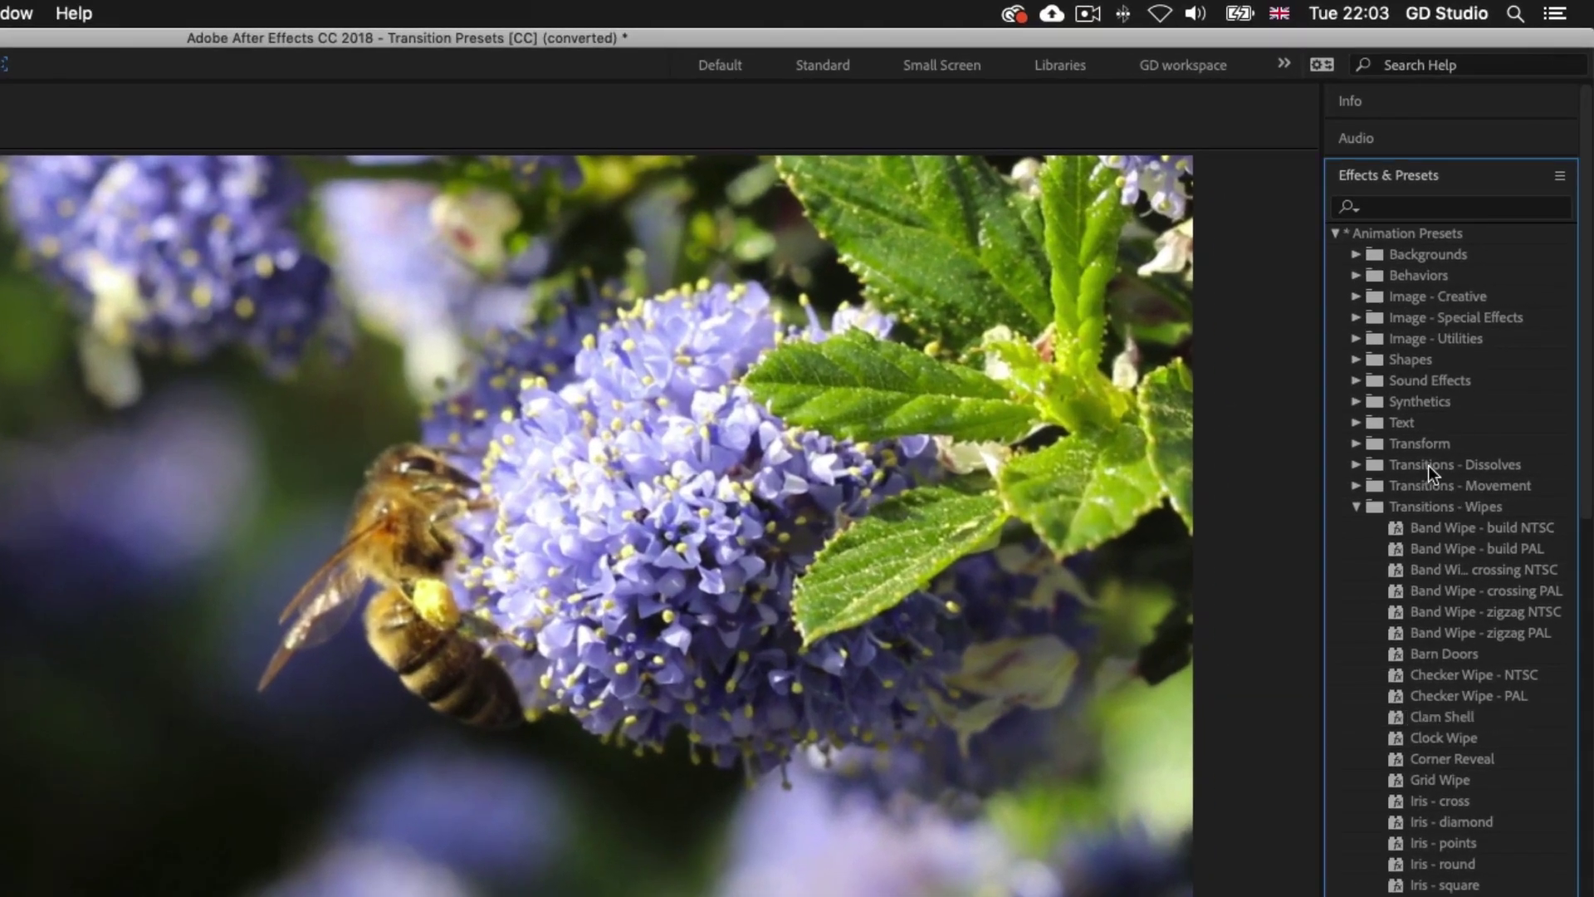
left_click(1357, 465)
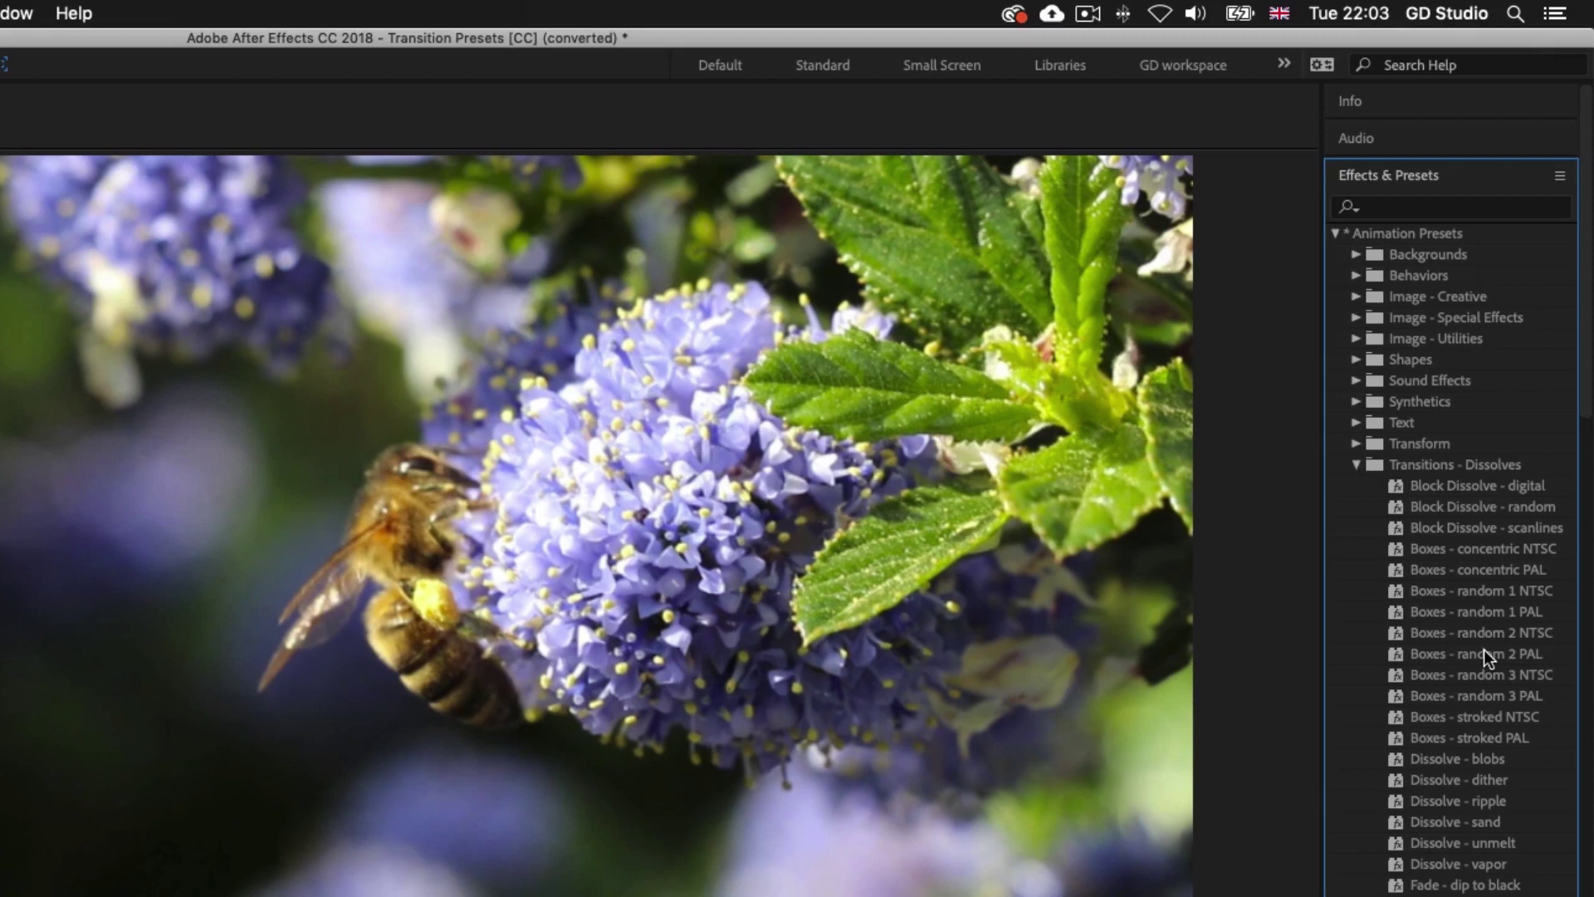
scroll(1482, 649, "down", 5)
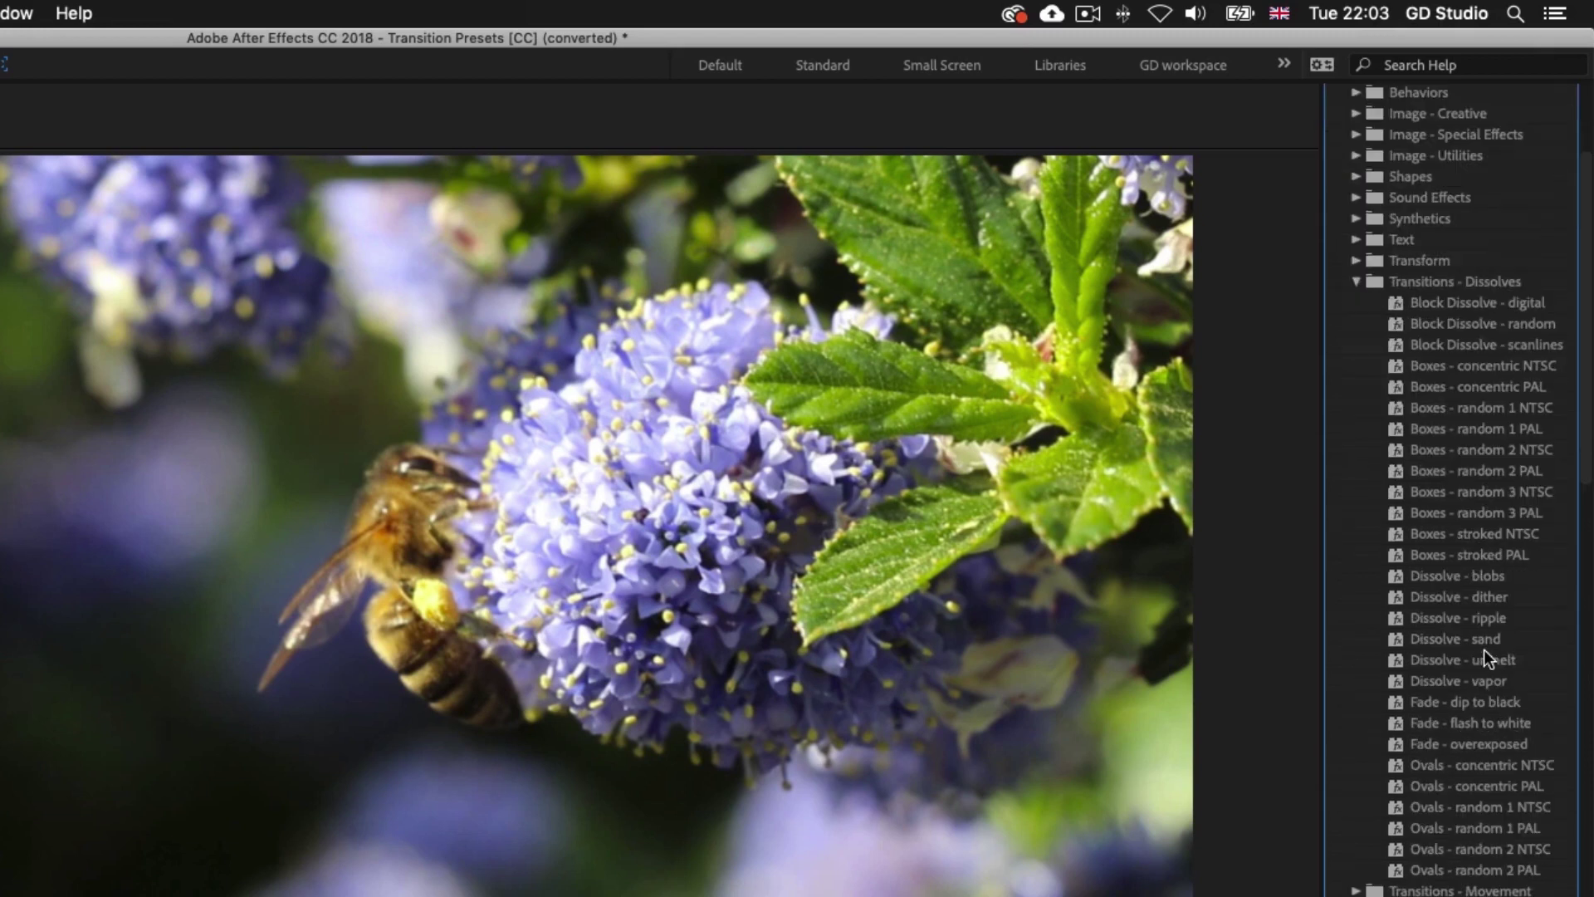
left_click(1490, 618)
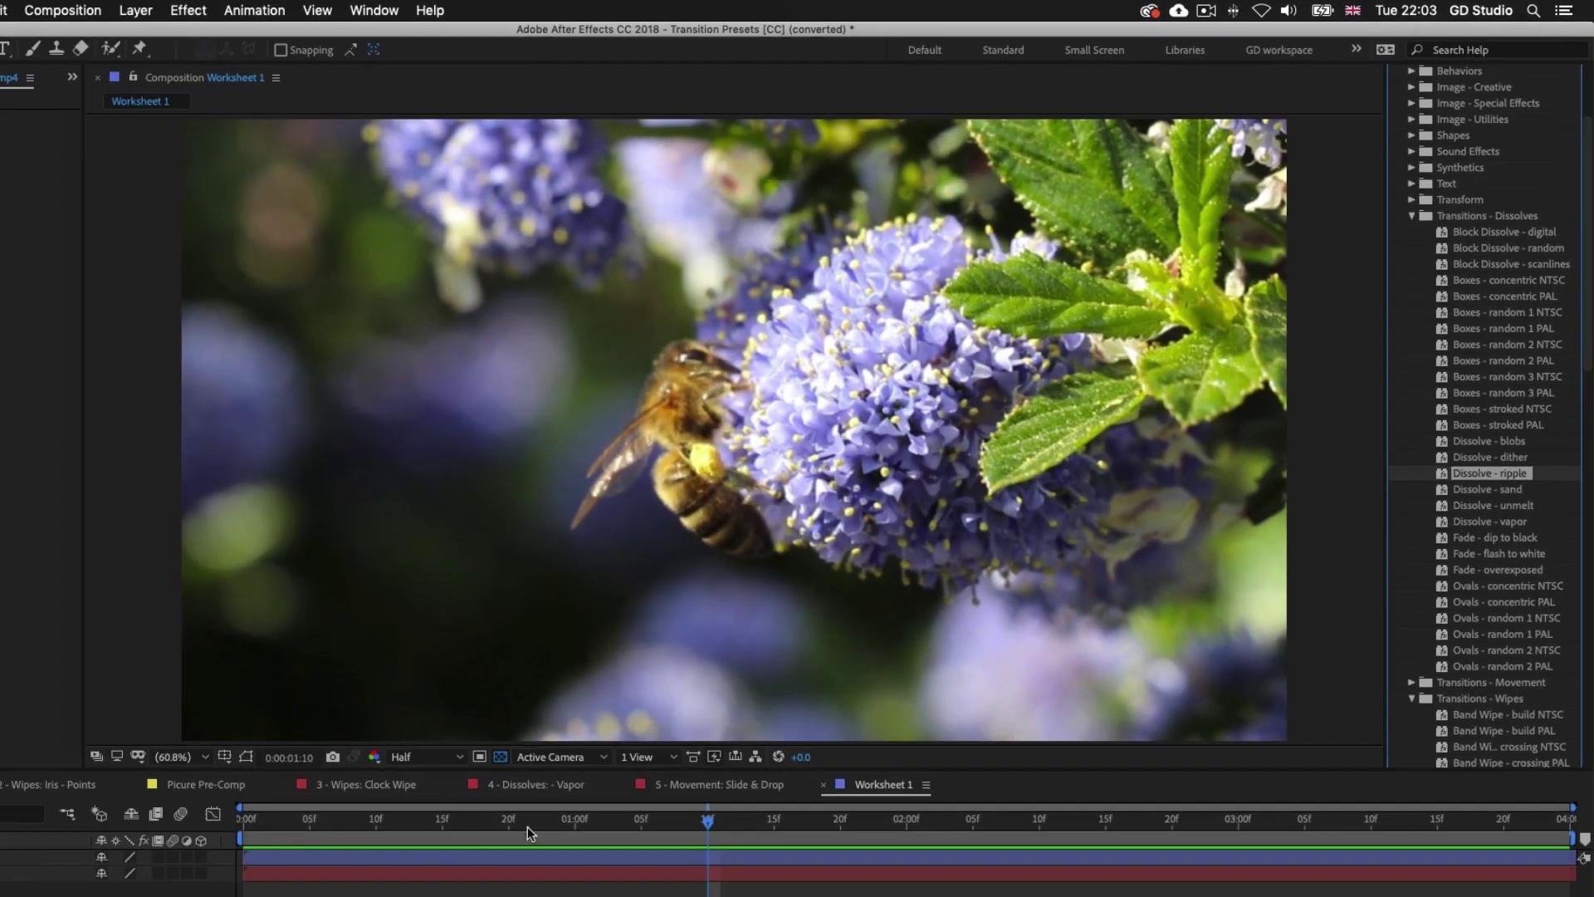
key("space")
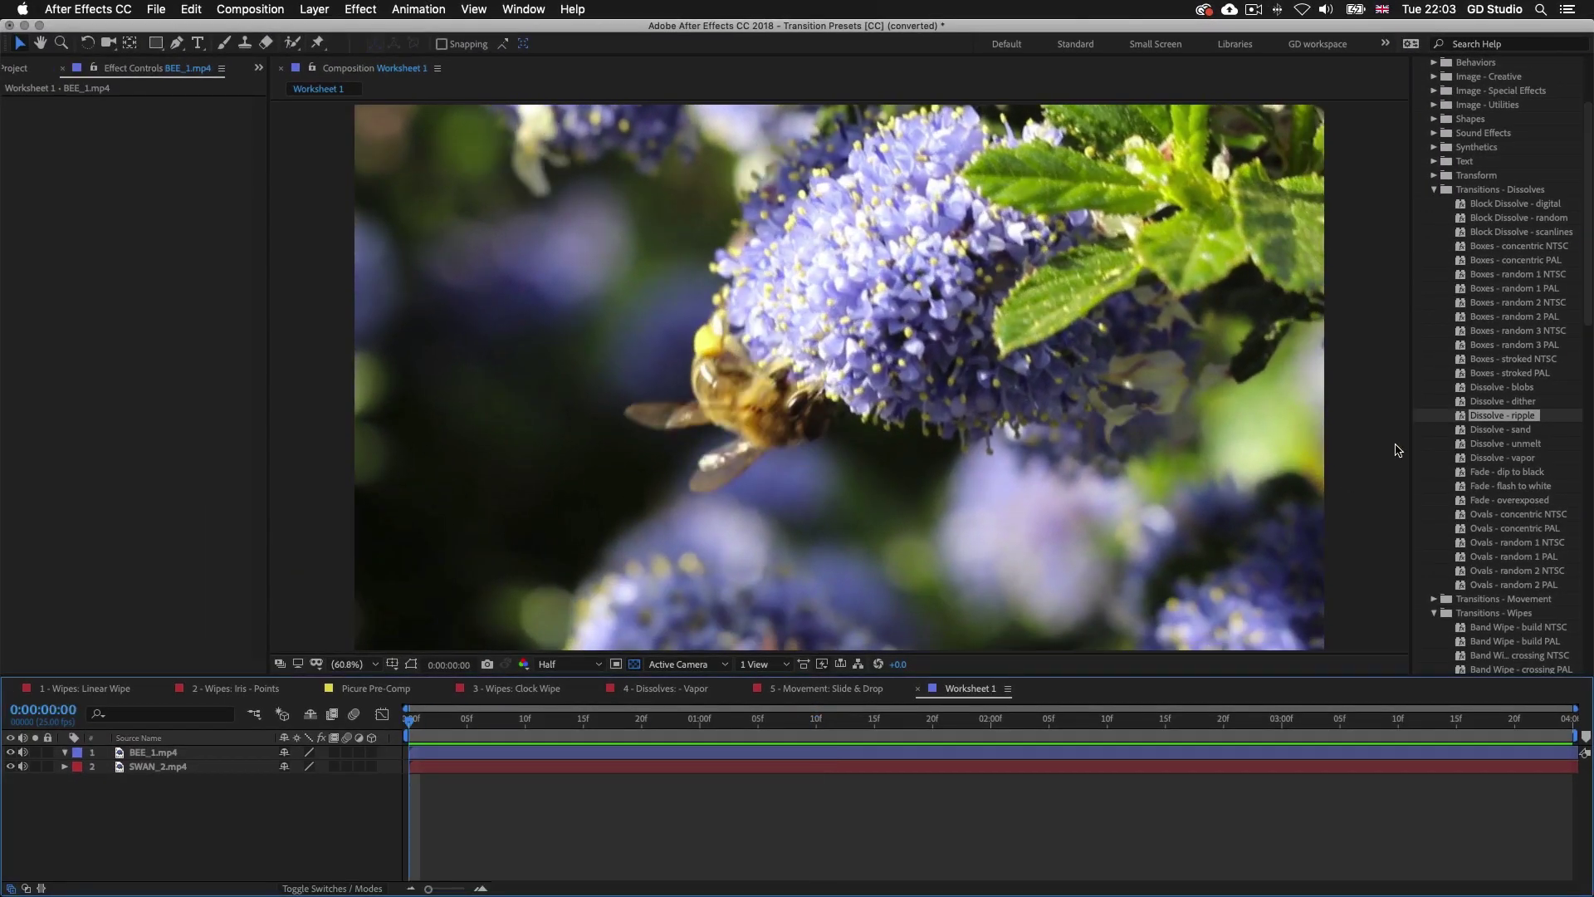
left_click_drag(1503, 415, 640, 757)
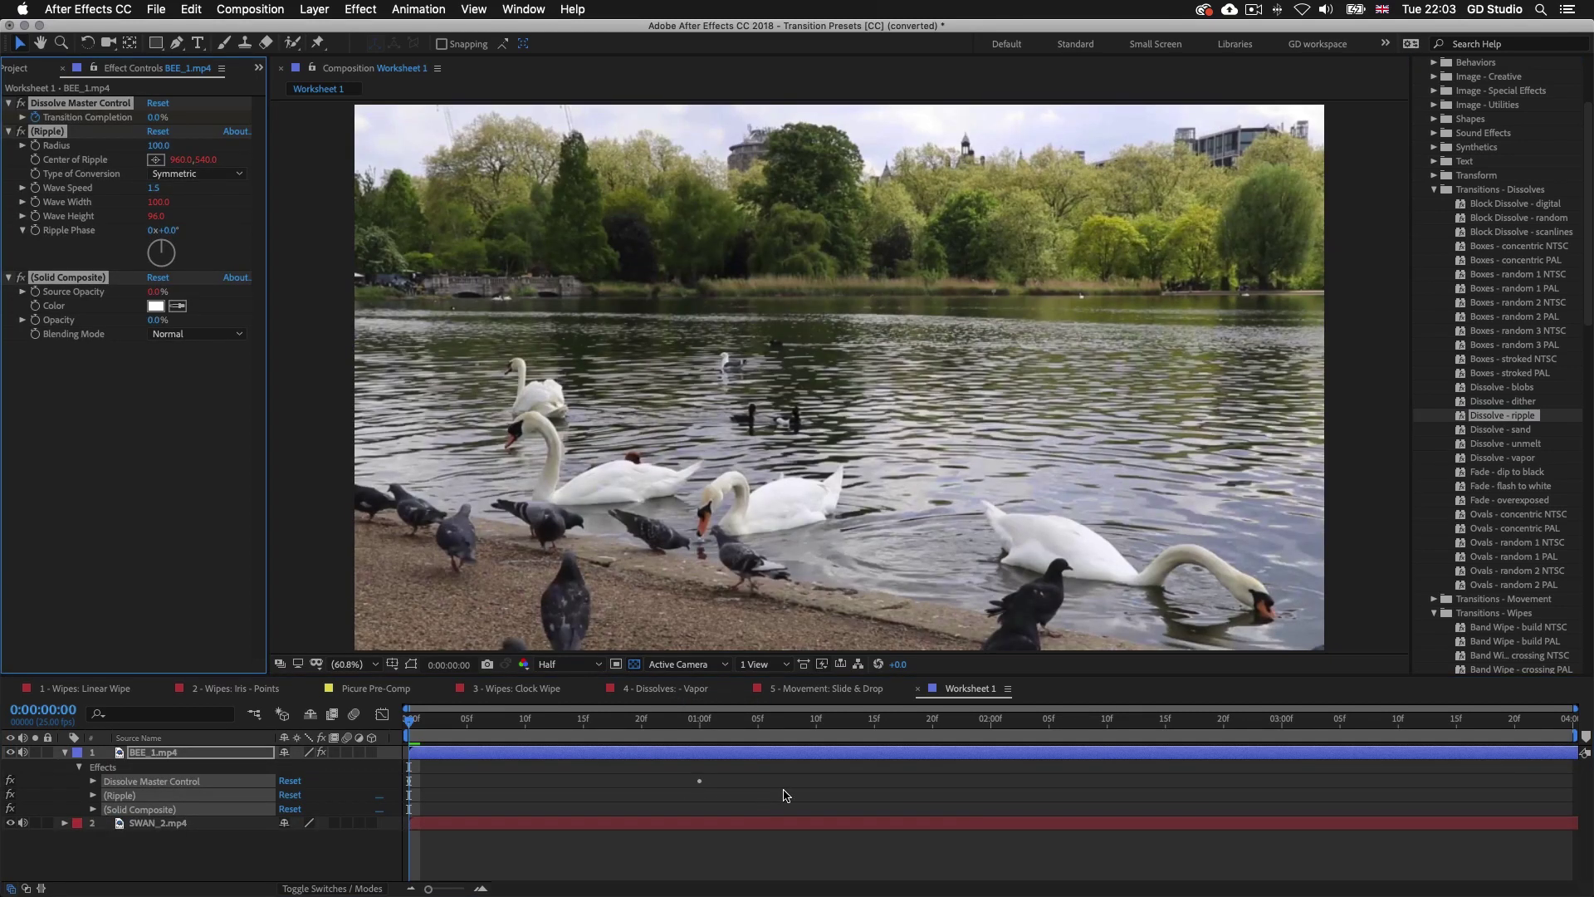
Preview the ripple dissolve on BEE_1.mp4 and lengthen it by moving its ending Transition Completion keyframe further along the timeline
key("u")
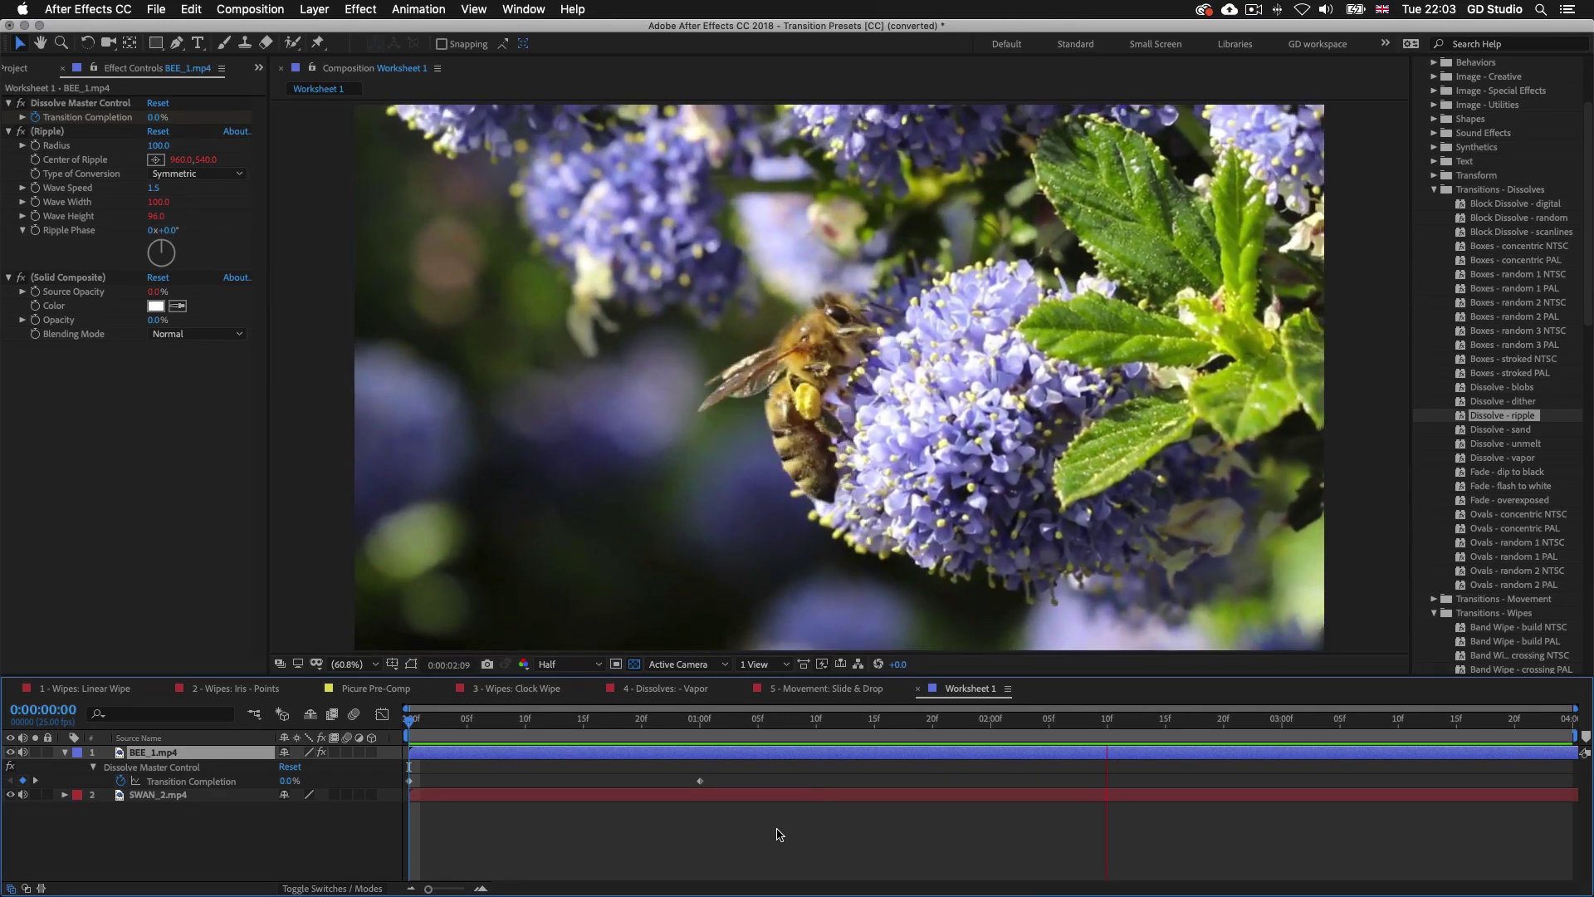
key("space")
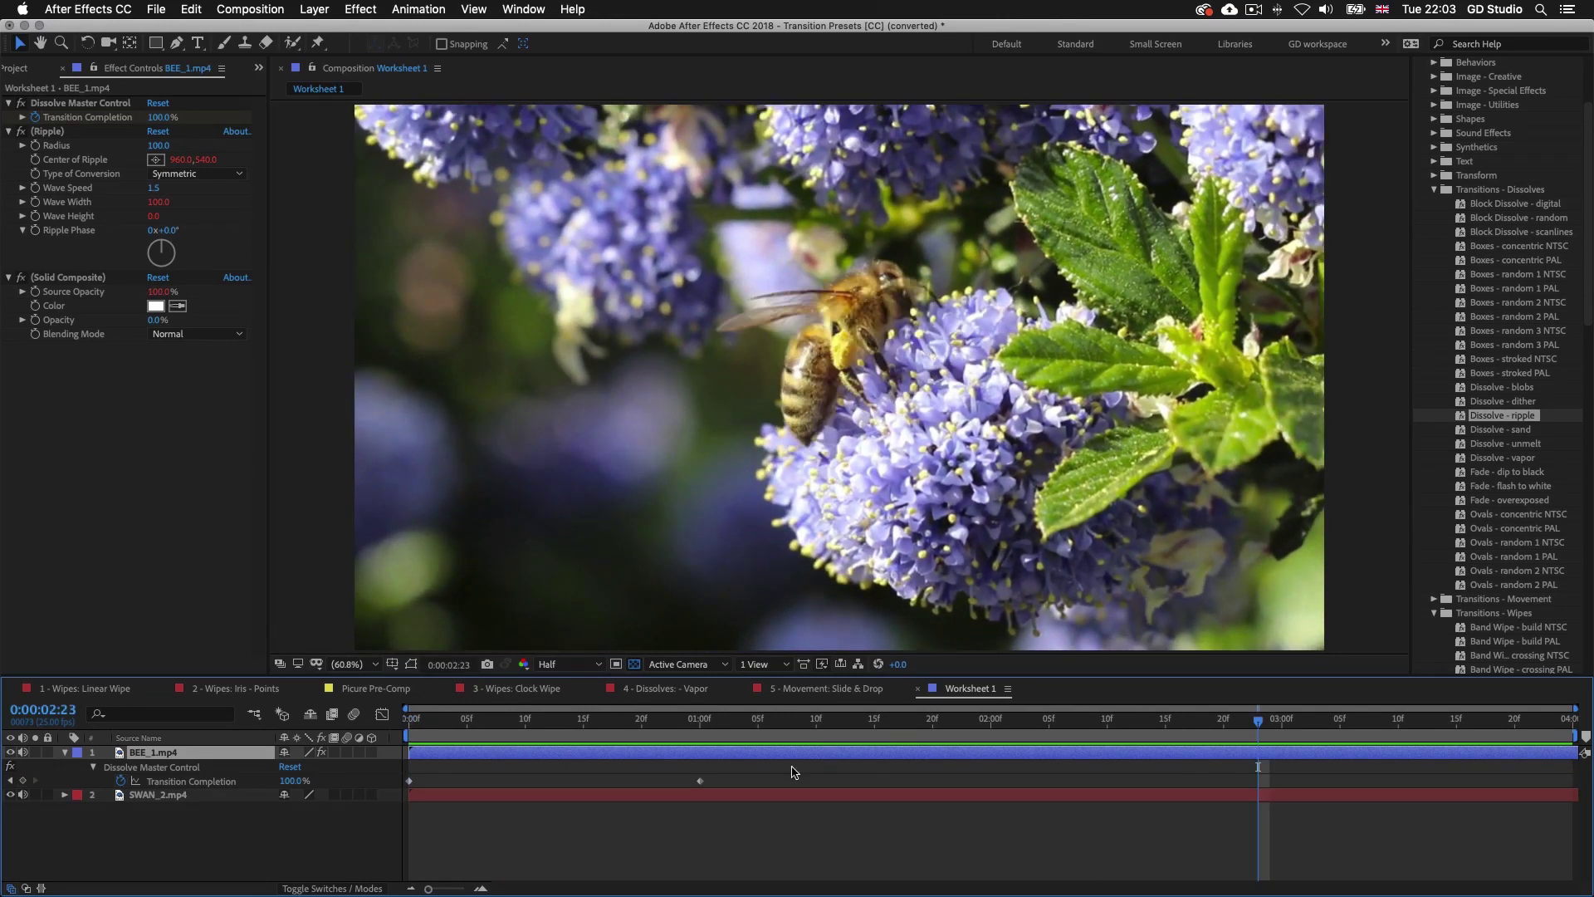
left_click(716, 787)
left_click_drag(708, 787, 835, 782)
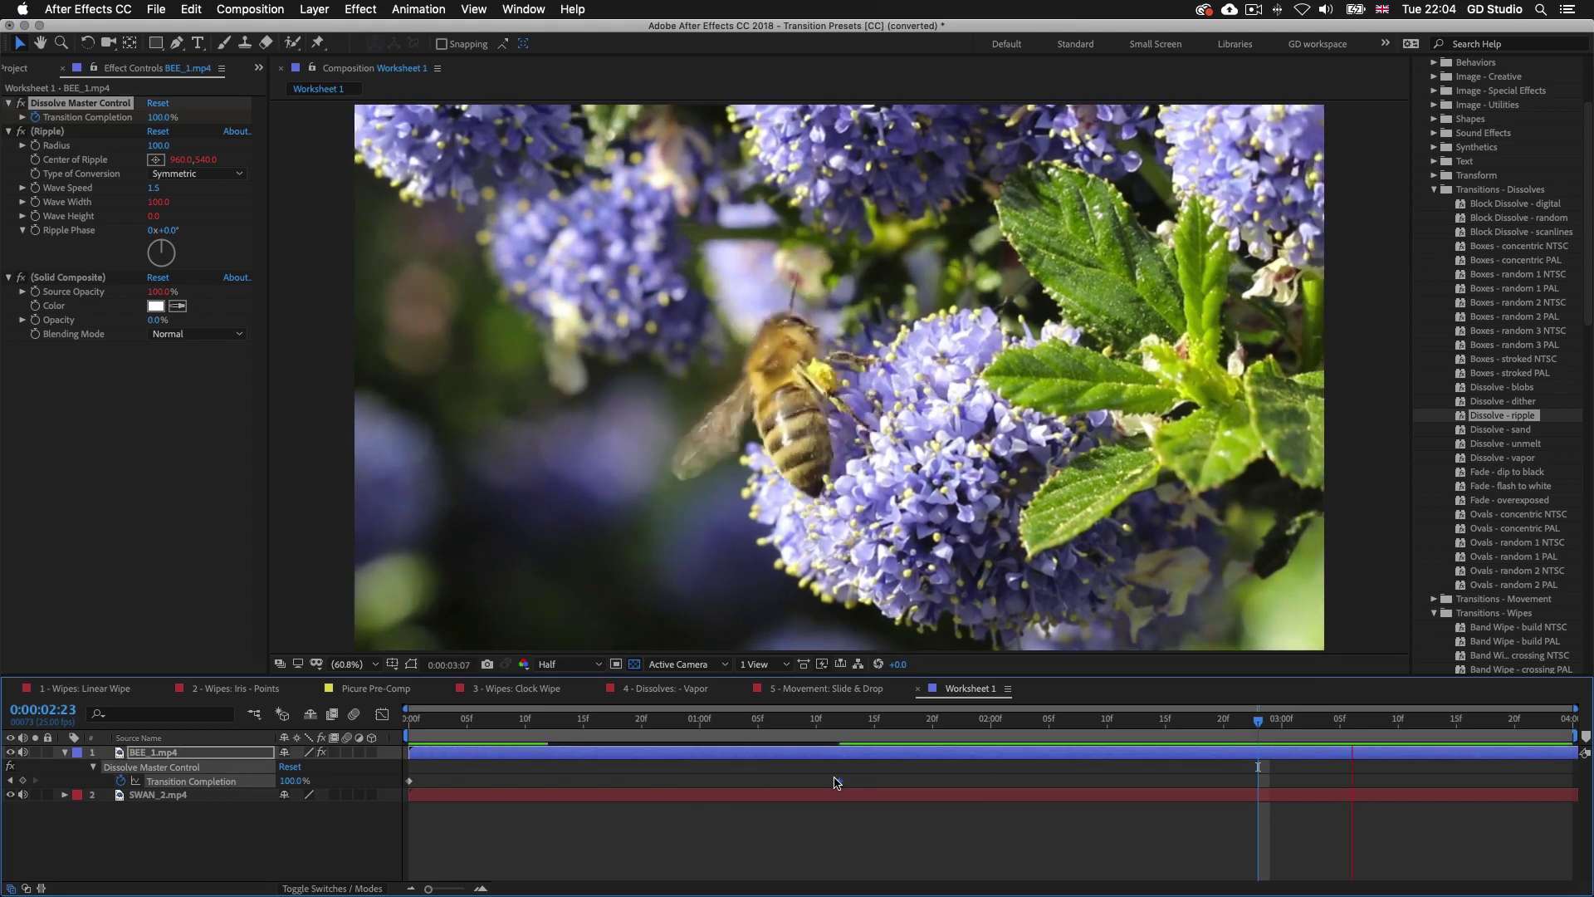